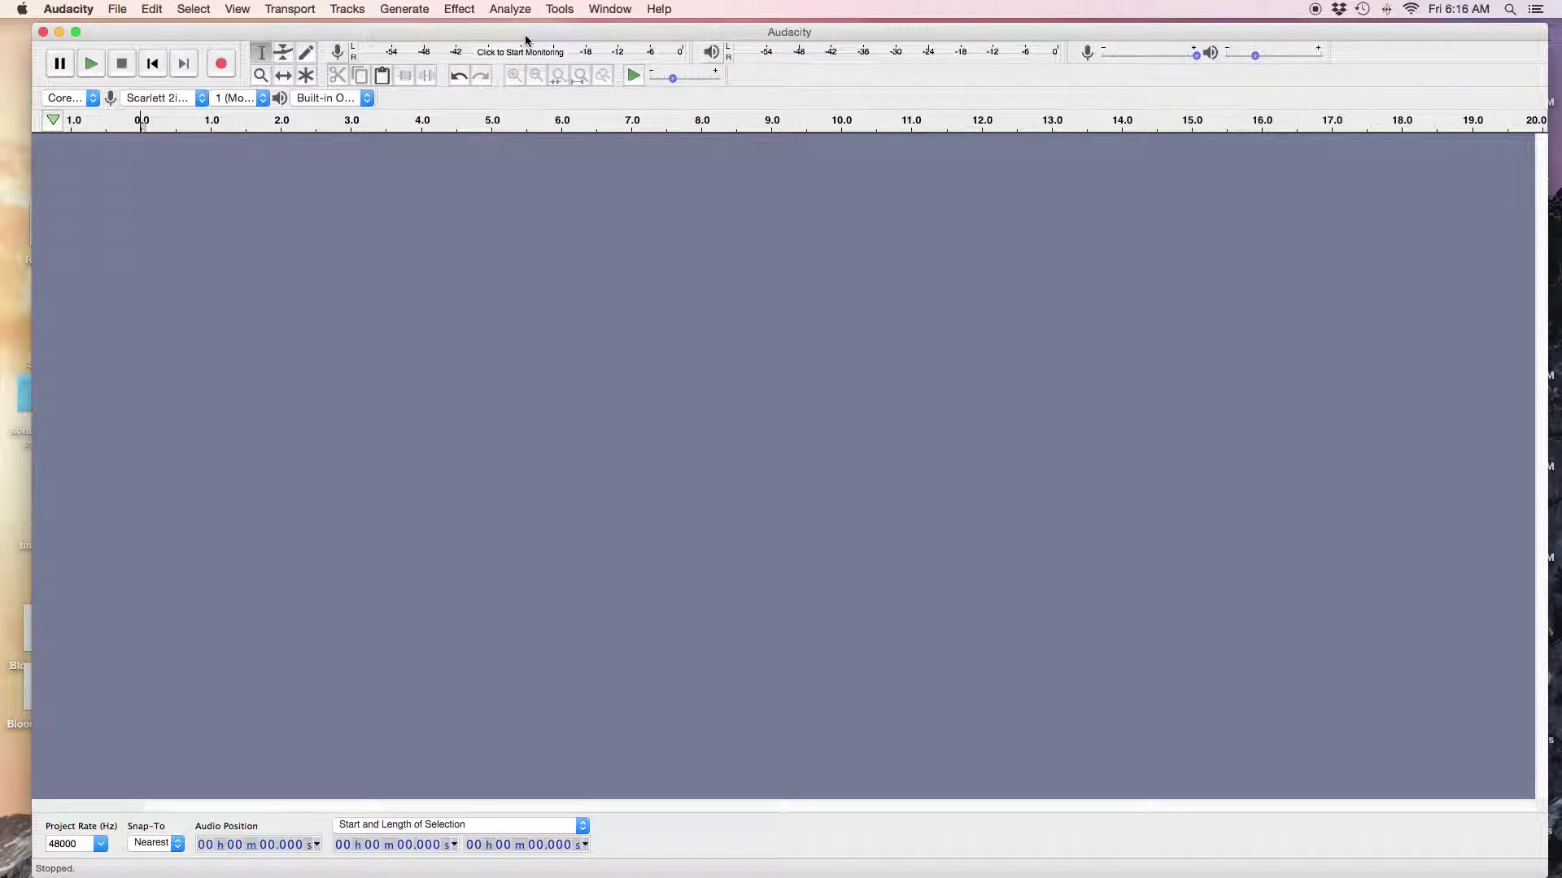
Step: Record a first vocal take of about 22 seconds on a new audio track
left_click(222, 67)
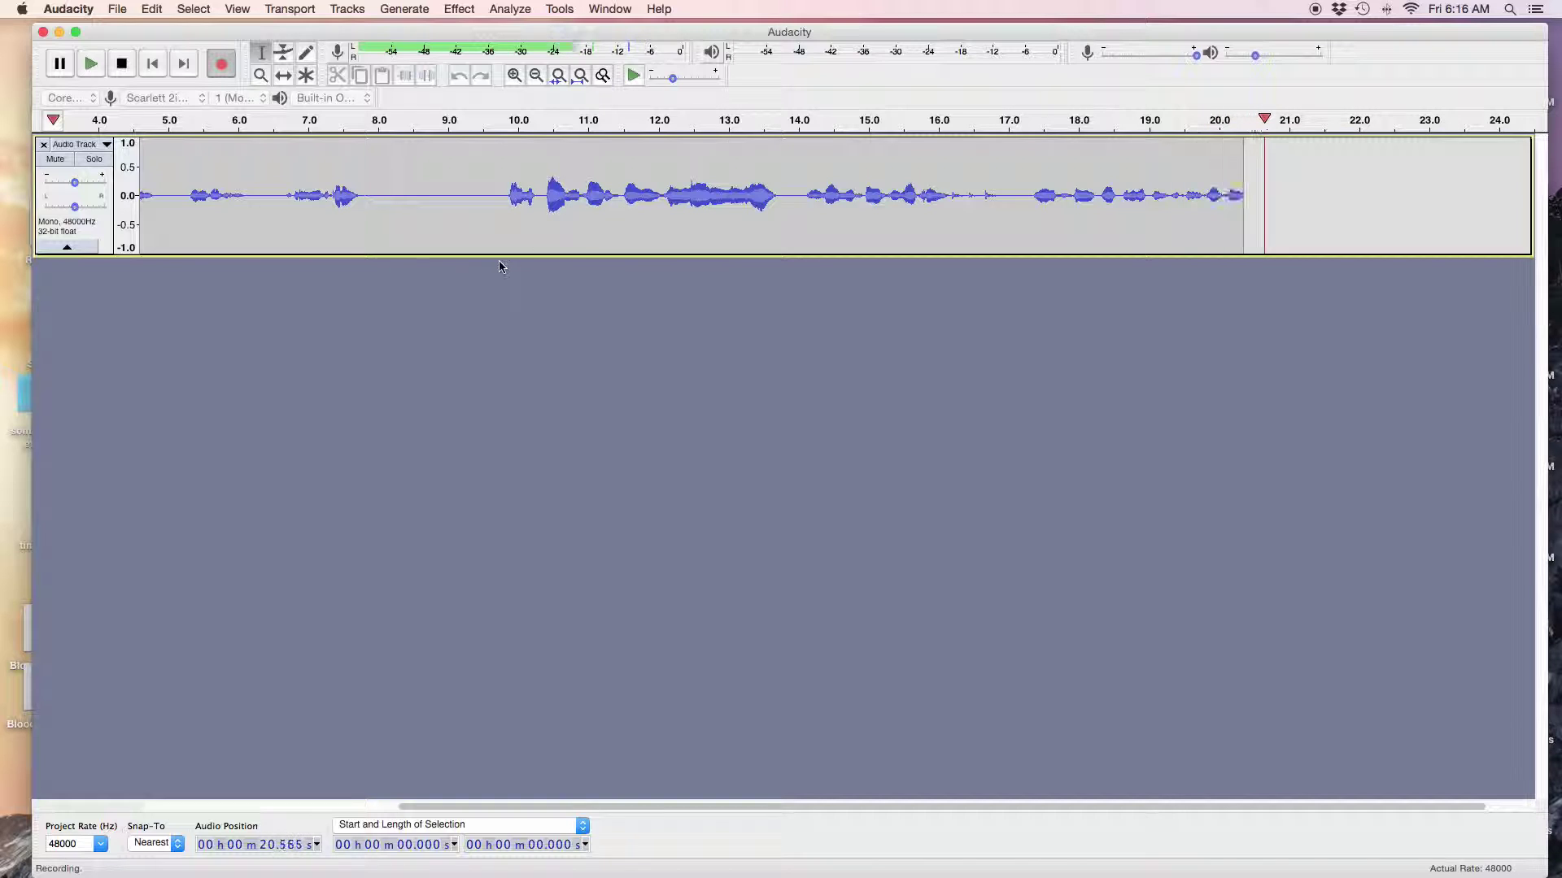
key("space")
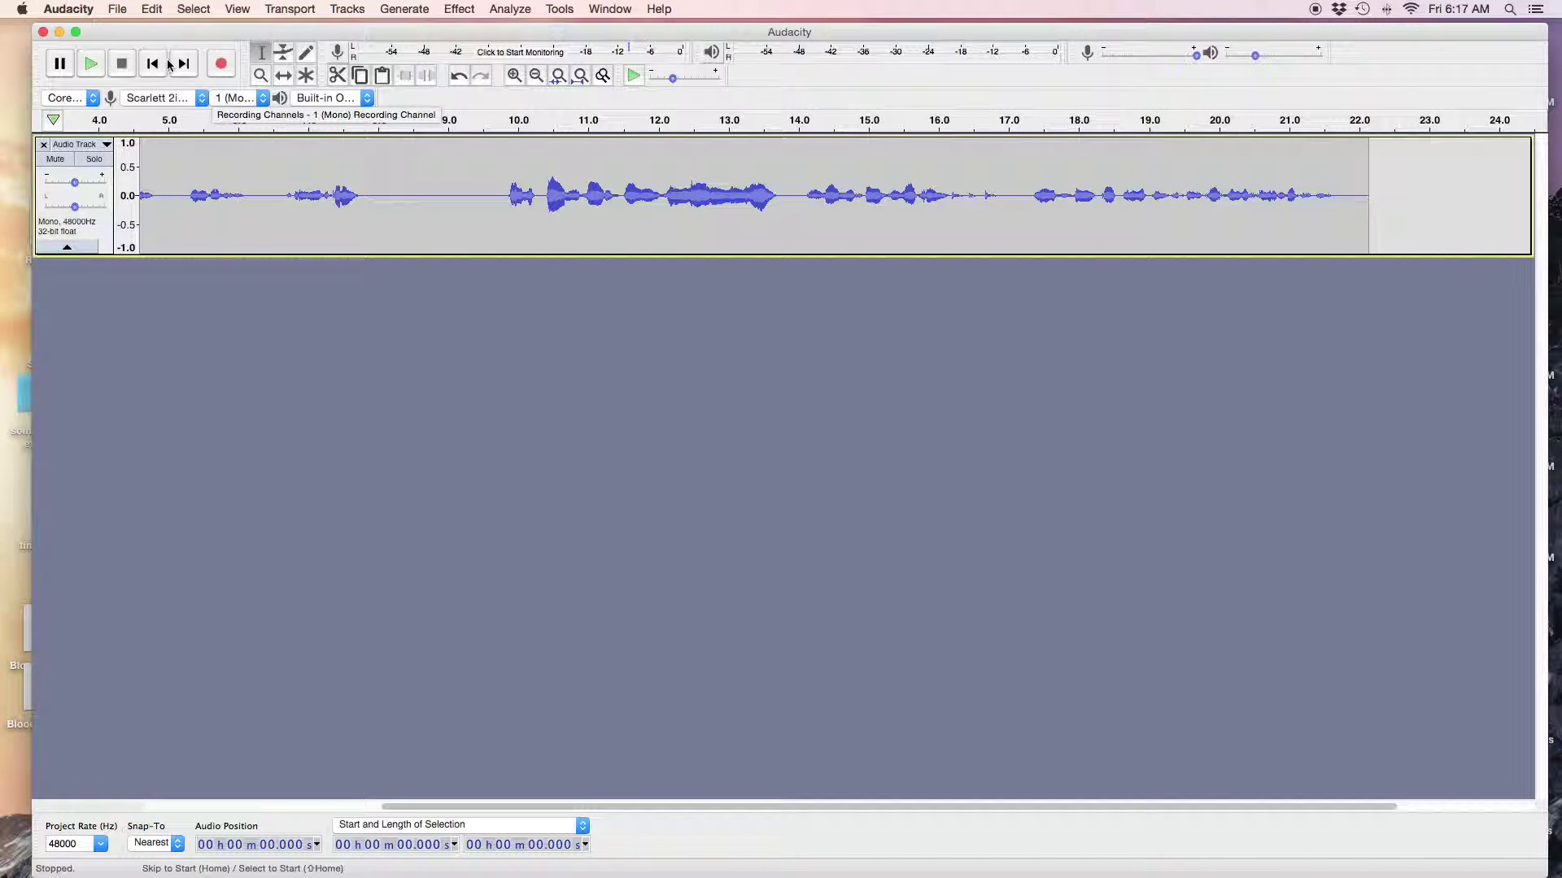
Step: Mute the first track and record a roughly 13-second second take on a new track
left_click(57, 161)
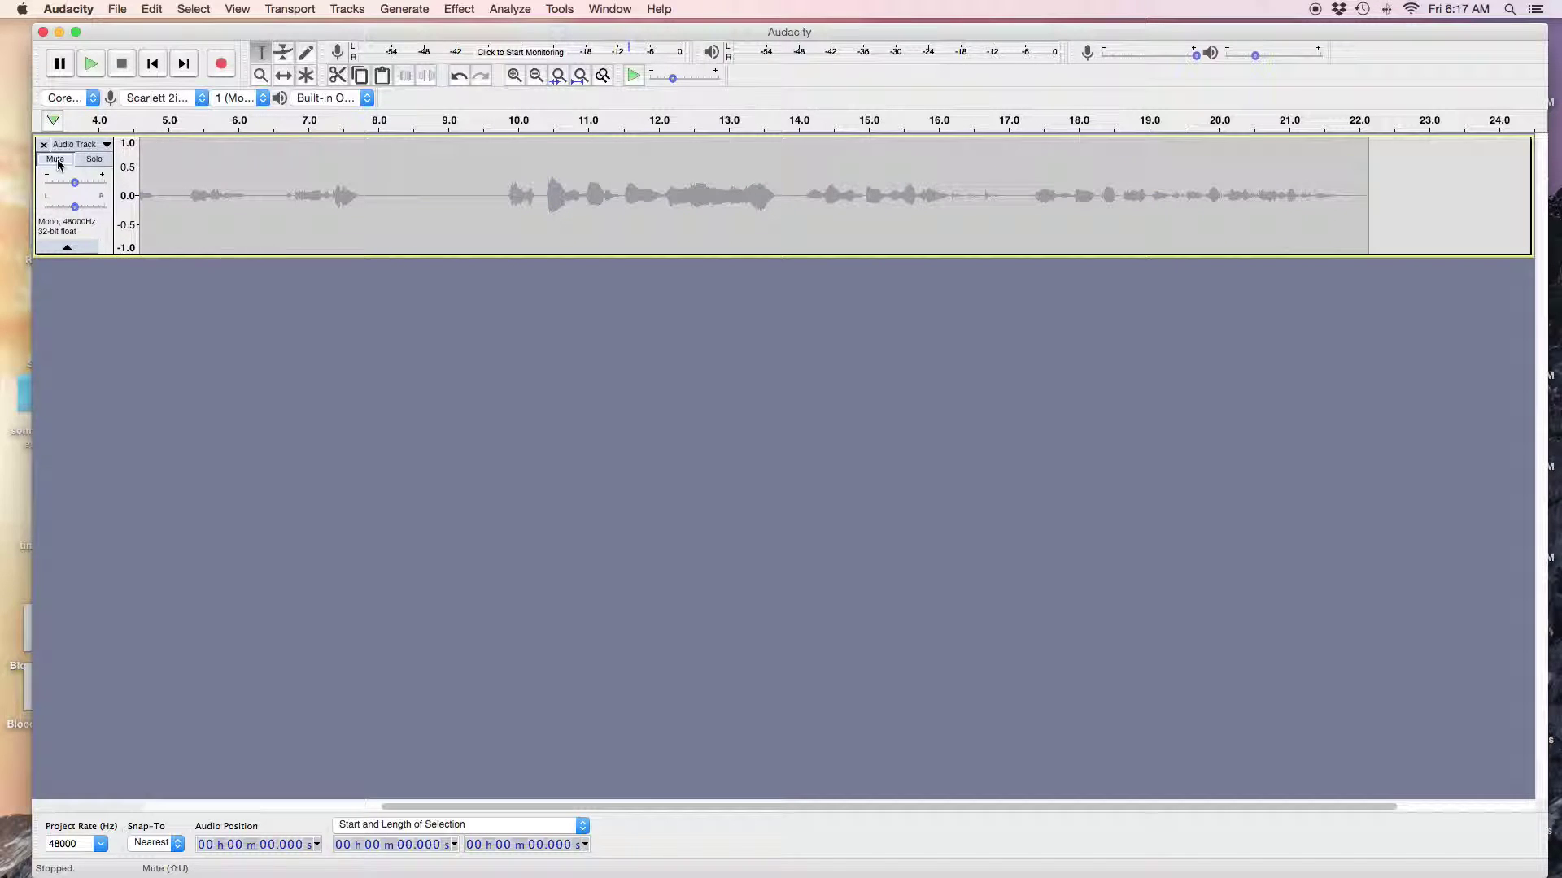
left_click(218, 65)
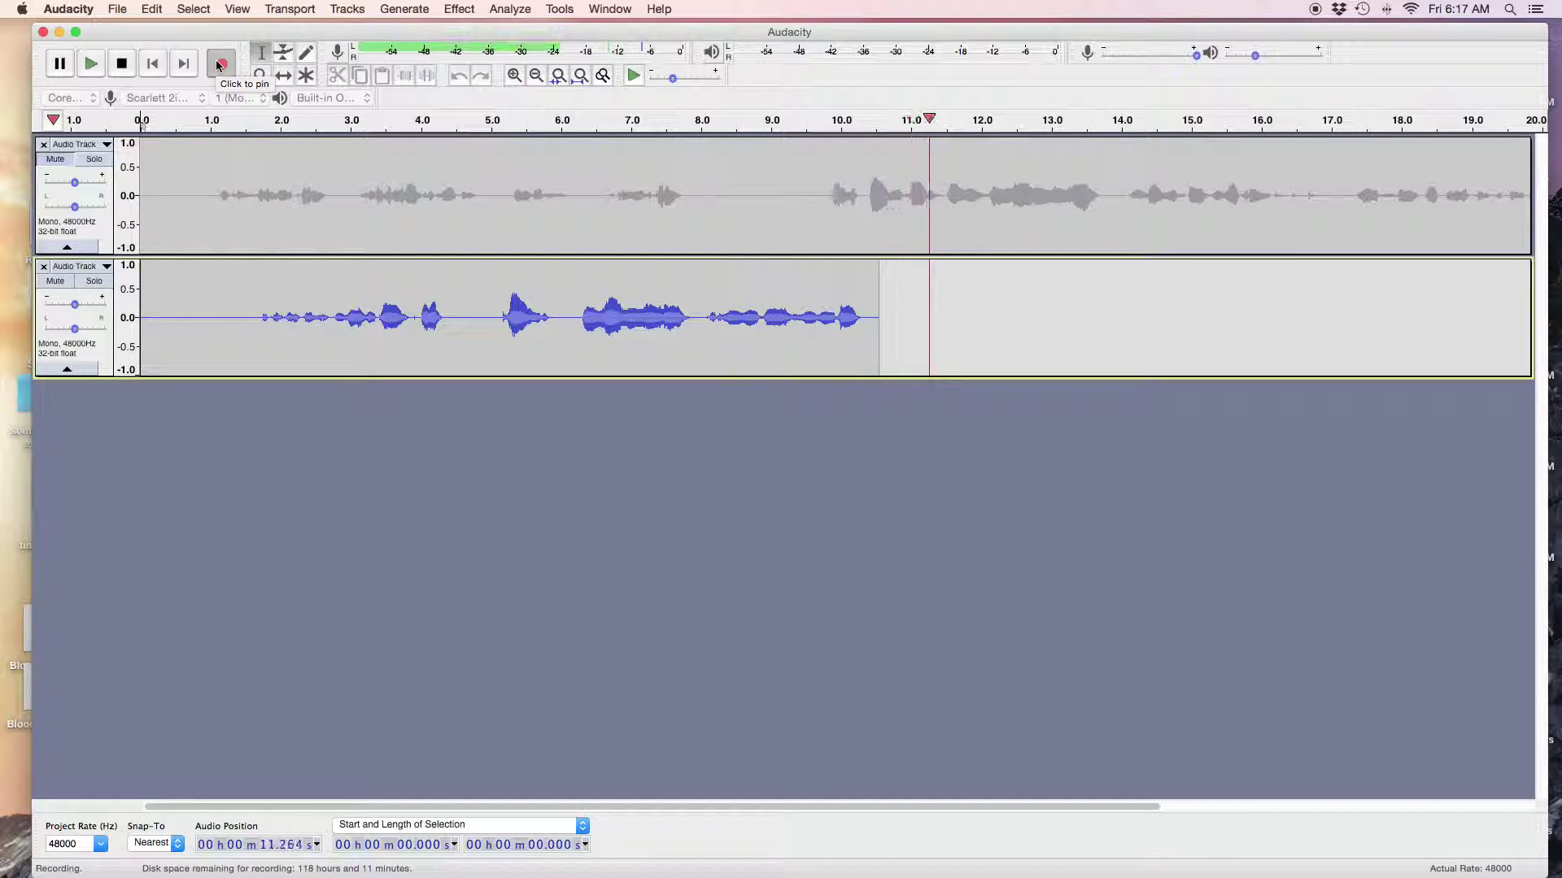
key("space")
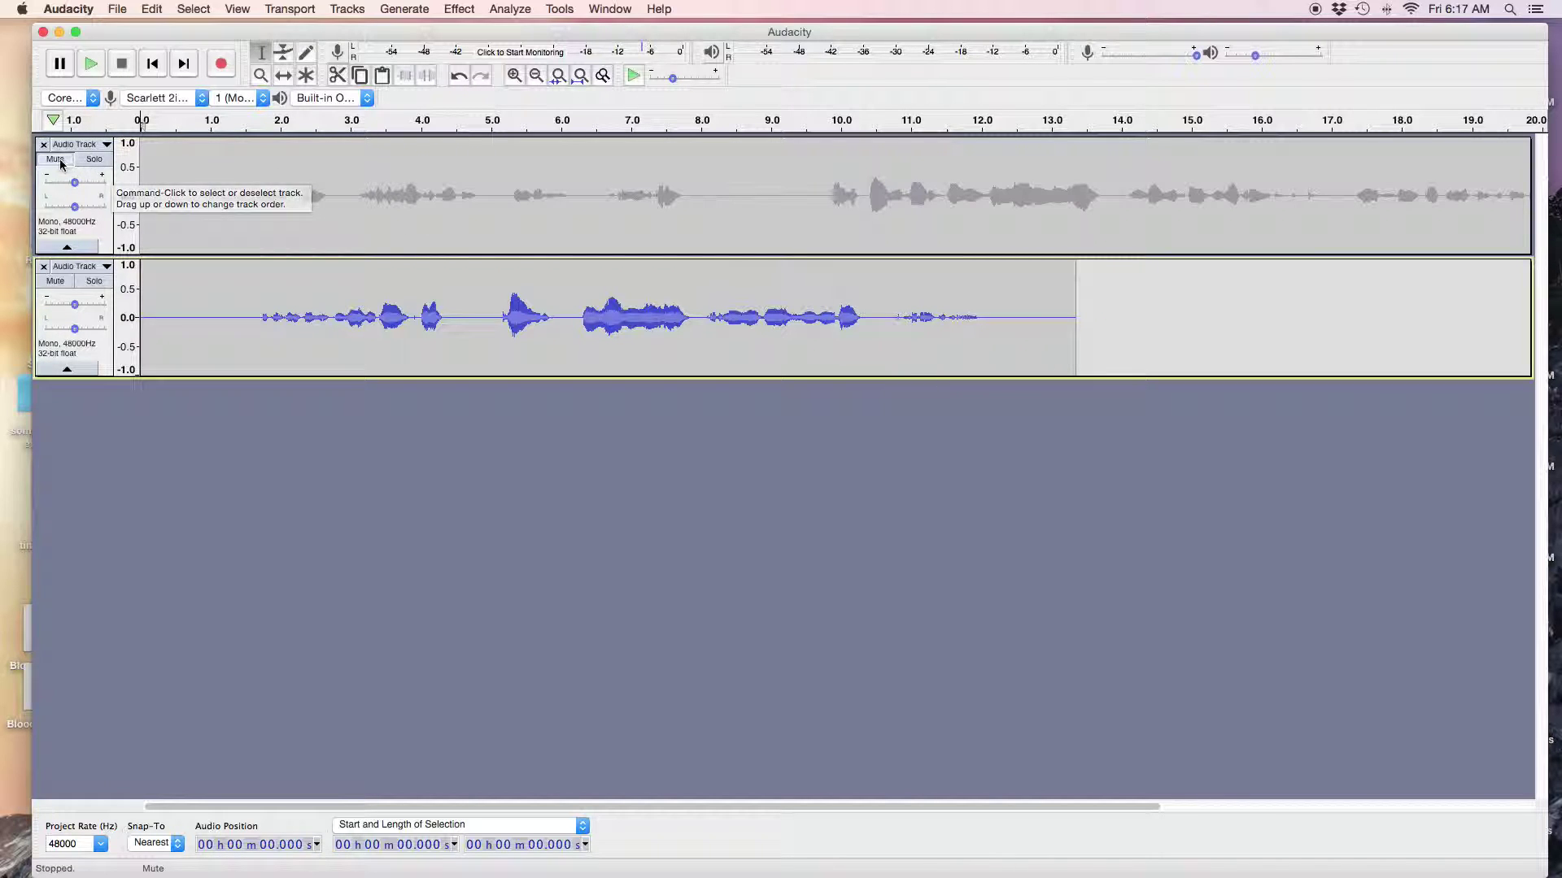
Step: Unmute the first take, then play back the second take from near its start
left_click(82, 189)
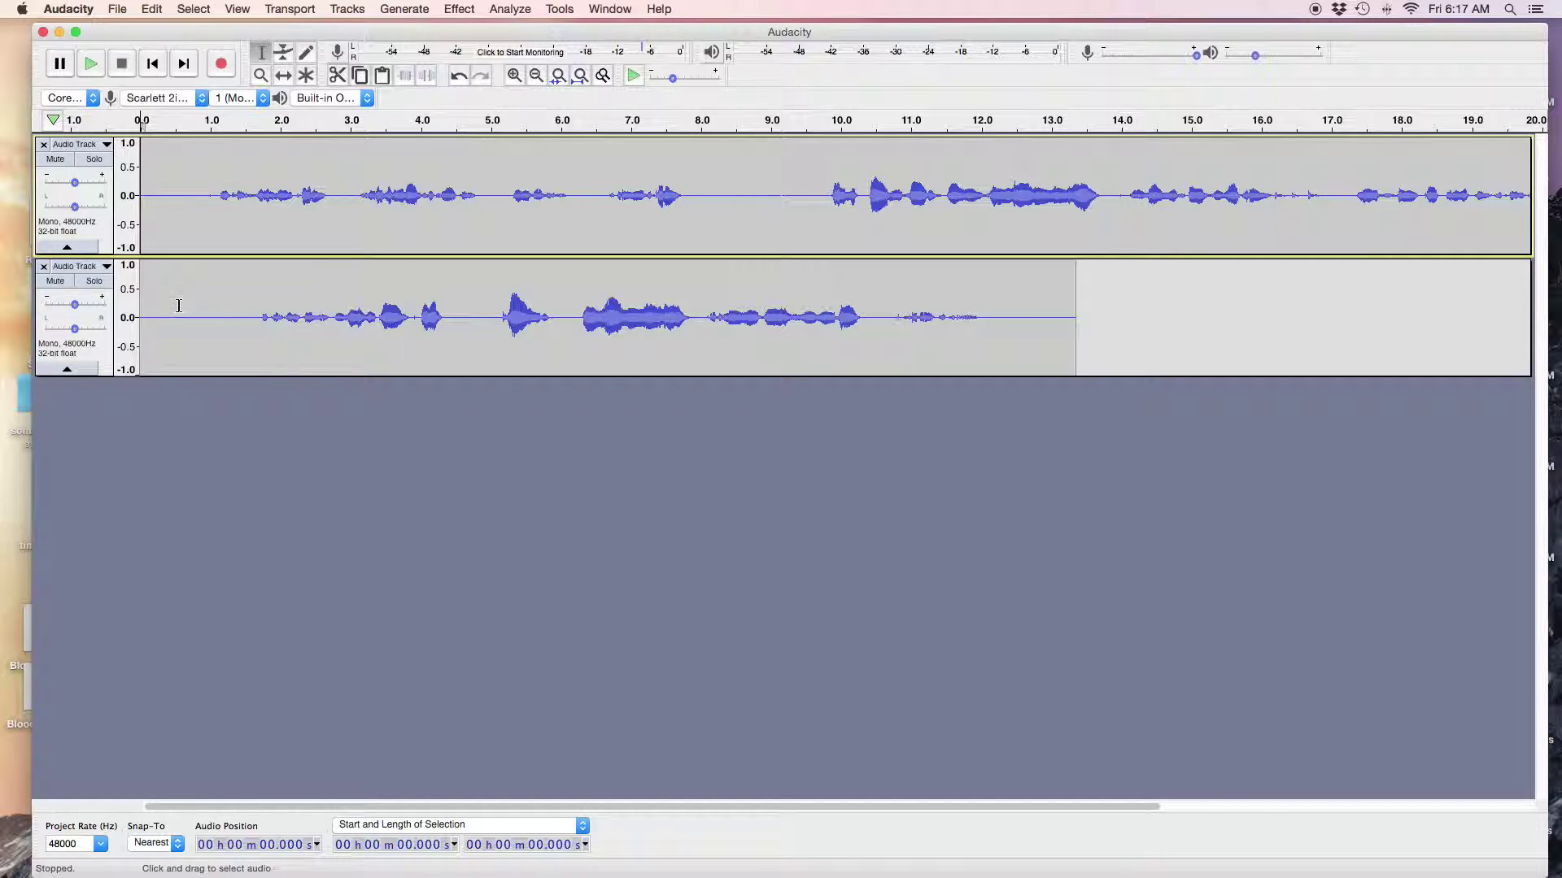
left_click(184, 306)
key("space")
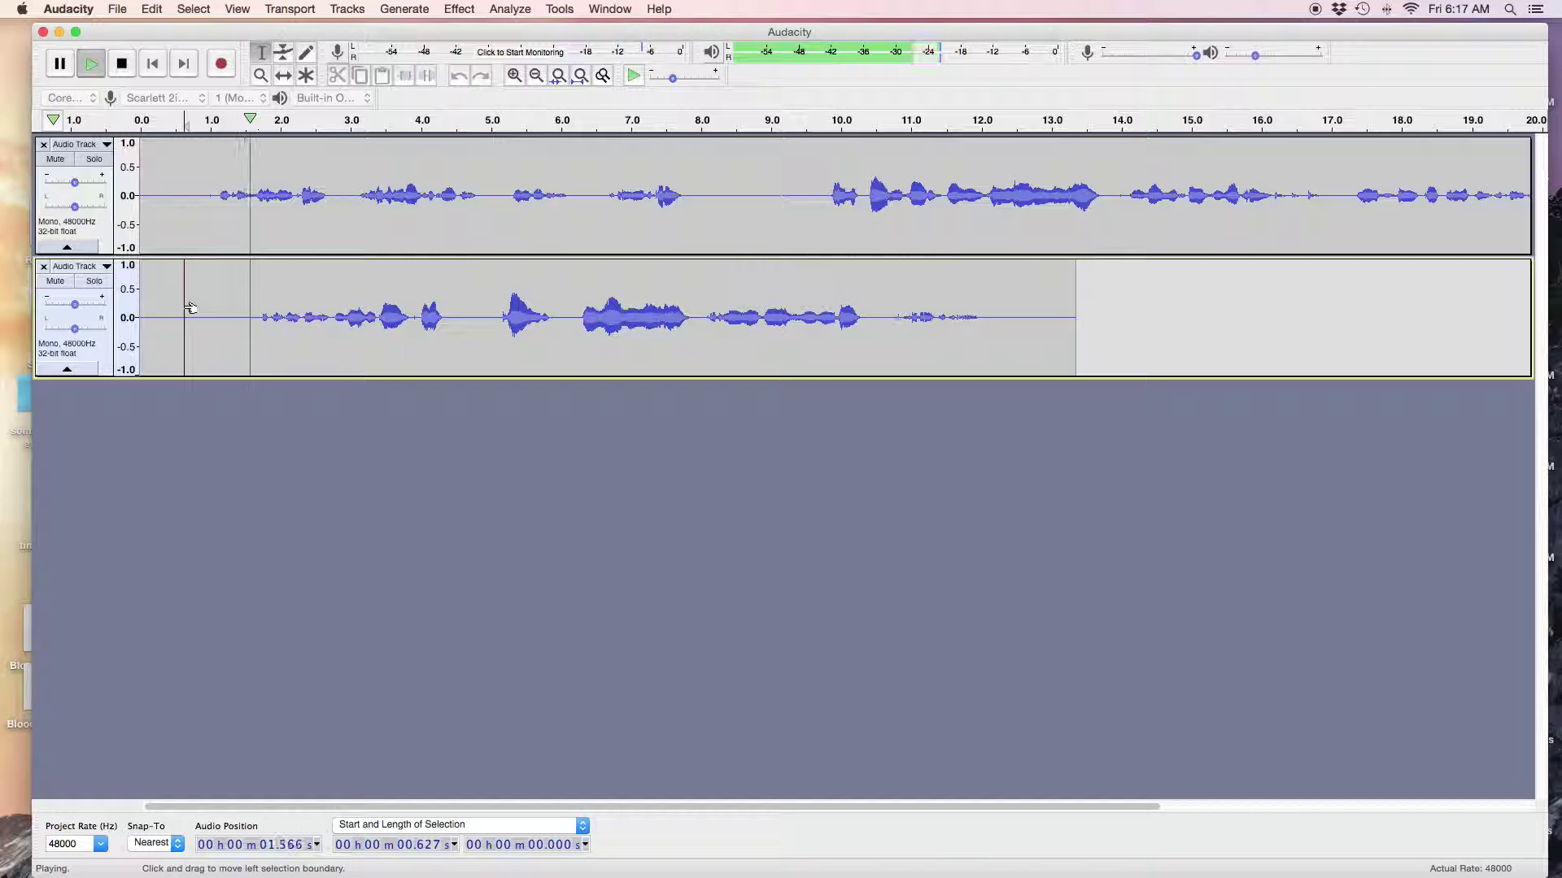
key("XF86AudioRaiseVolume")
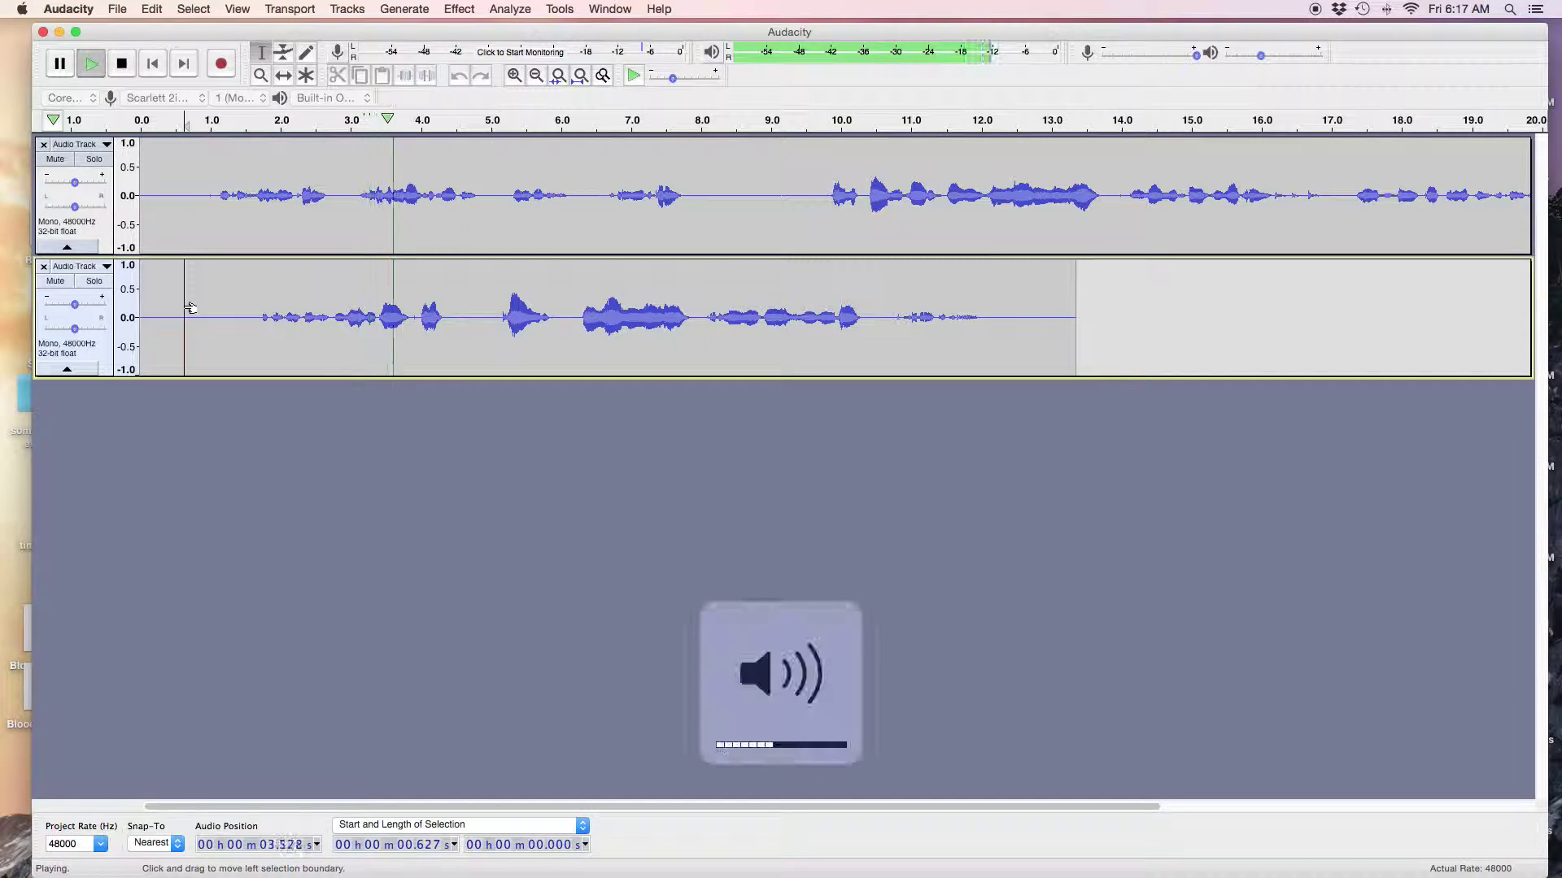
key("XF86AudioRaiseVolume")
key("XF86AudioRaiseVolume")
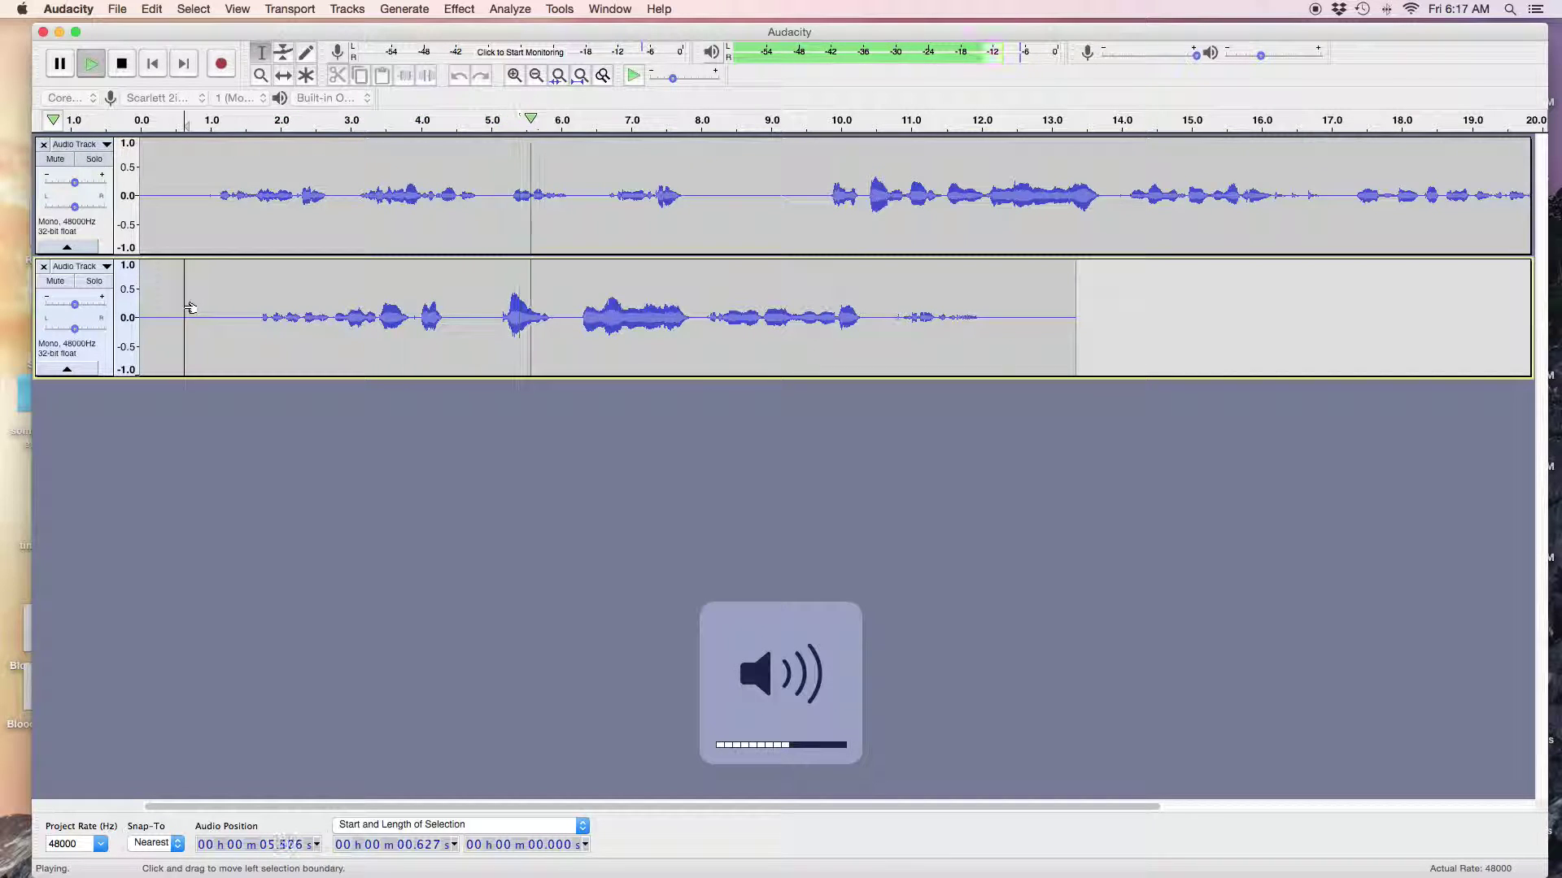
key("space")
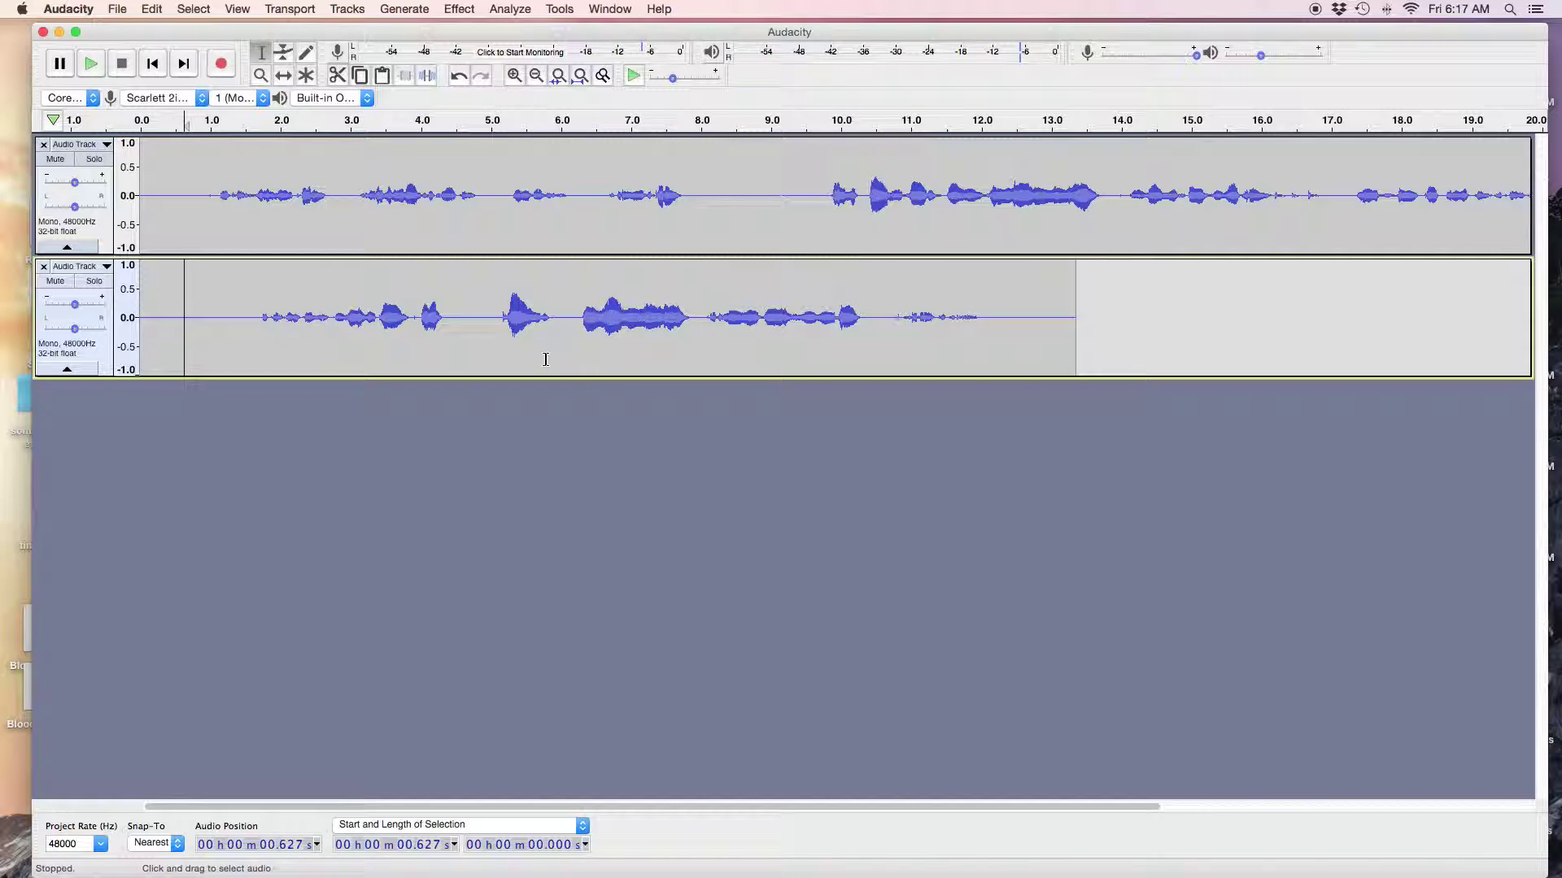
scroll(777, 453, "down", 5)
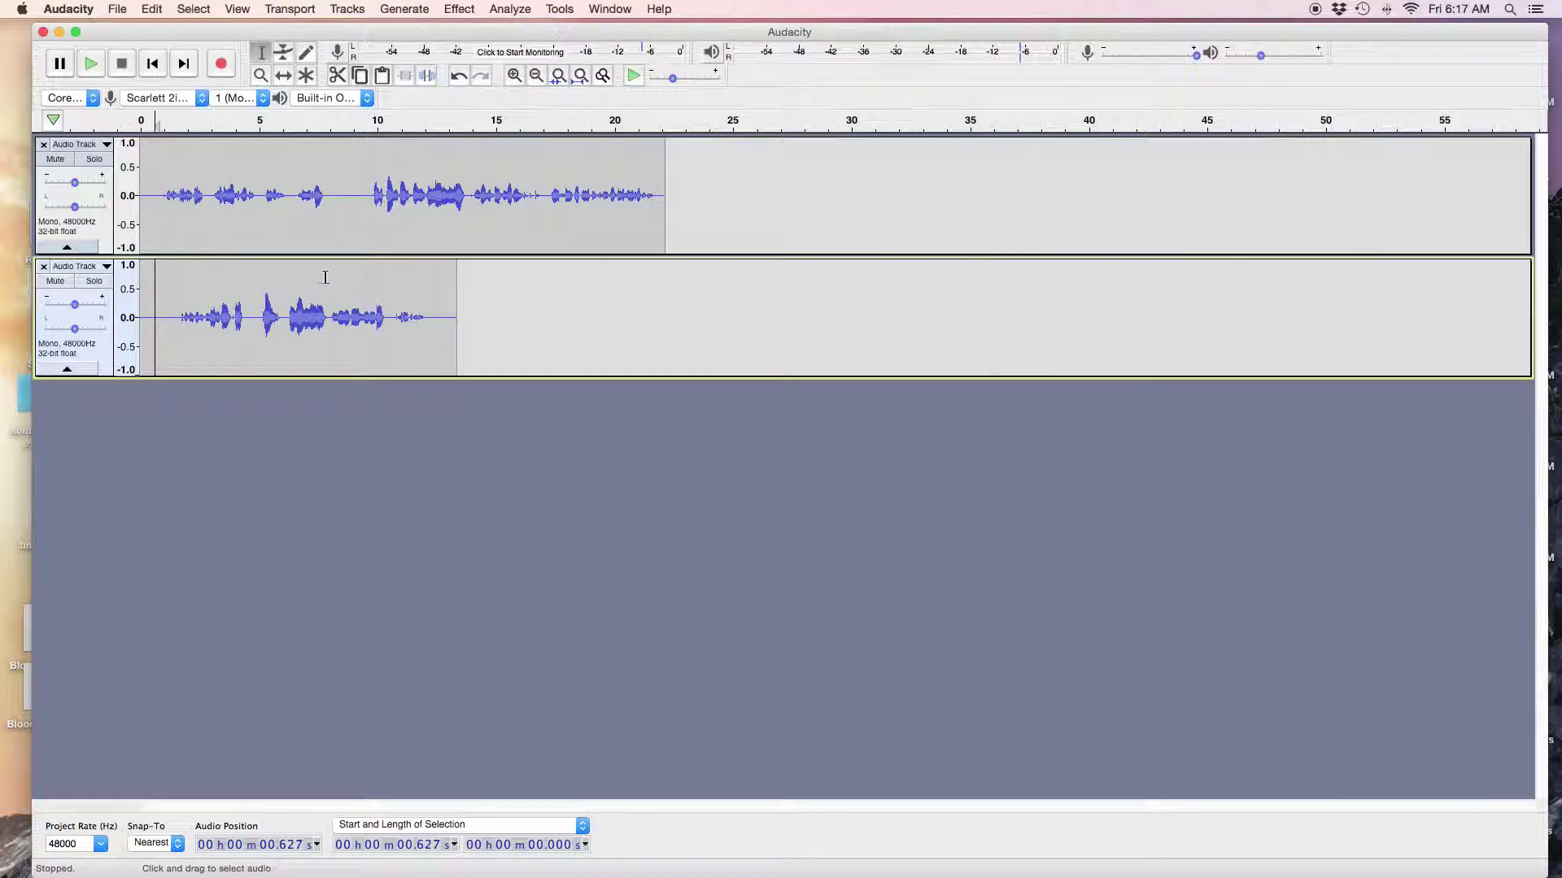
Step: Paste a copy of the second take onto track 1 at its end, 22.142 s
double_click(279, 347)
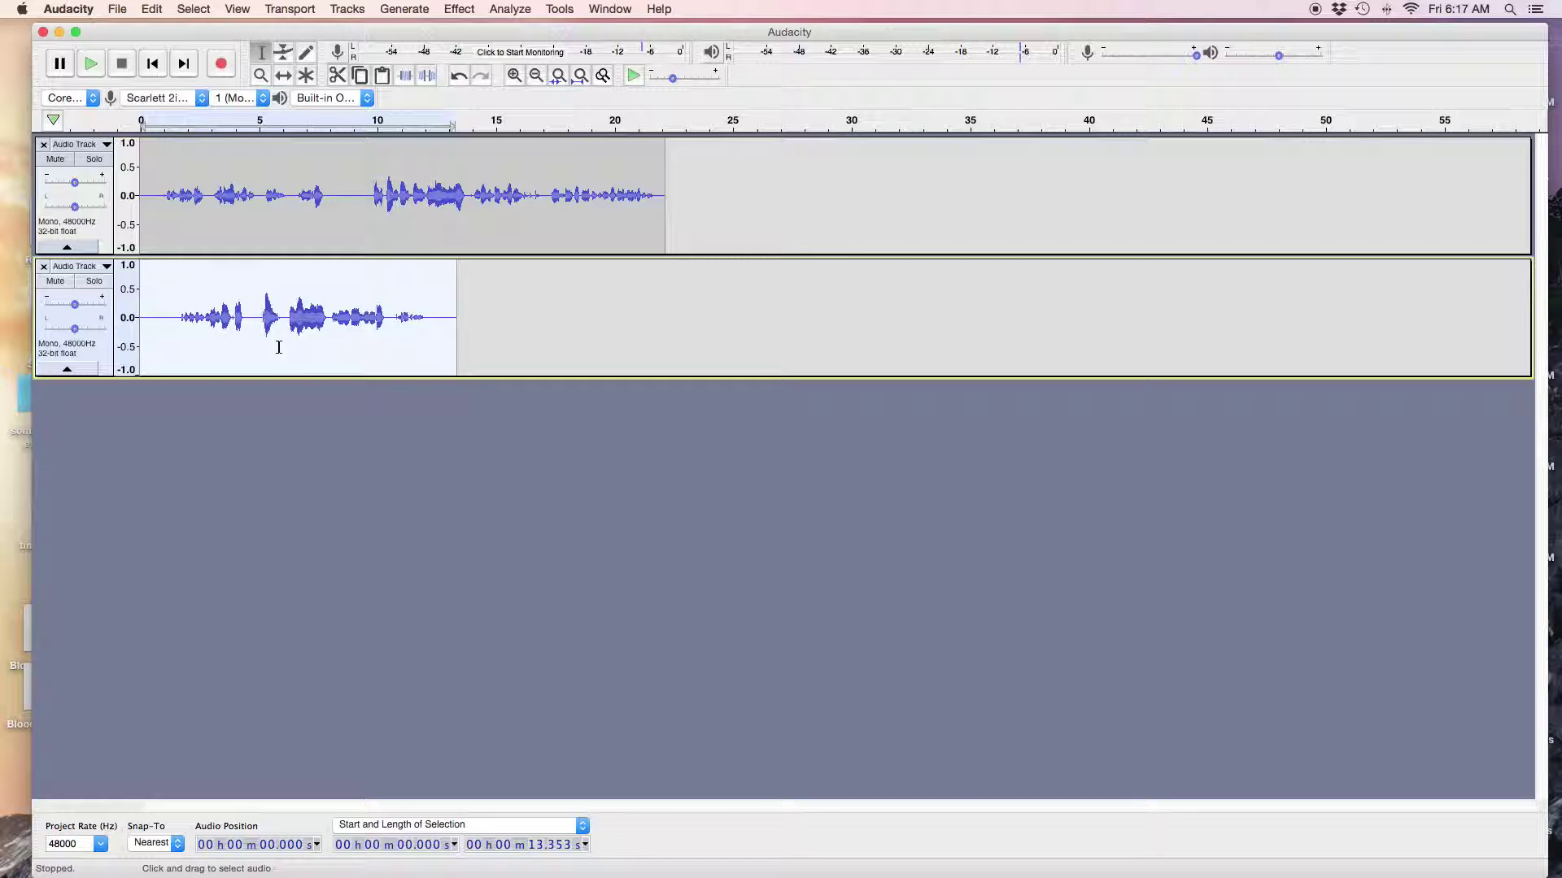
left_click(671, 234)
key("super+v")
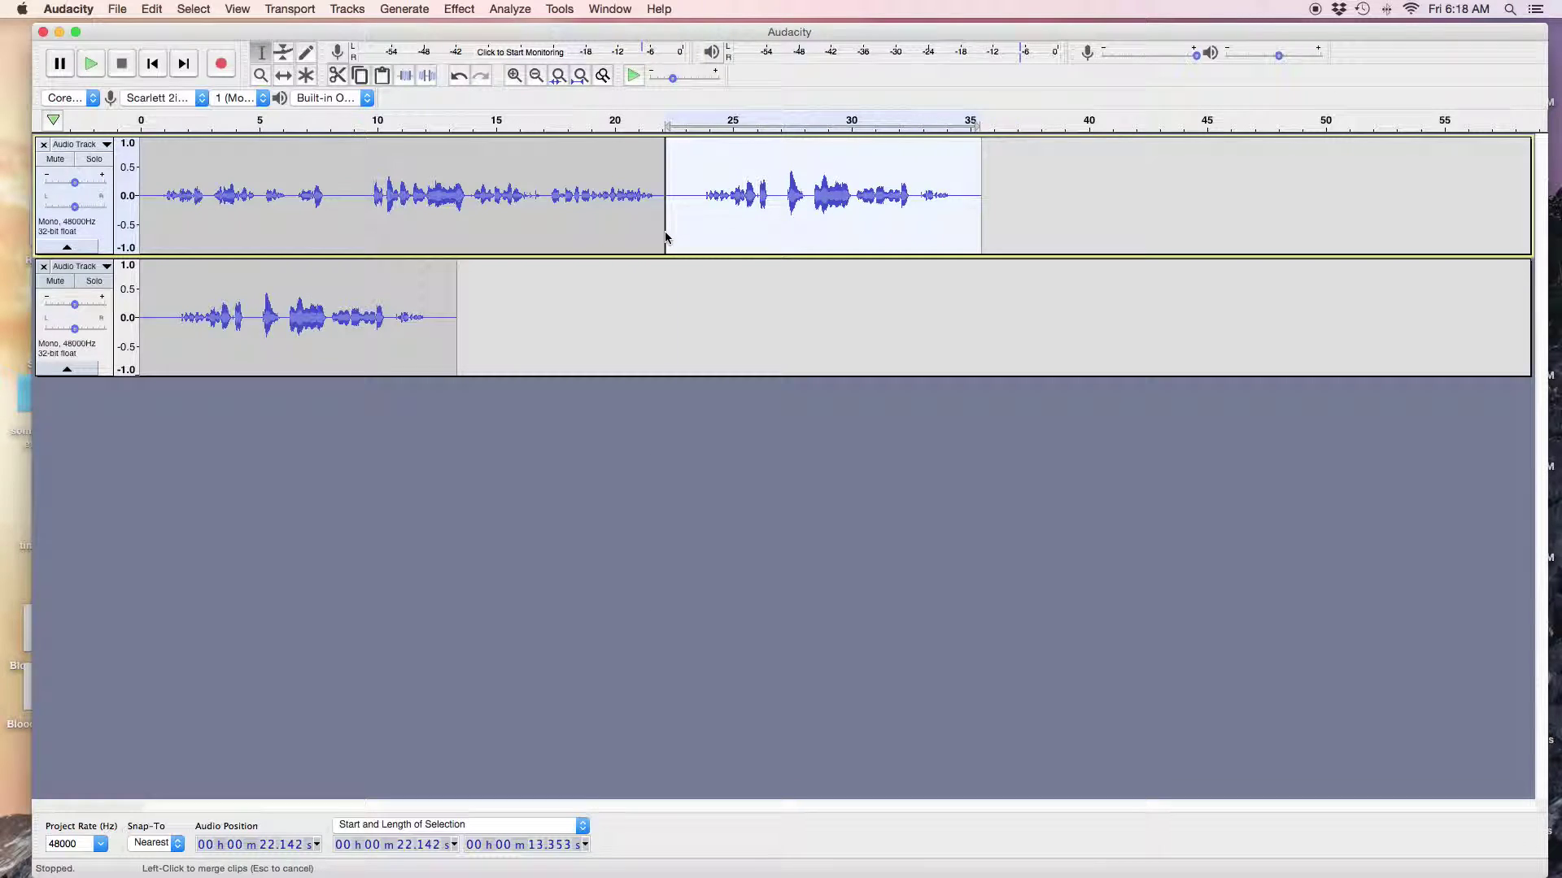
Step: Listen around the join on track 1 from about 19.5 s, 16 s and 25.7 s
left_click(604, 232)
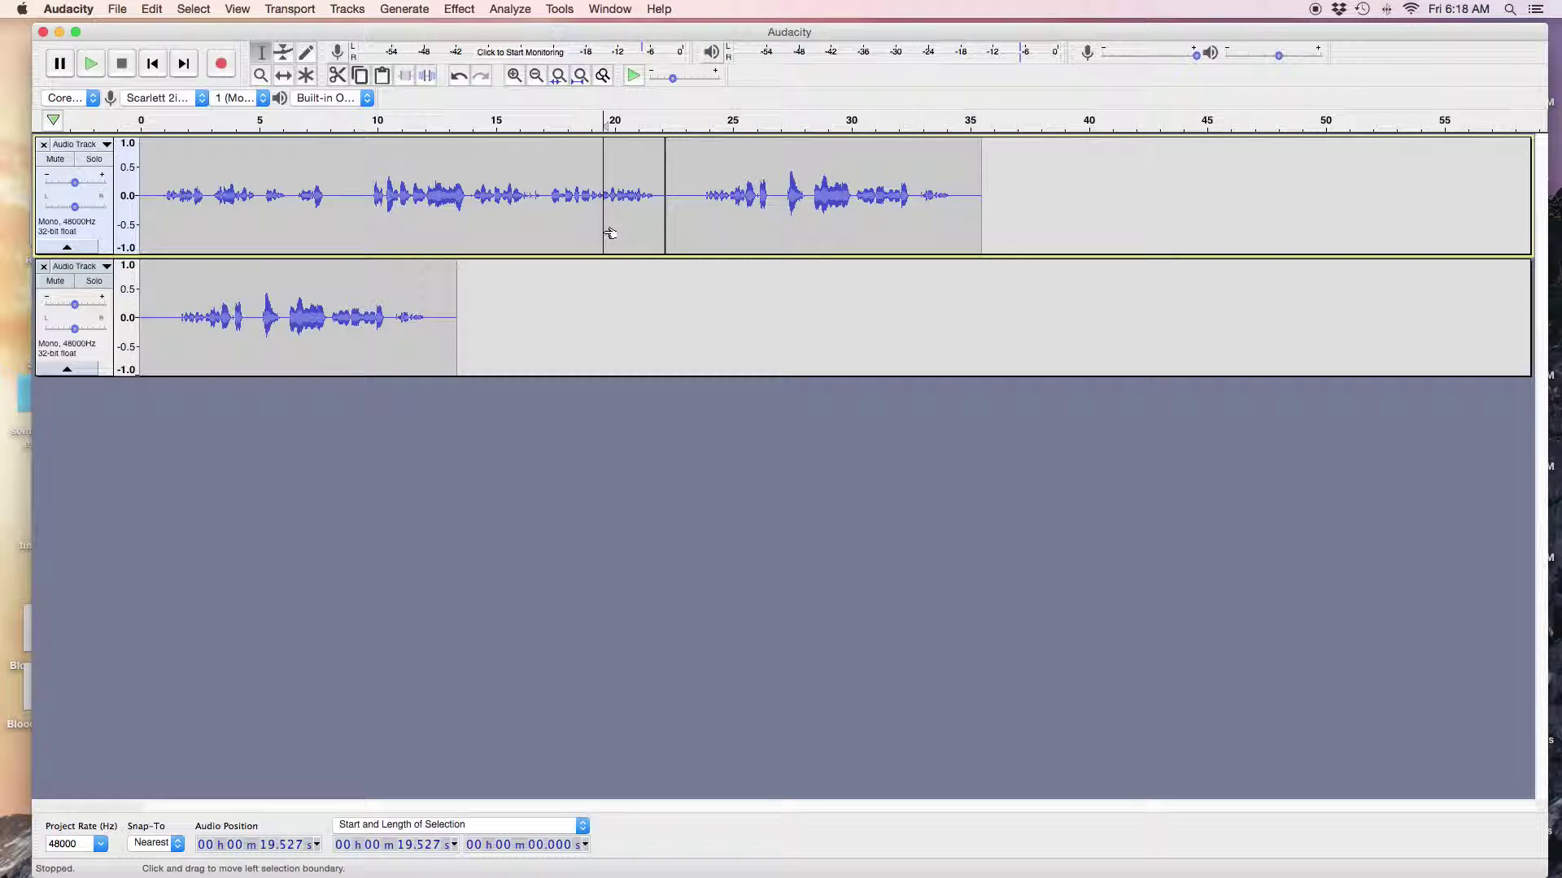
key("space")
key("space")
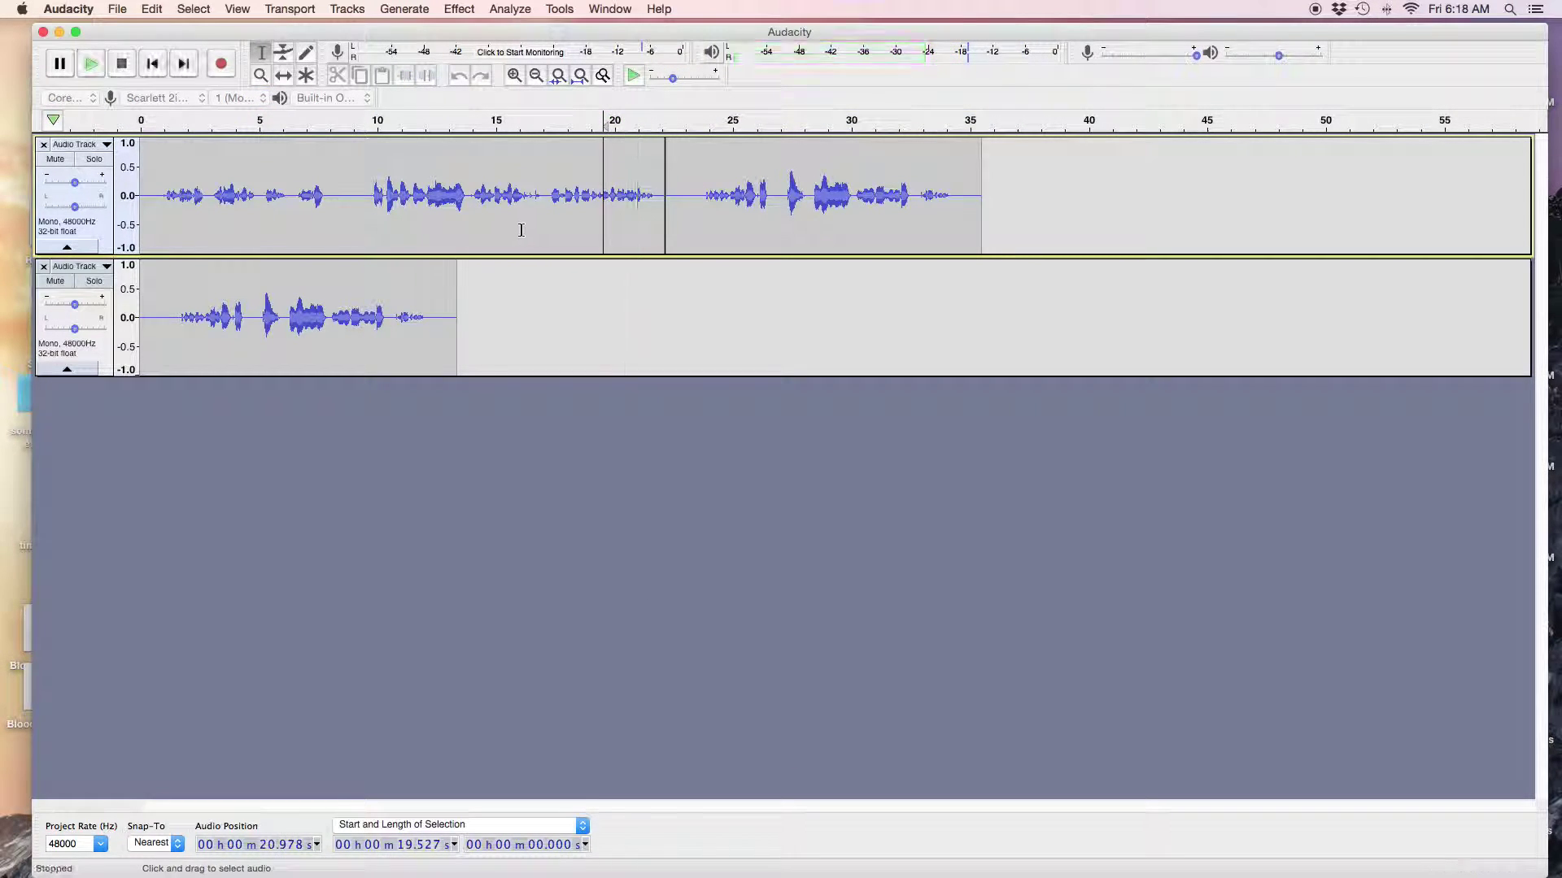
left_click(519, 232)
key("space")
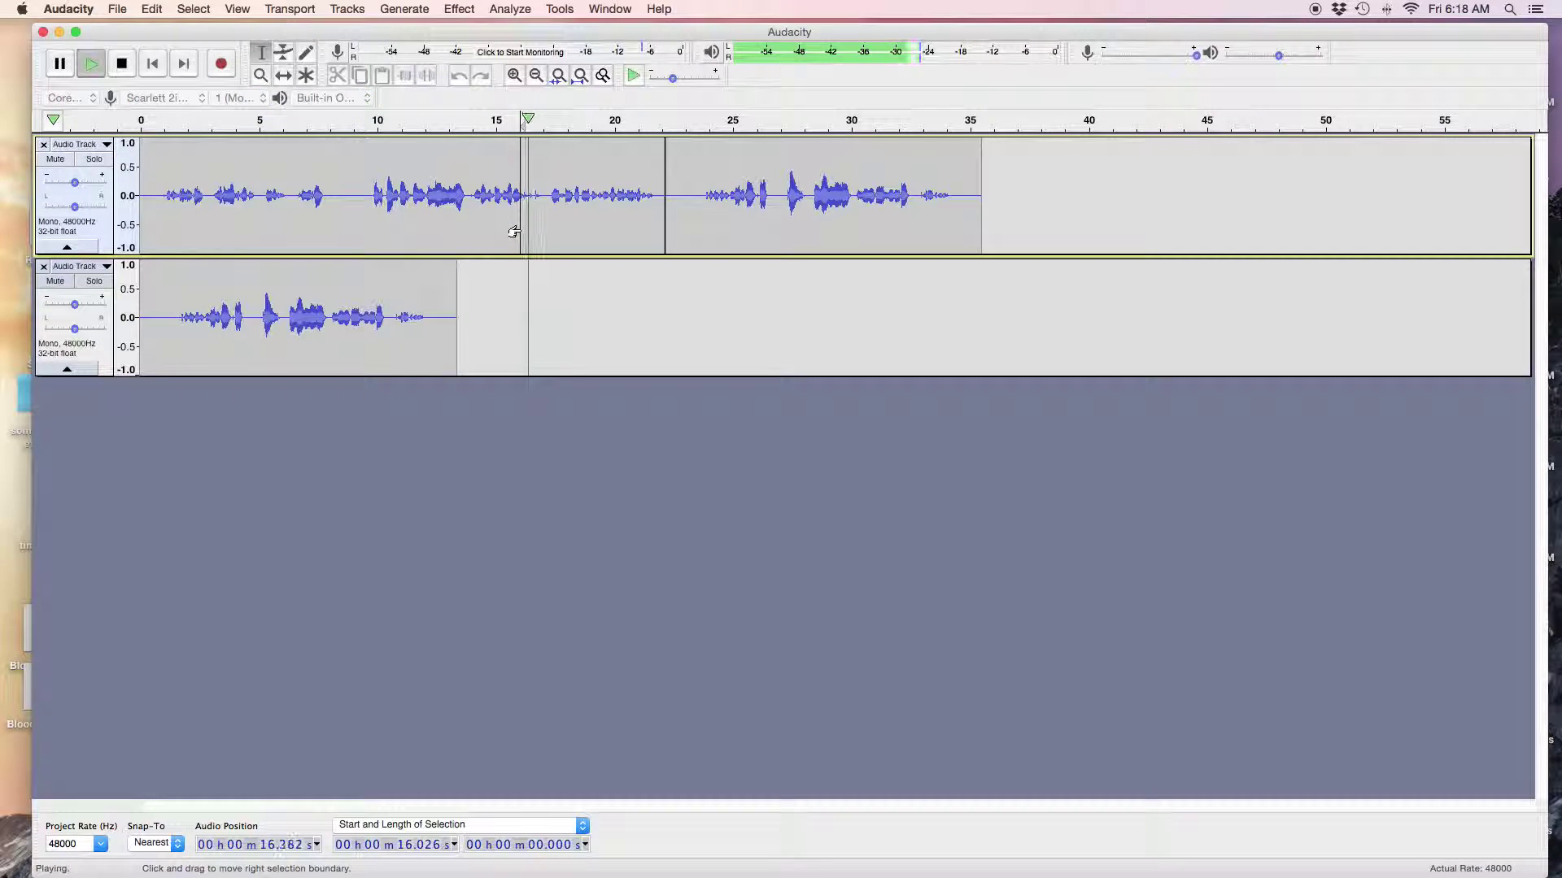
key("space")
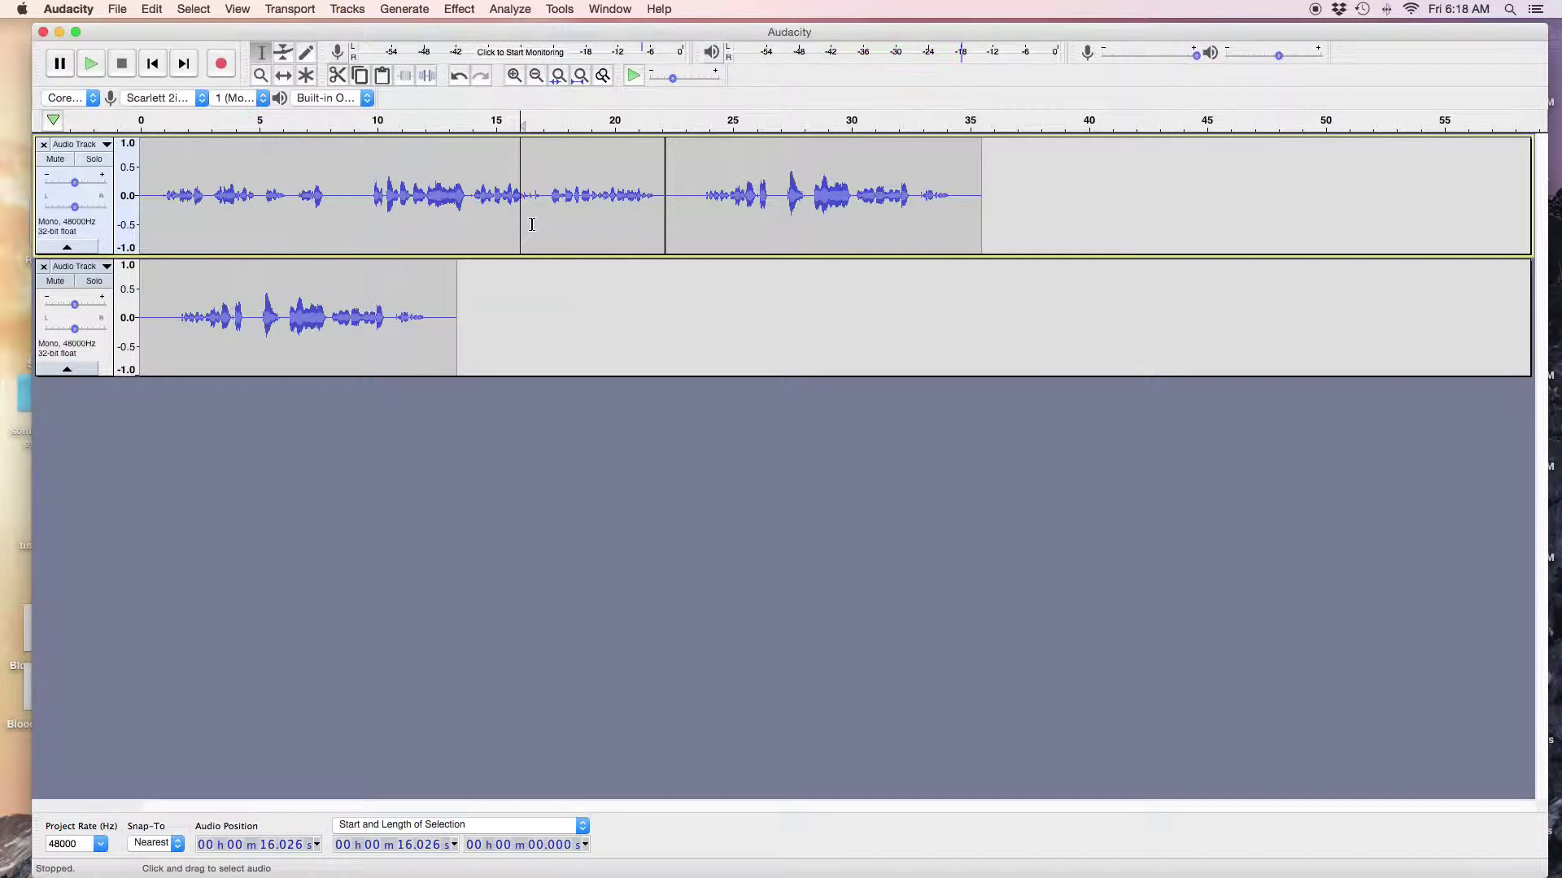
left_click(749, 216)
key("space")
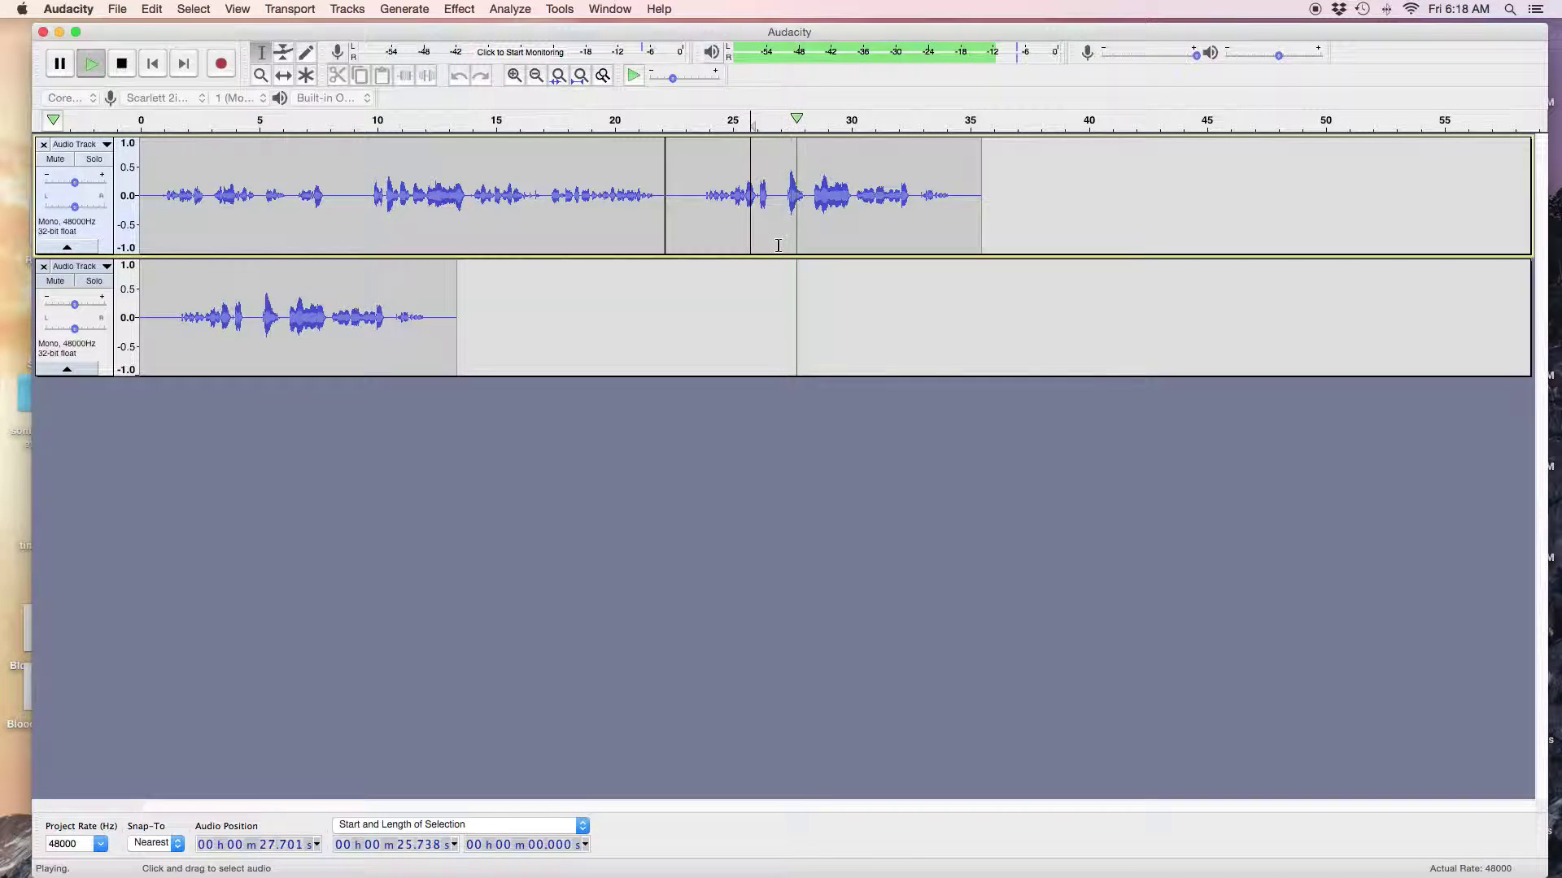
left_click(786, 224)
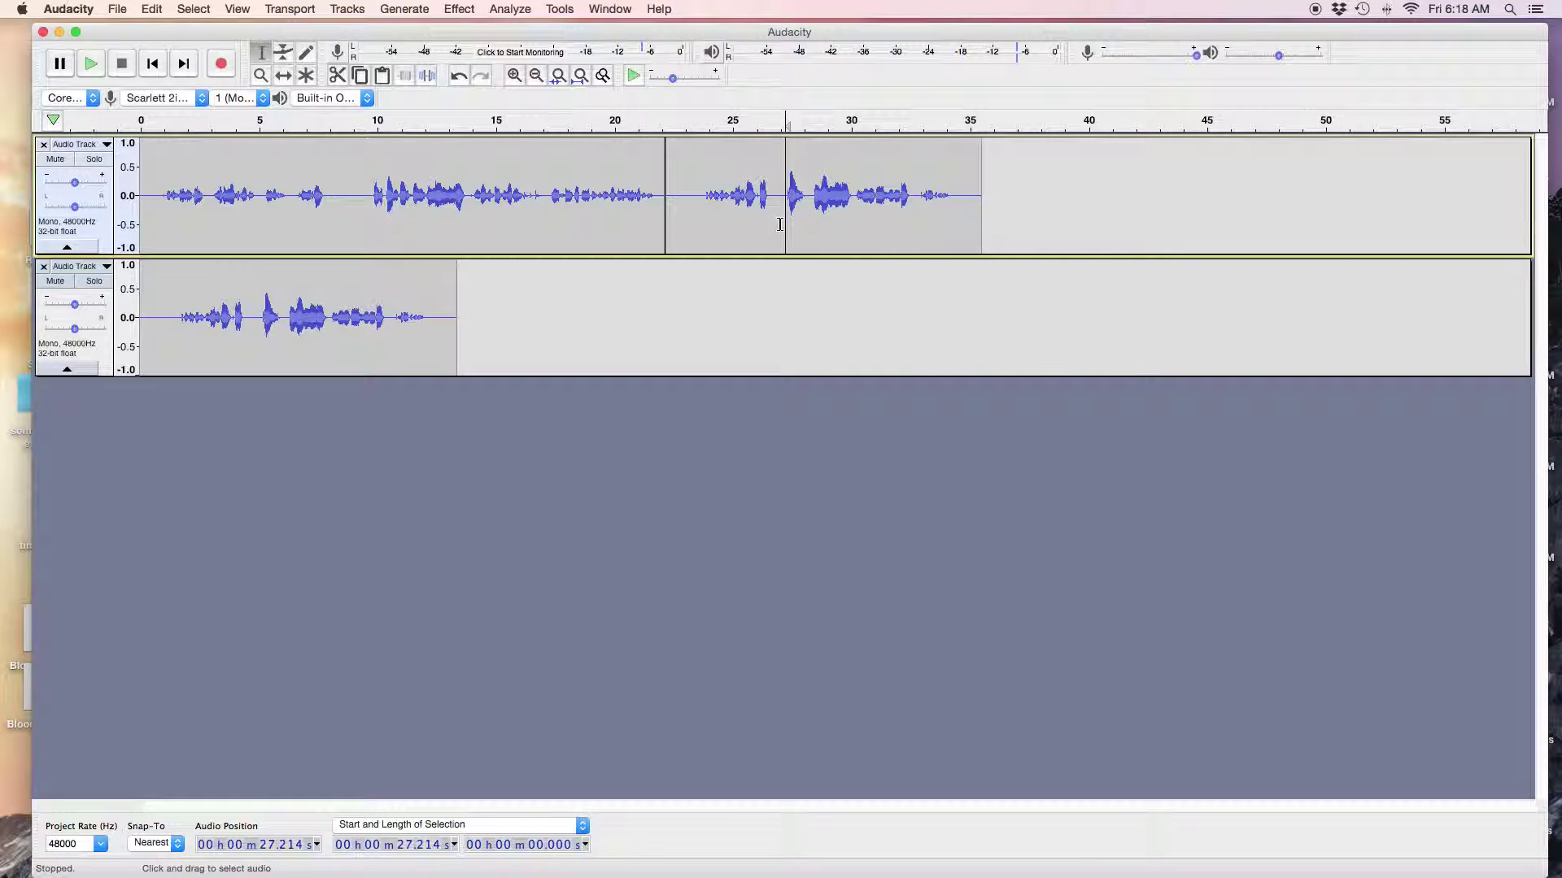
Step: Select roughly 16.1 s to 27 s on the top track and audition that stretch
left_click_drag(780, 225, 548, 217)
key("space")
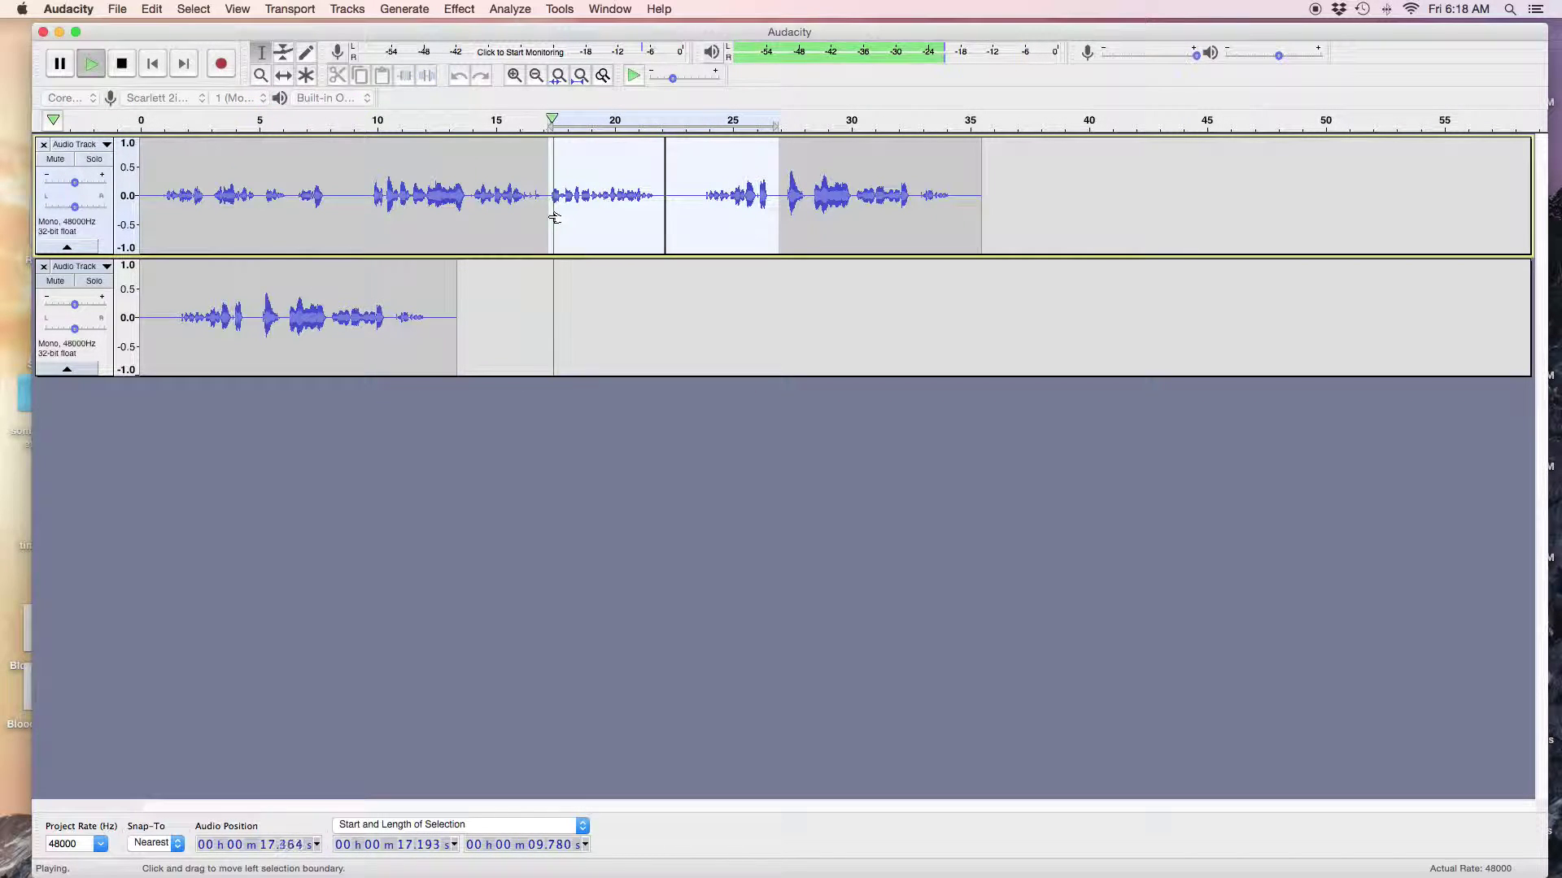
key("space")
left_click_drag(547, 217, 528, 220)
left_click(504, 219)
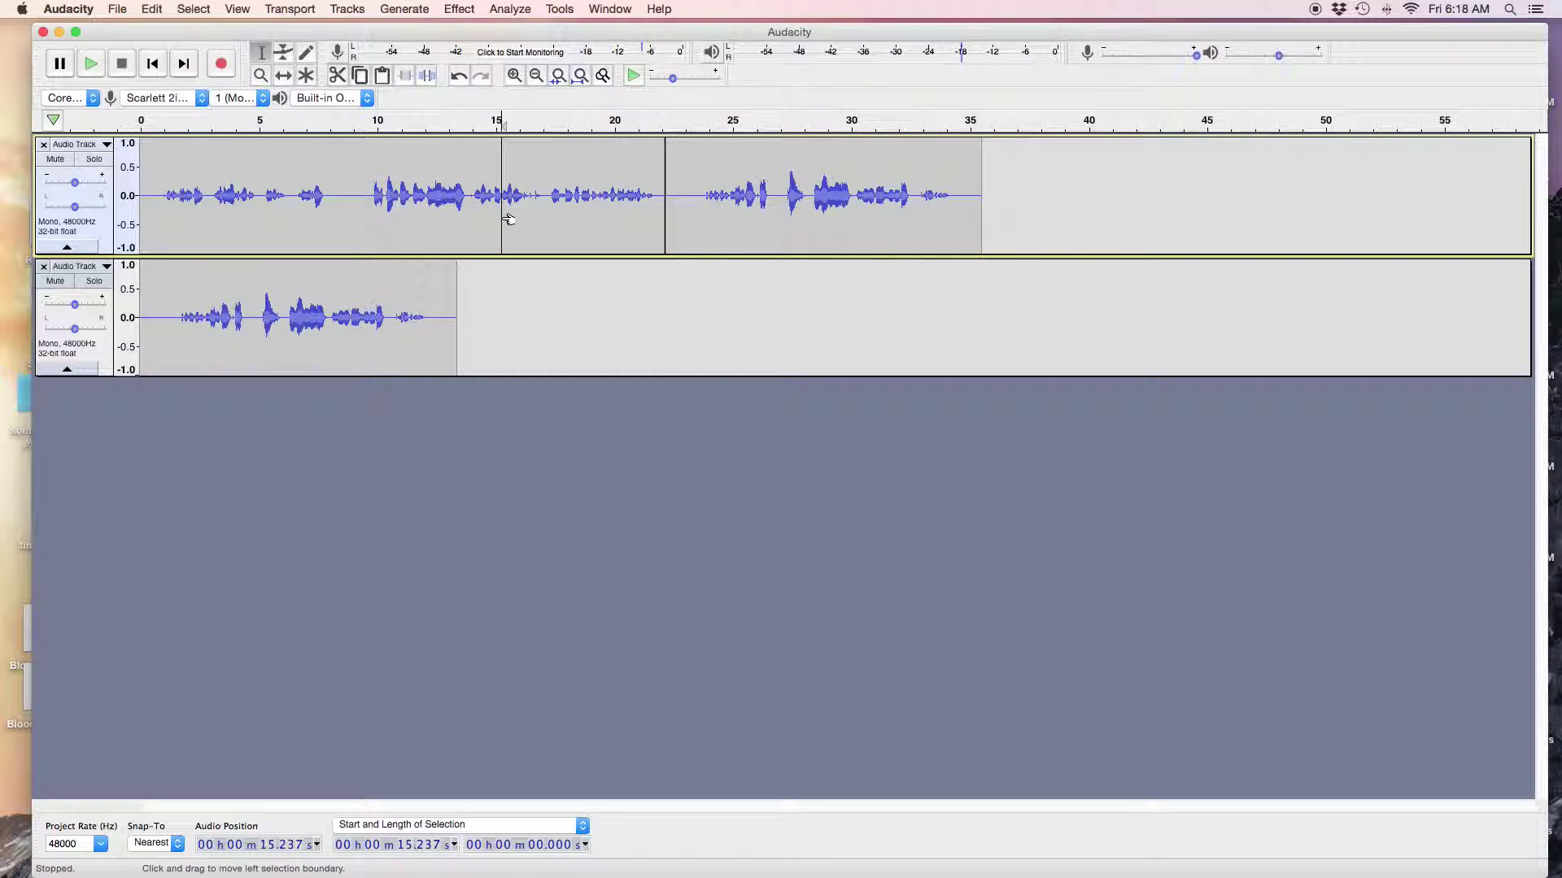
key("space")
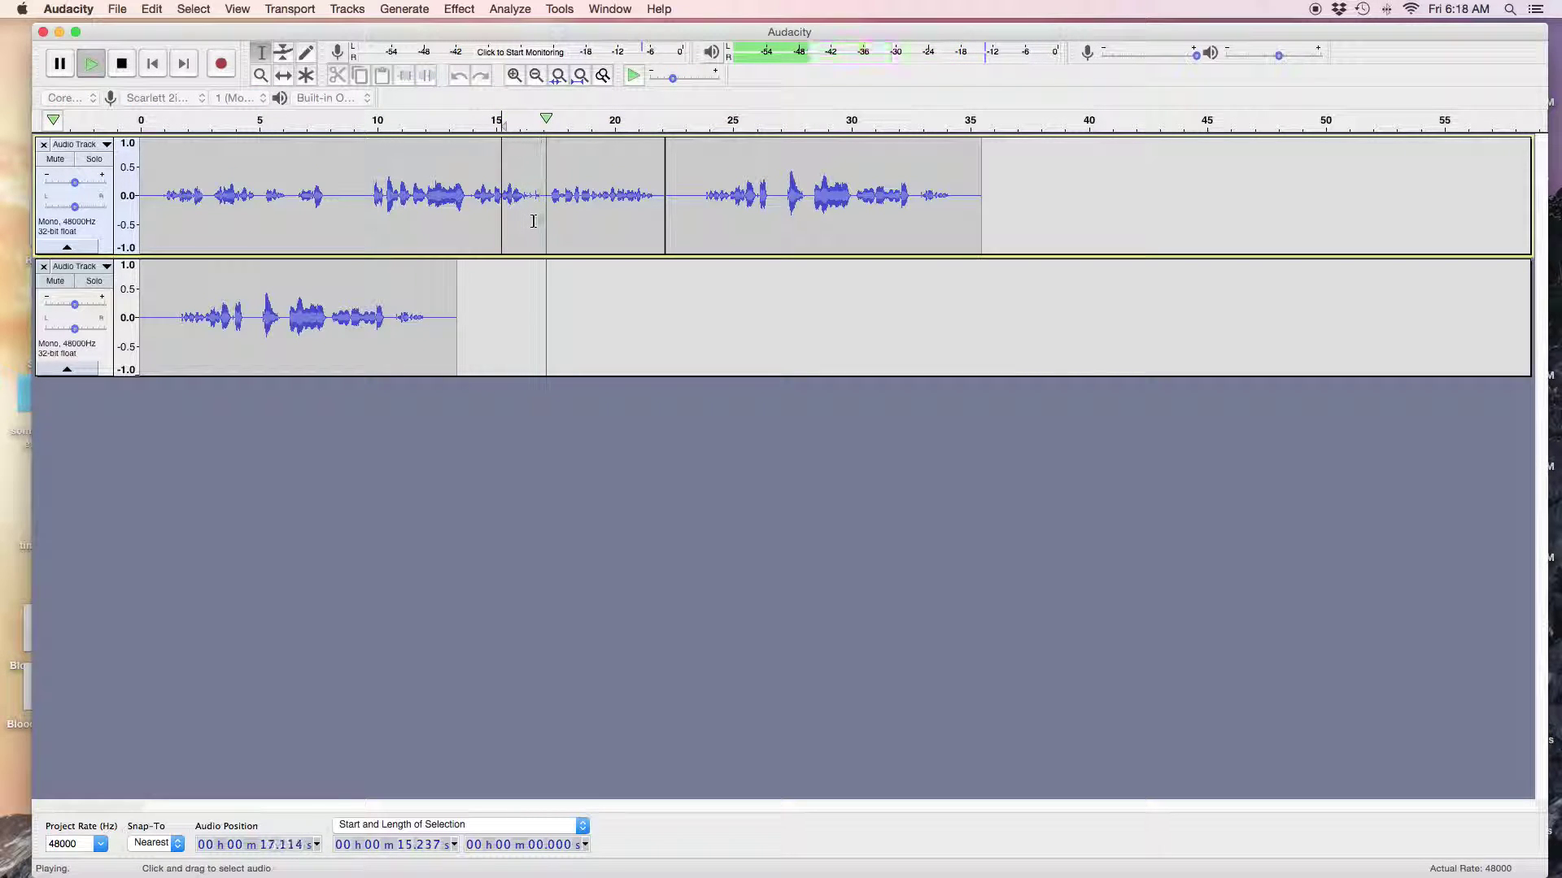
scroll(529, 216, "up", 2)
Step: Delete the gap and knocking from about 16.2 s to 27 s on track 1
key("space")
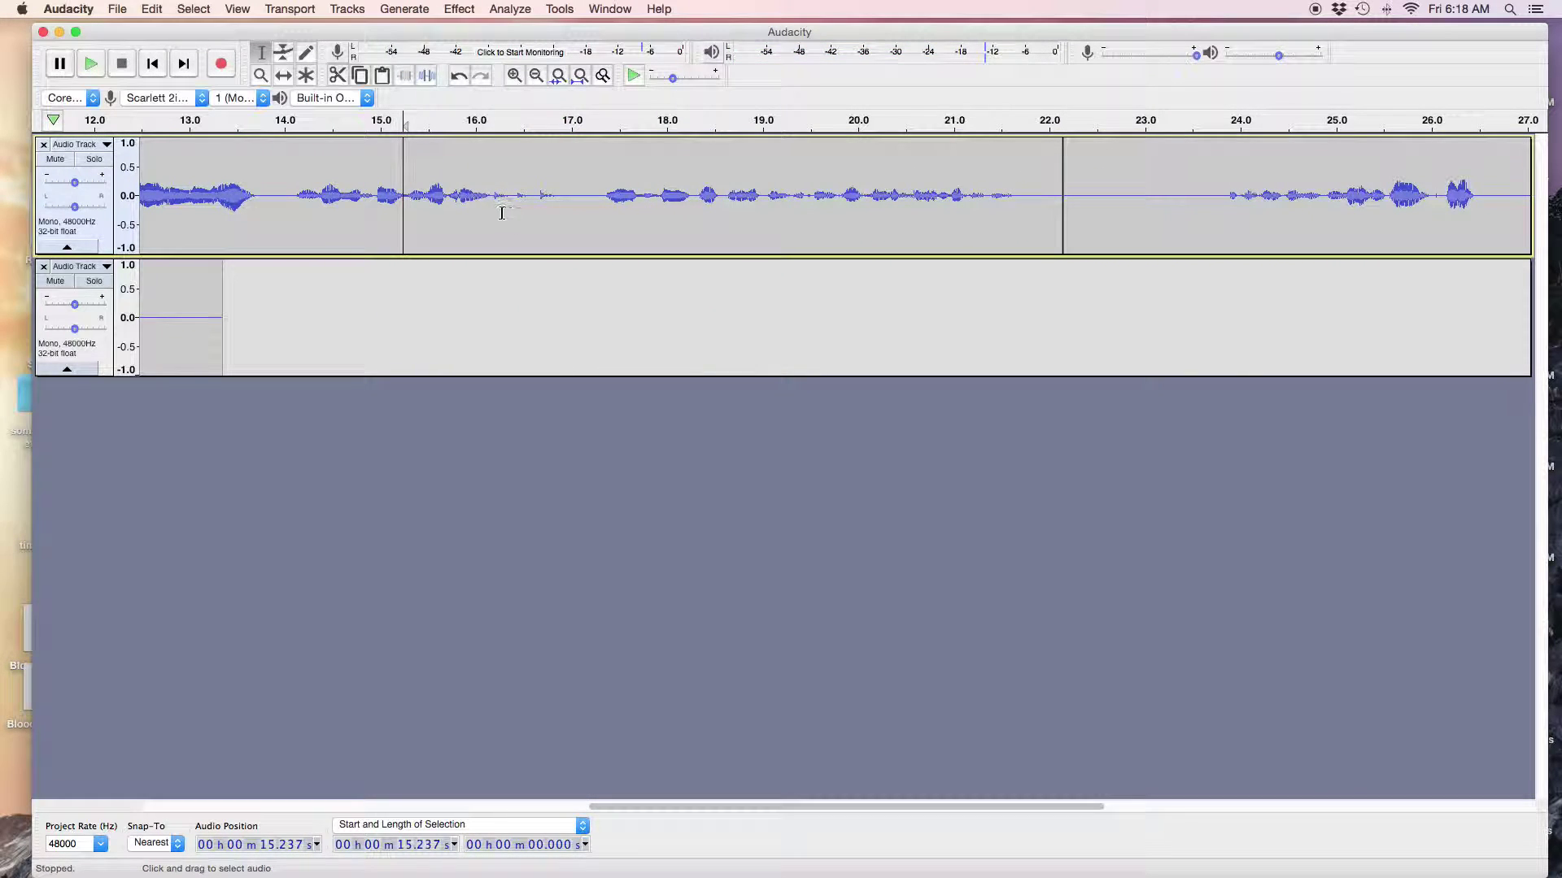
left_click(492, 216)
left_click_drag(485, 218, 1504, 225)
key("ctrl+3")
scroll(1429, 229, "down", 3)
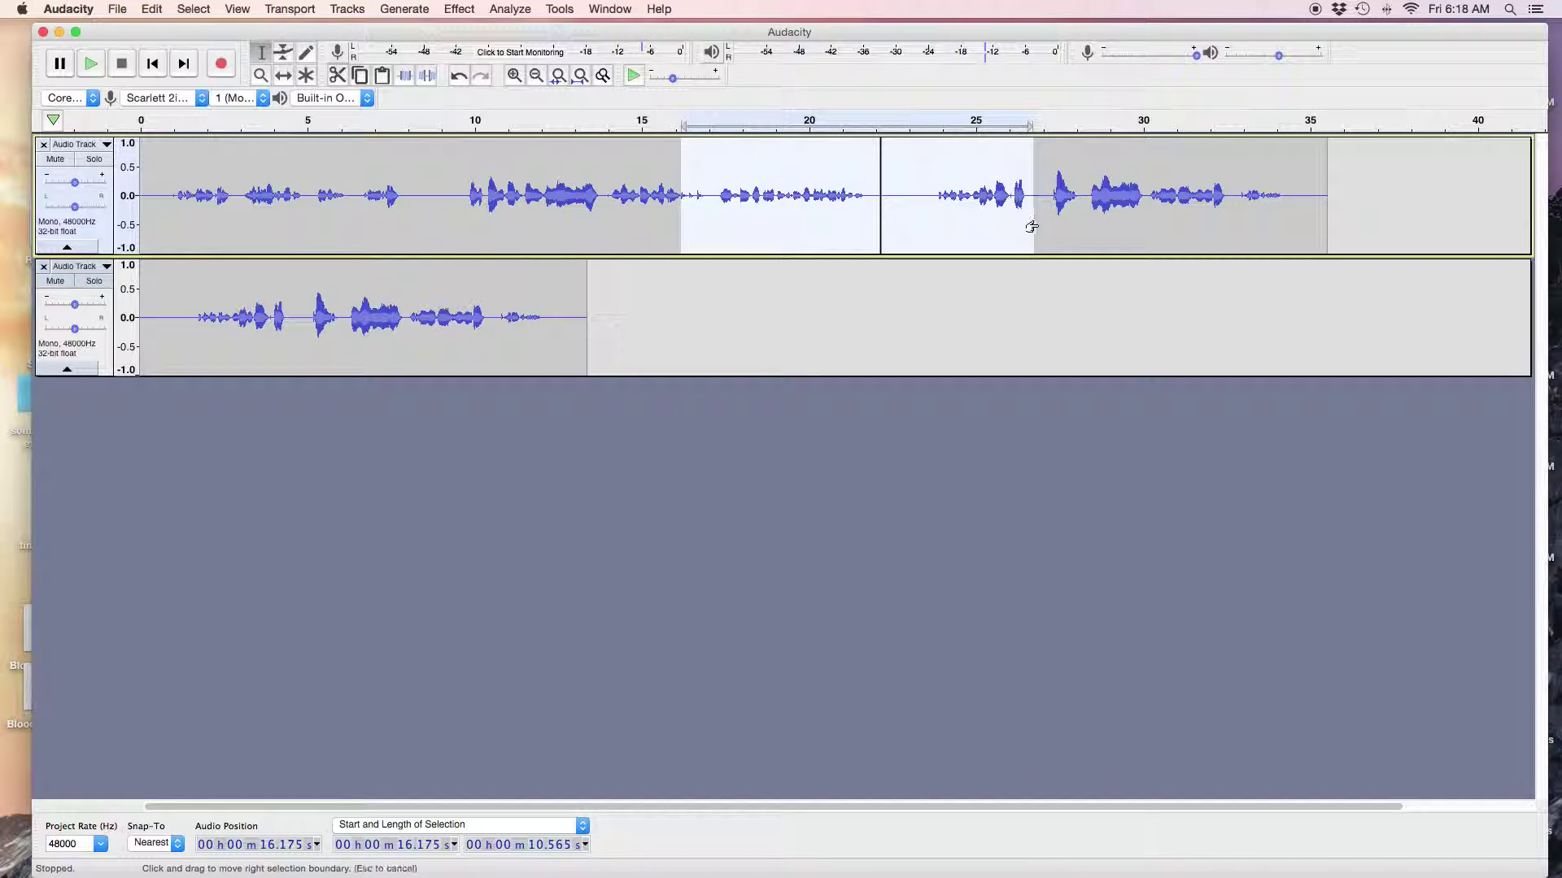
left_click_drag(1031, 227, 1037, 228)
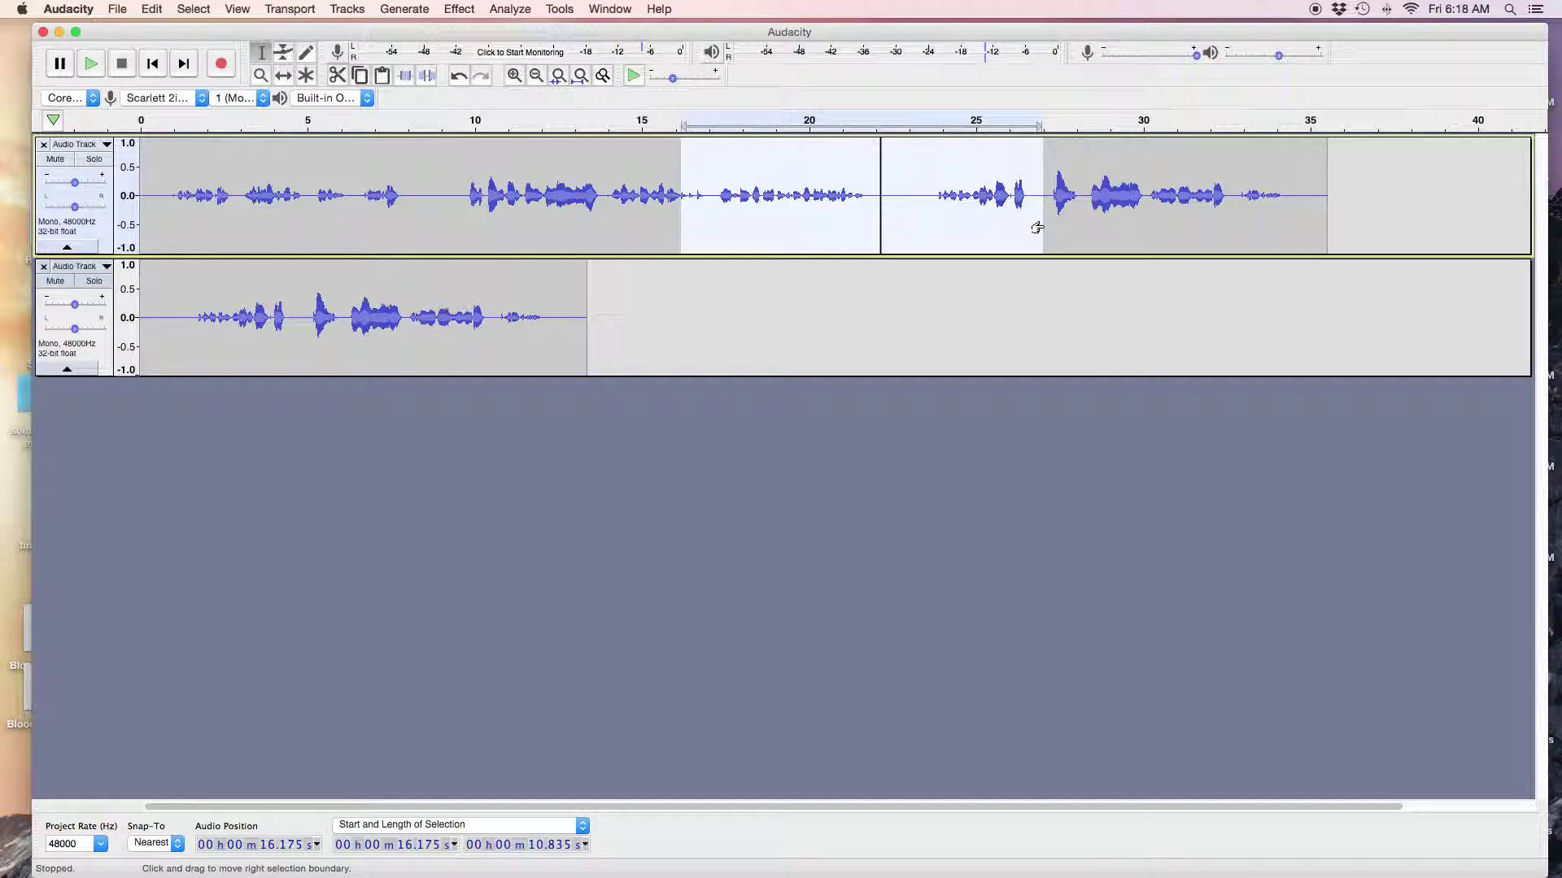
key("Delete")
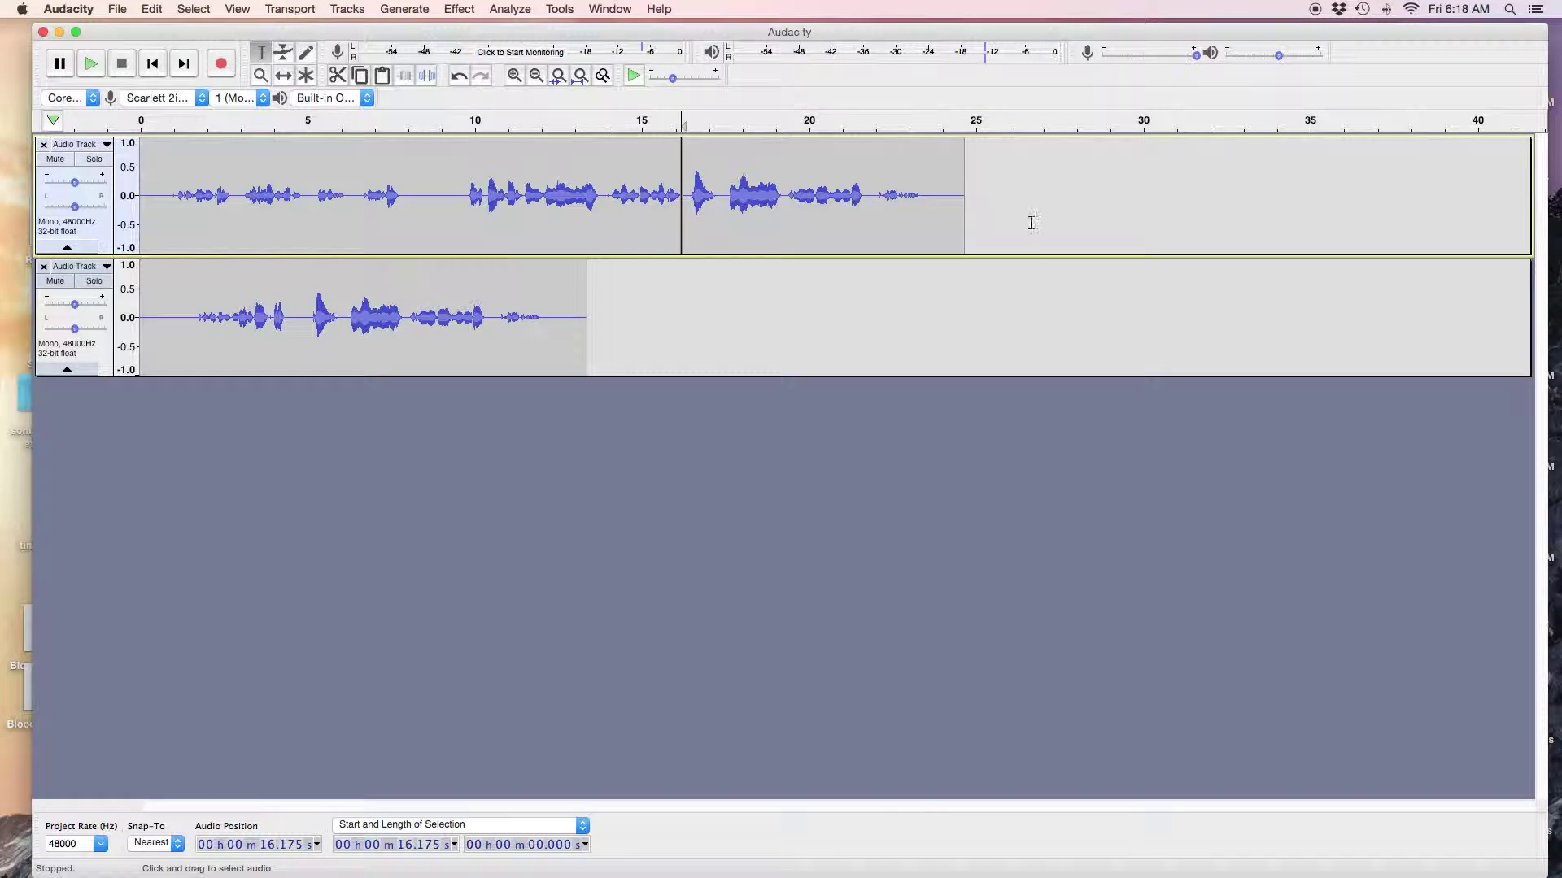
Step: Play across the new join, then undo the last edit to track 1
left_click(650, 223)
key("space")
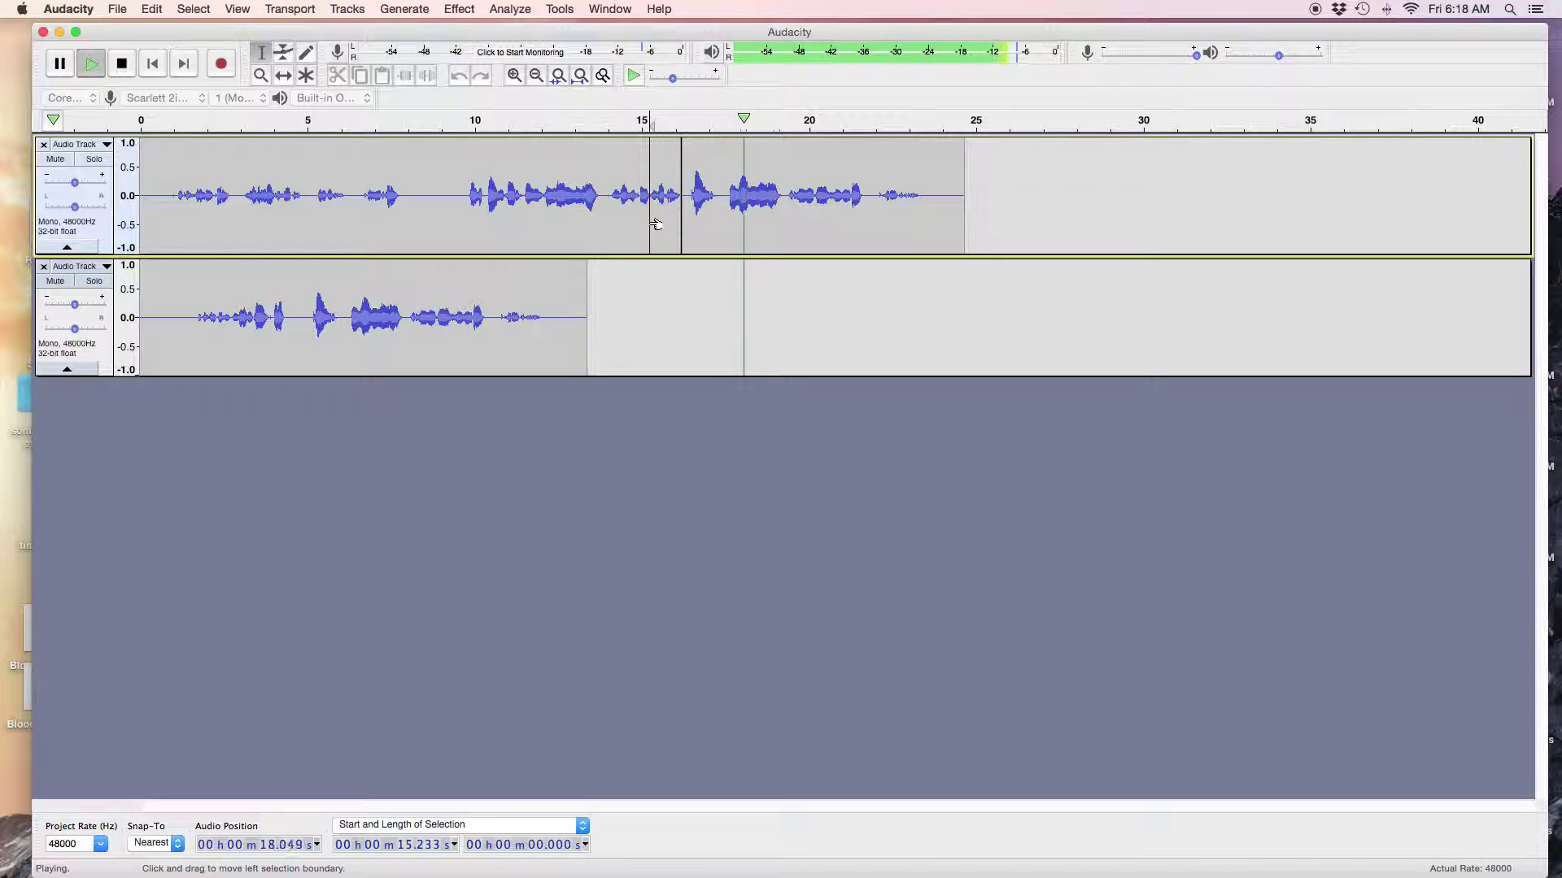
key("space")
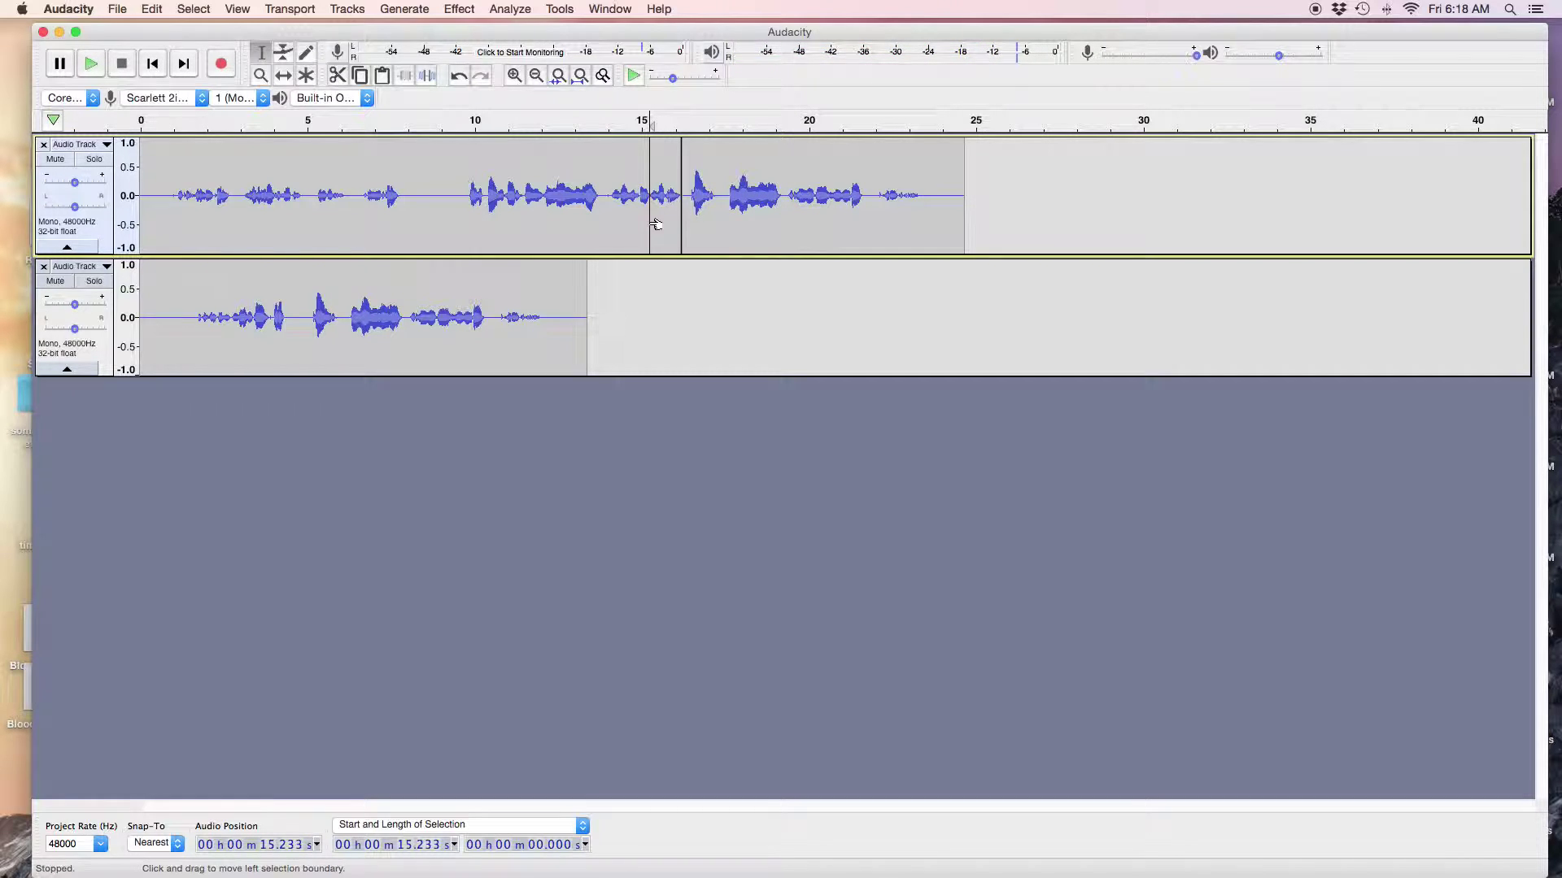
key("super+z")
key("super+z")
key("super+z")
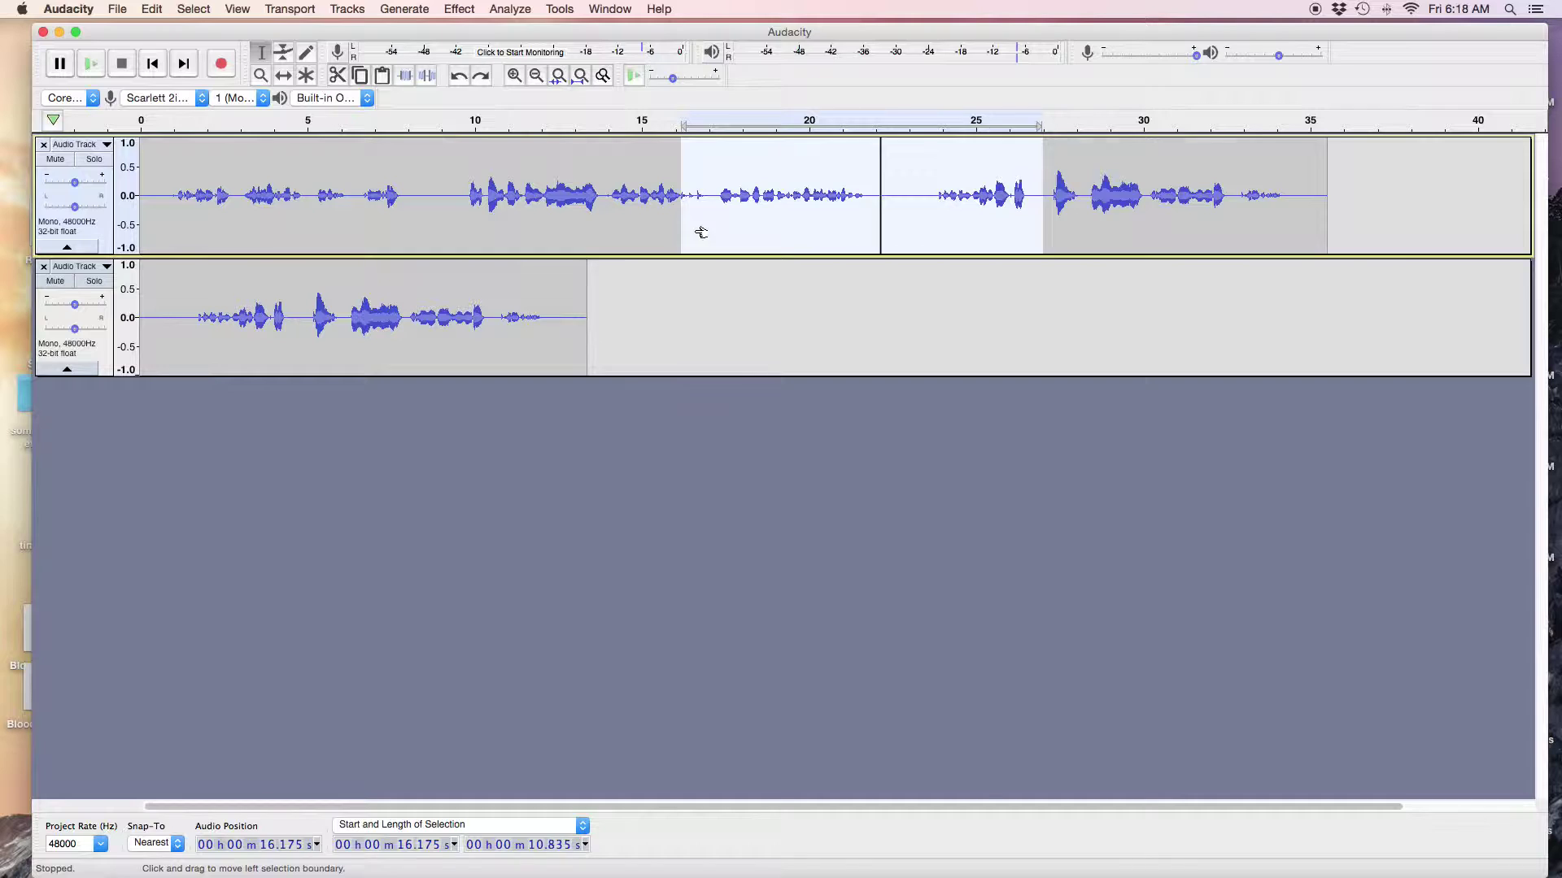
double_click(416, 360)
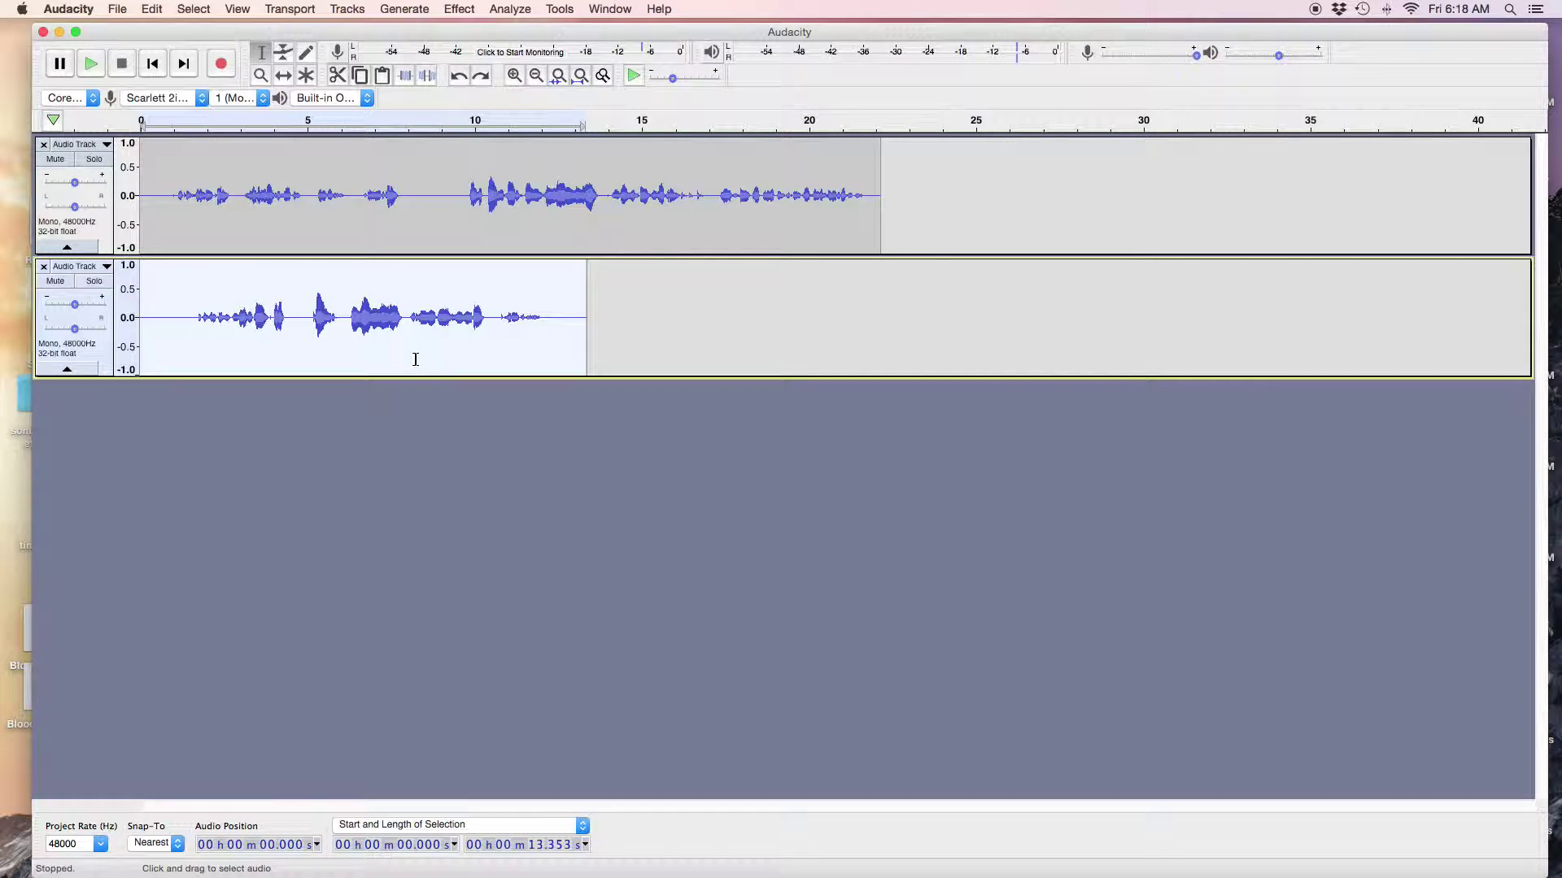
key("Delete")
double_click(866, 227)
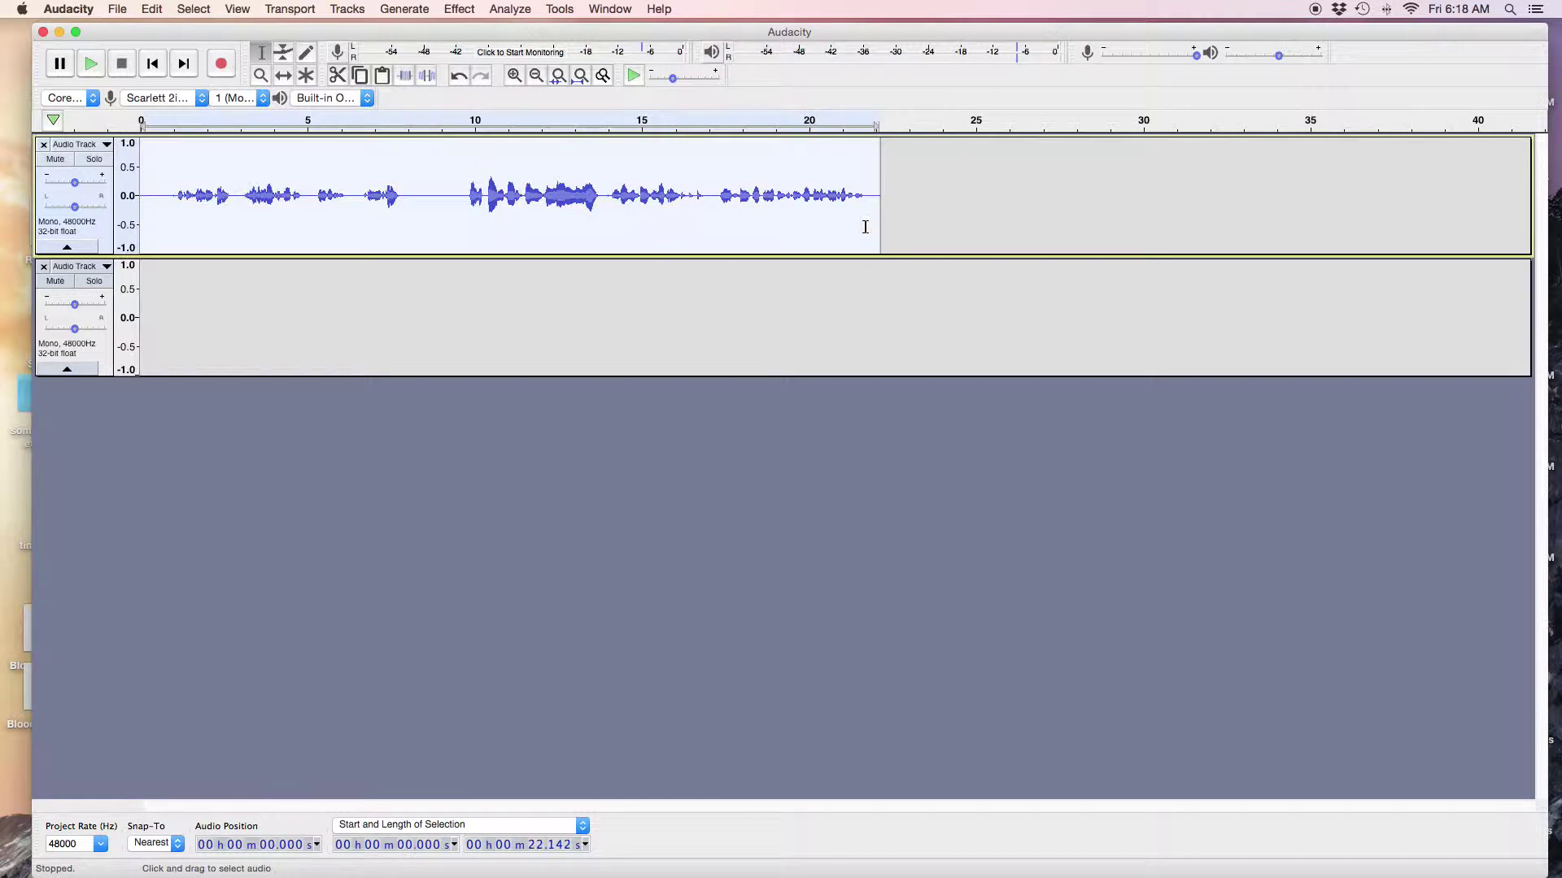
key("Right")
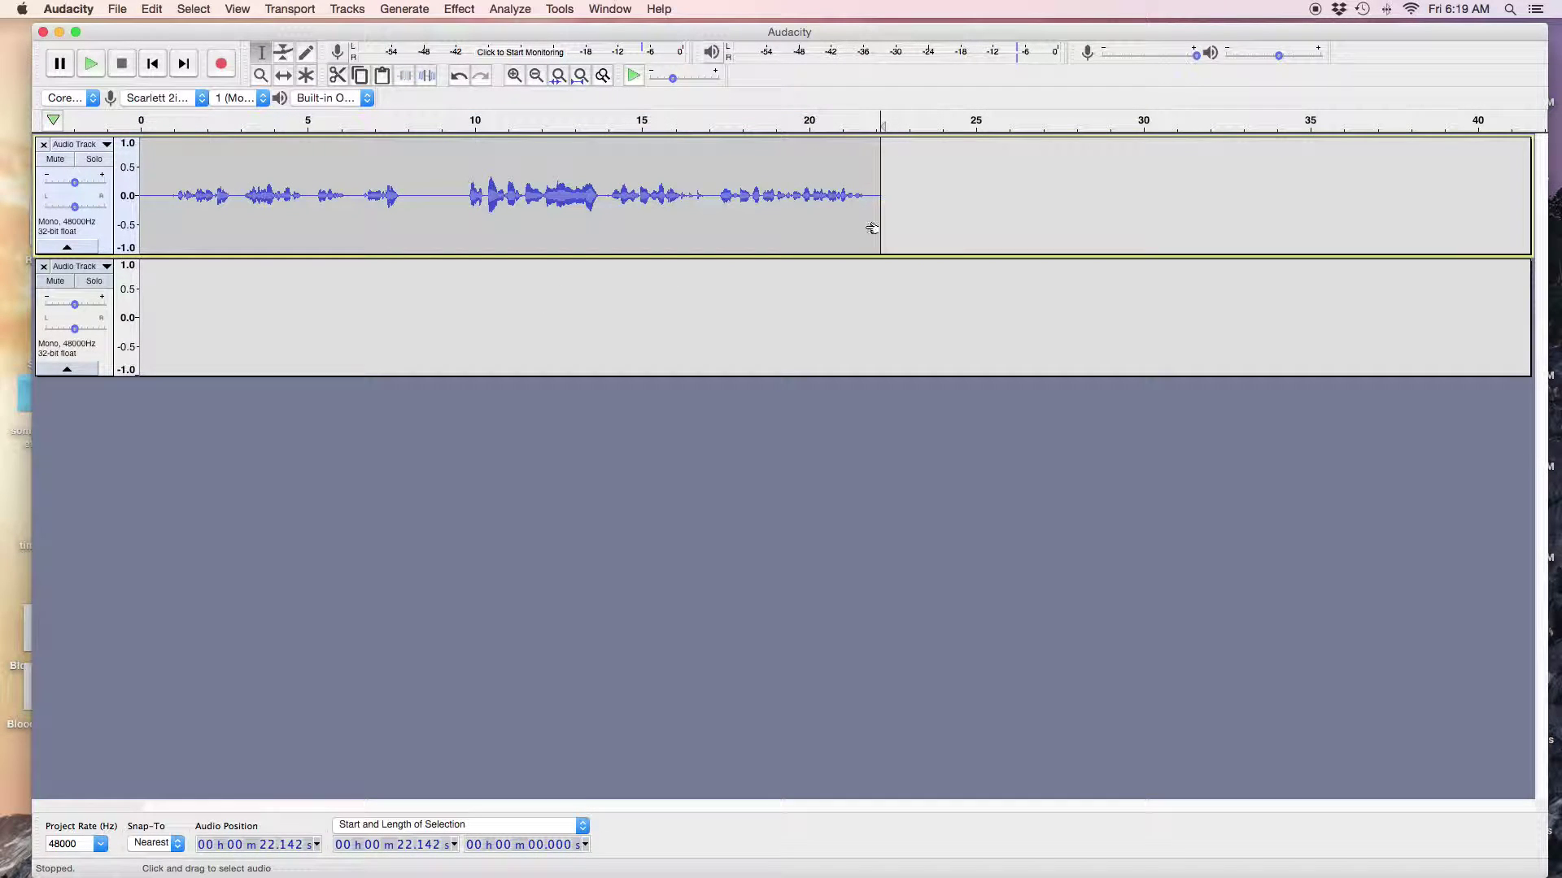
key("super+v")
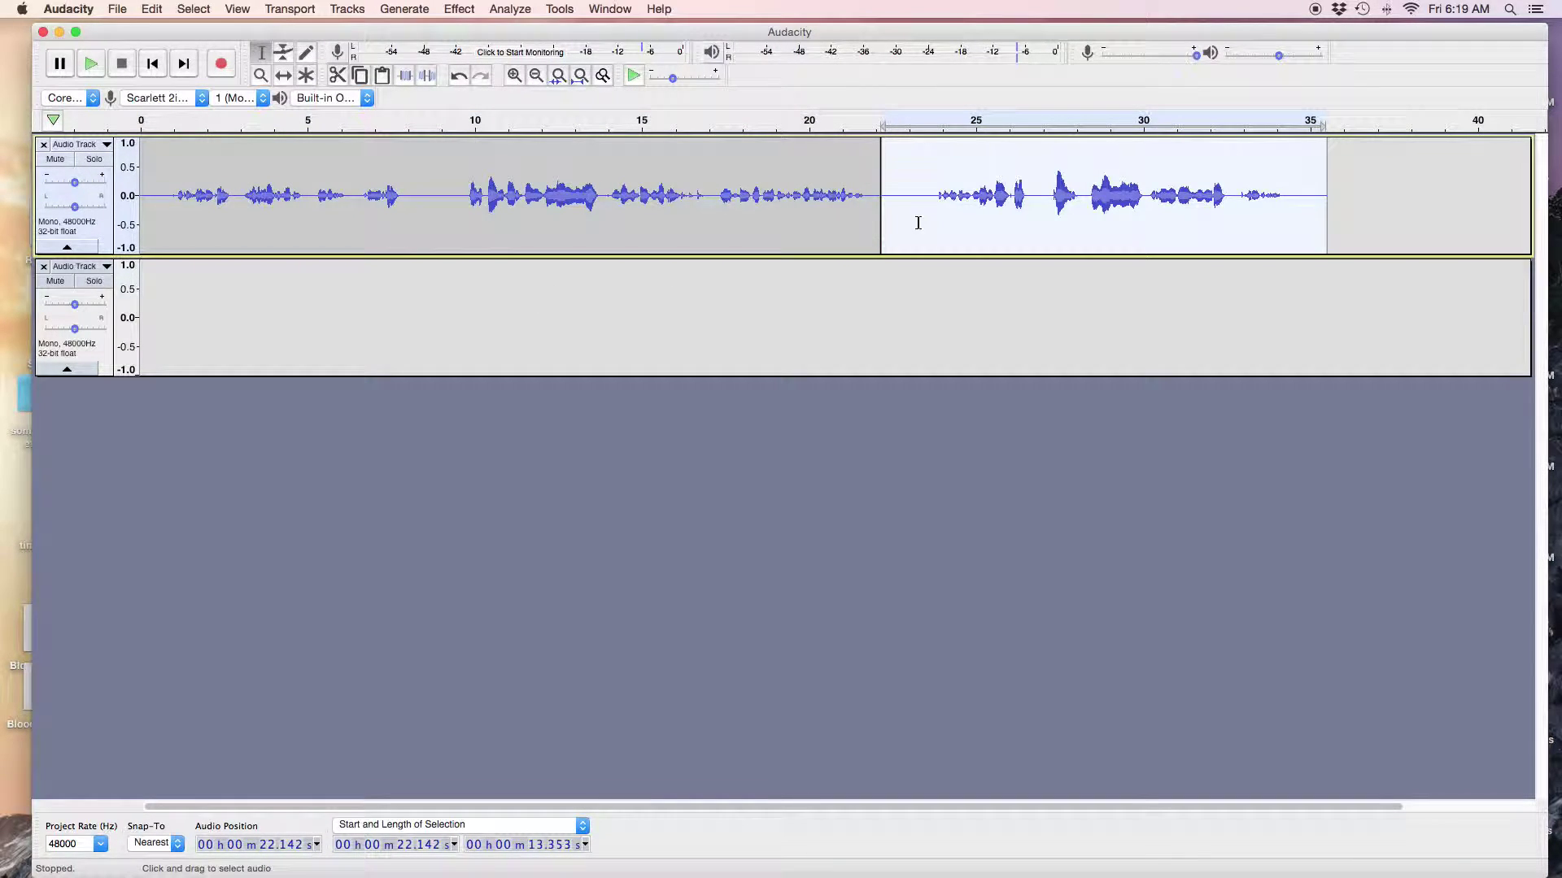
left_click_drag(919, 224, 991, 228)
left_click_drag(661, 220, 965, 226)
key("super+z")
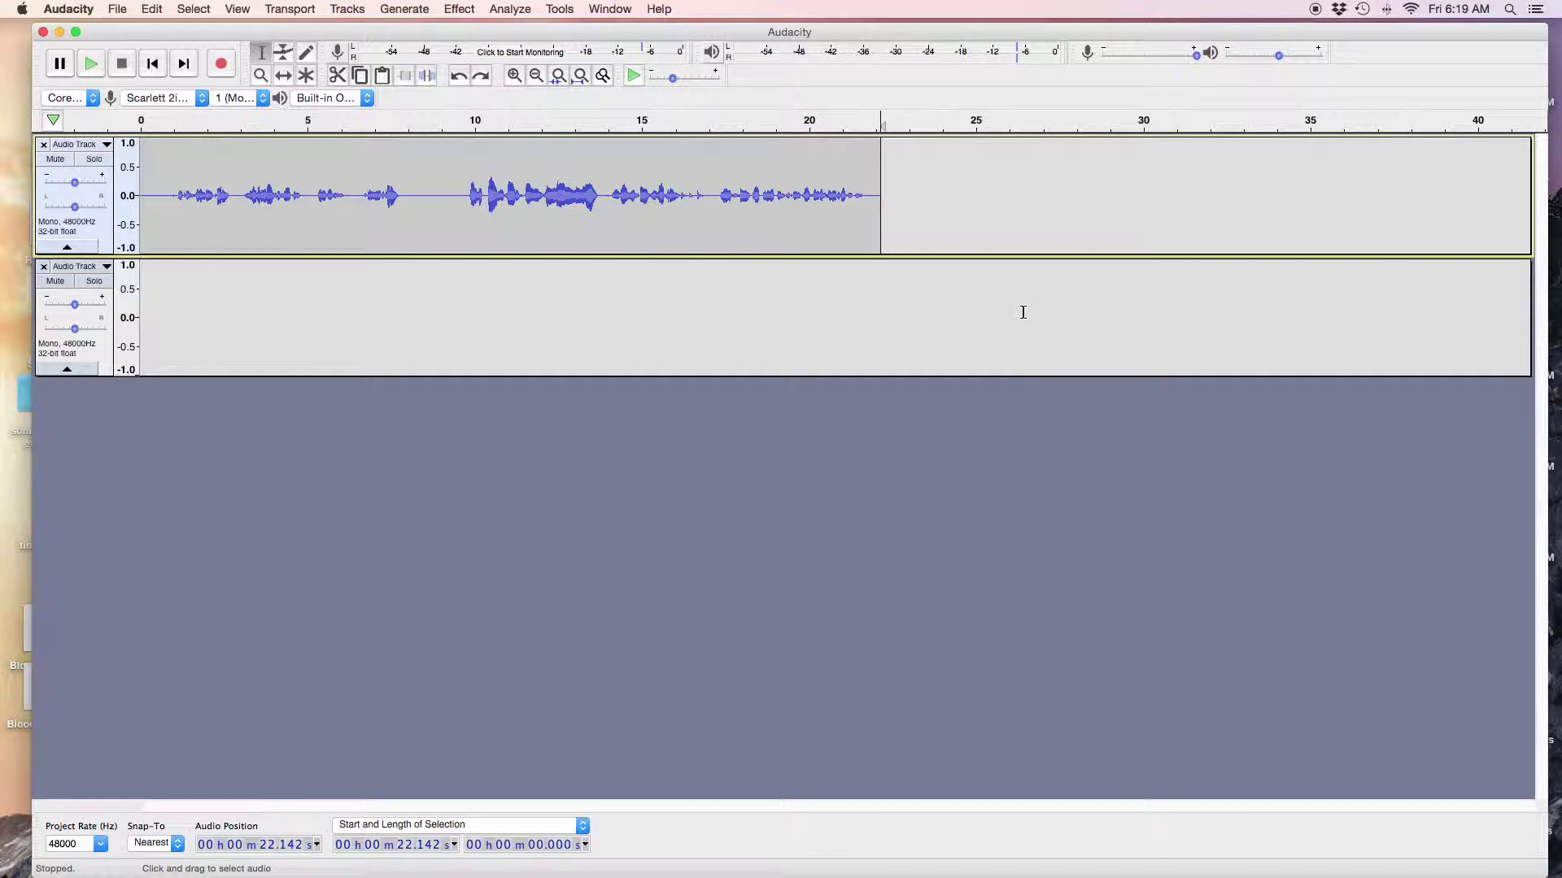
key("super+z")
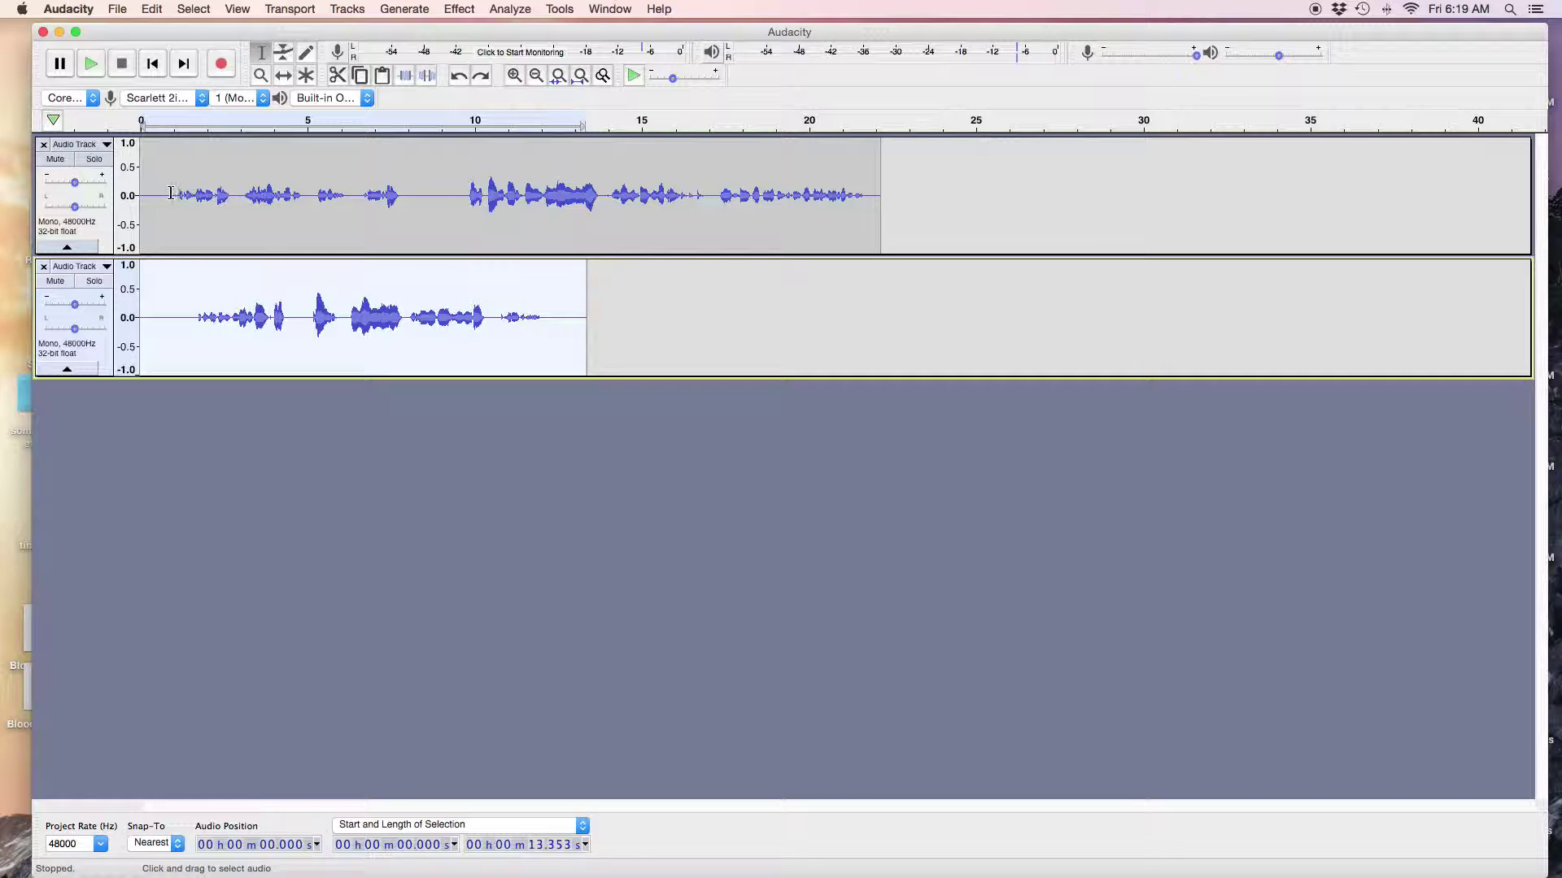
Step: Play the first take briefly and select the knock from 6.4 s to about 7.9 s
left_click(161, 229)
key("space")
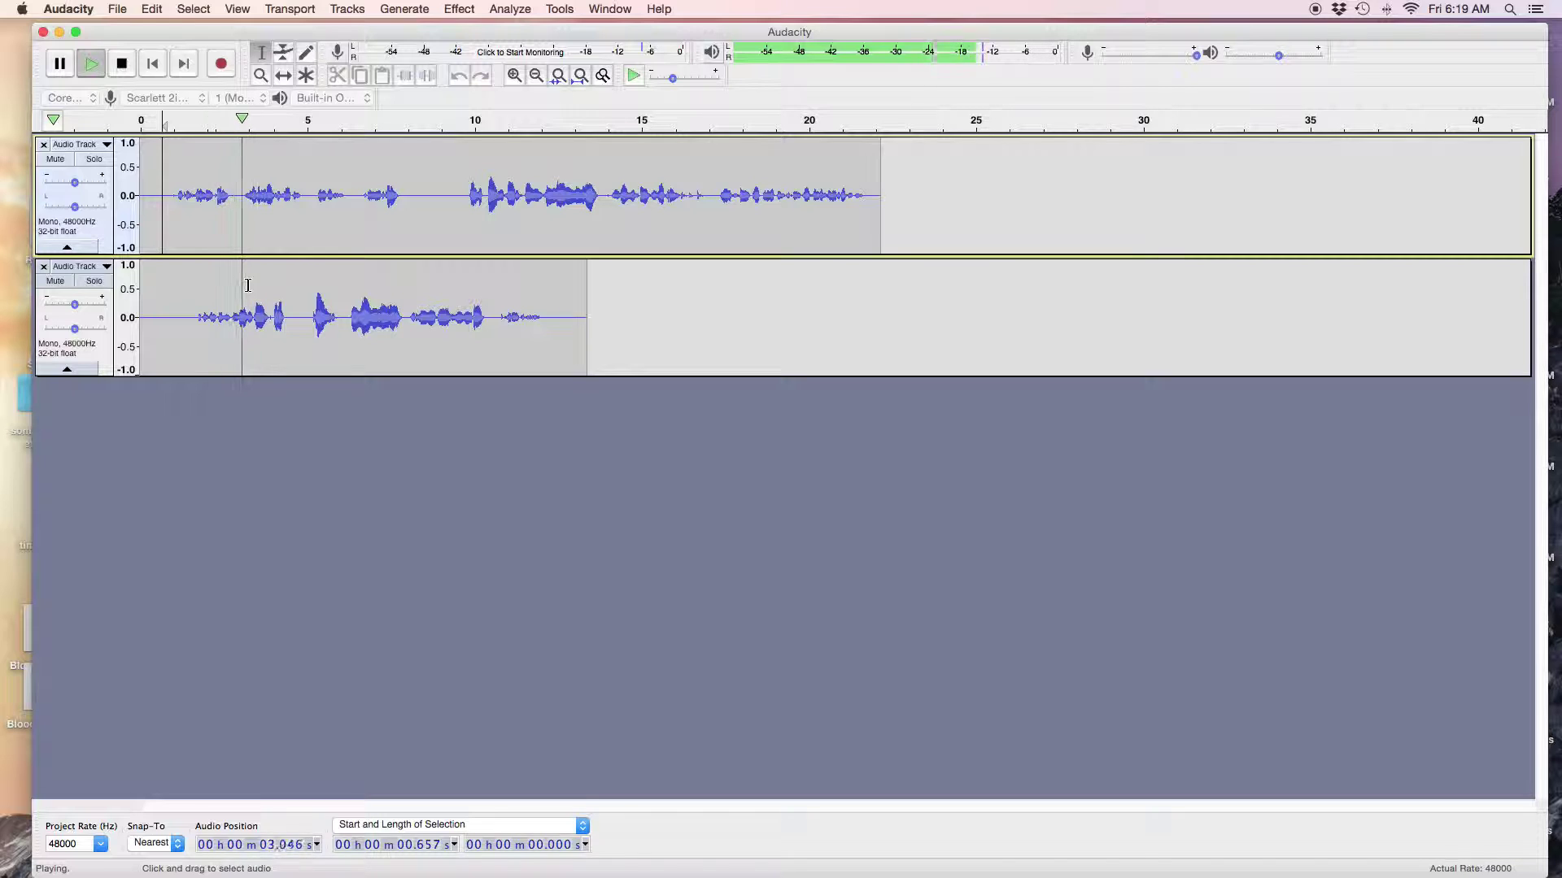
key("space")
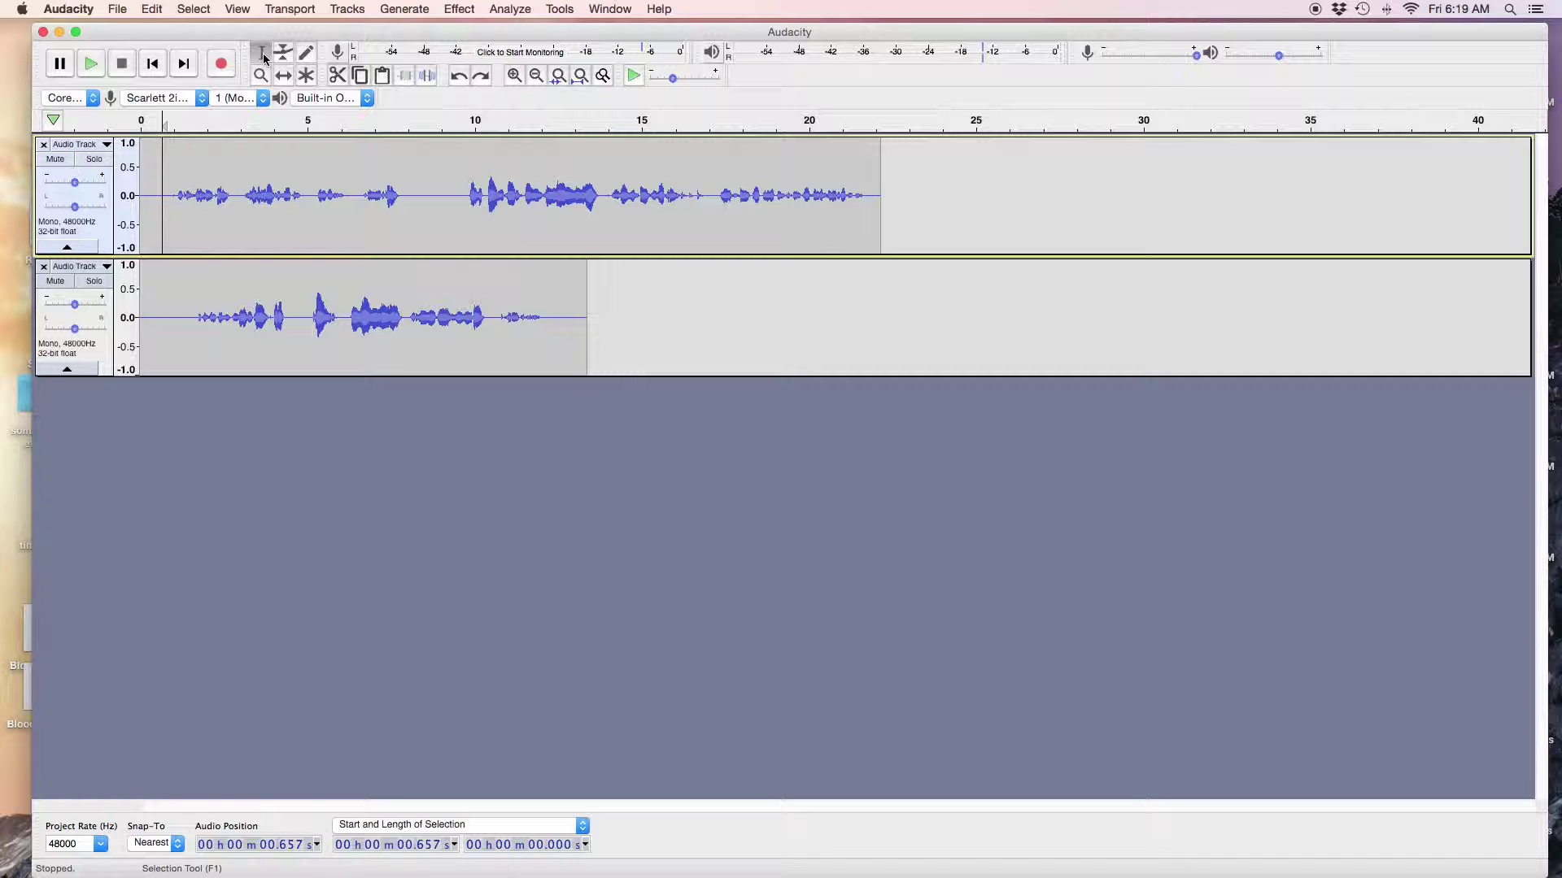
left_click(354, 234)
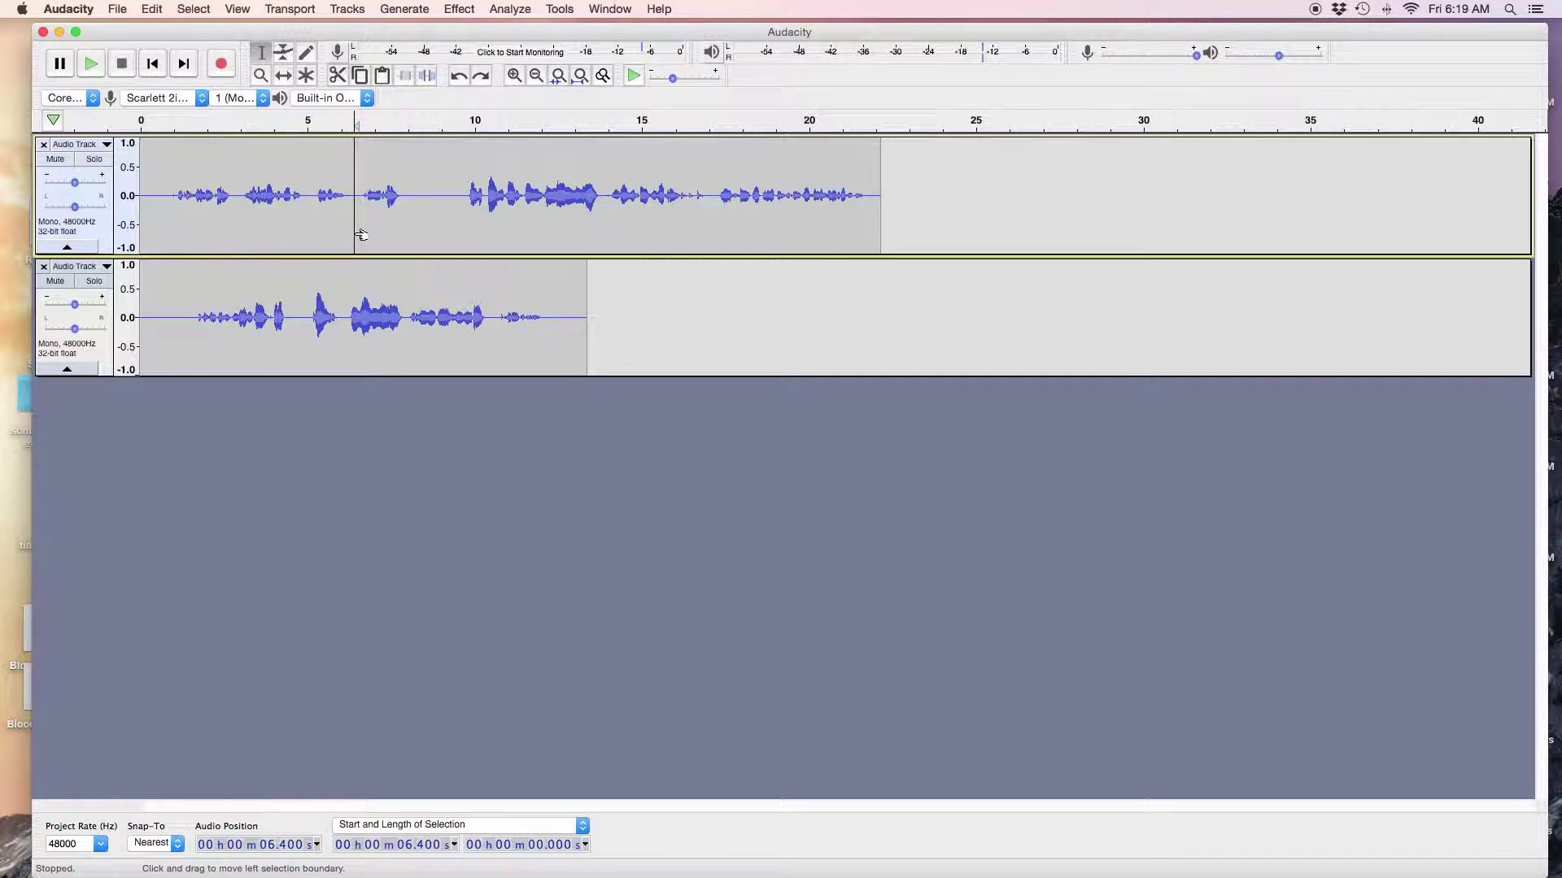
left_click_drag(370, 234, 404, 241)
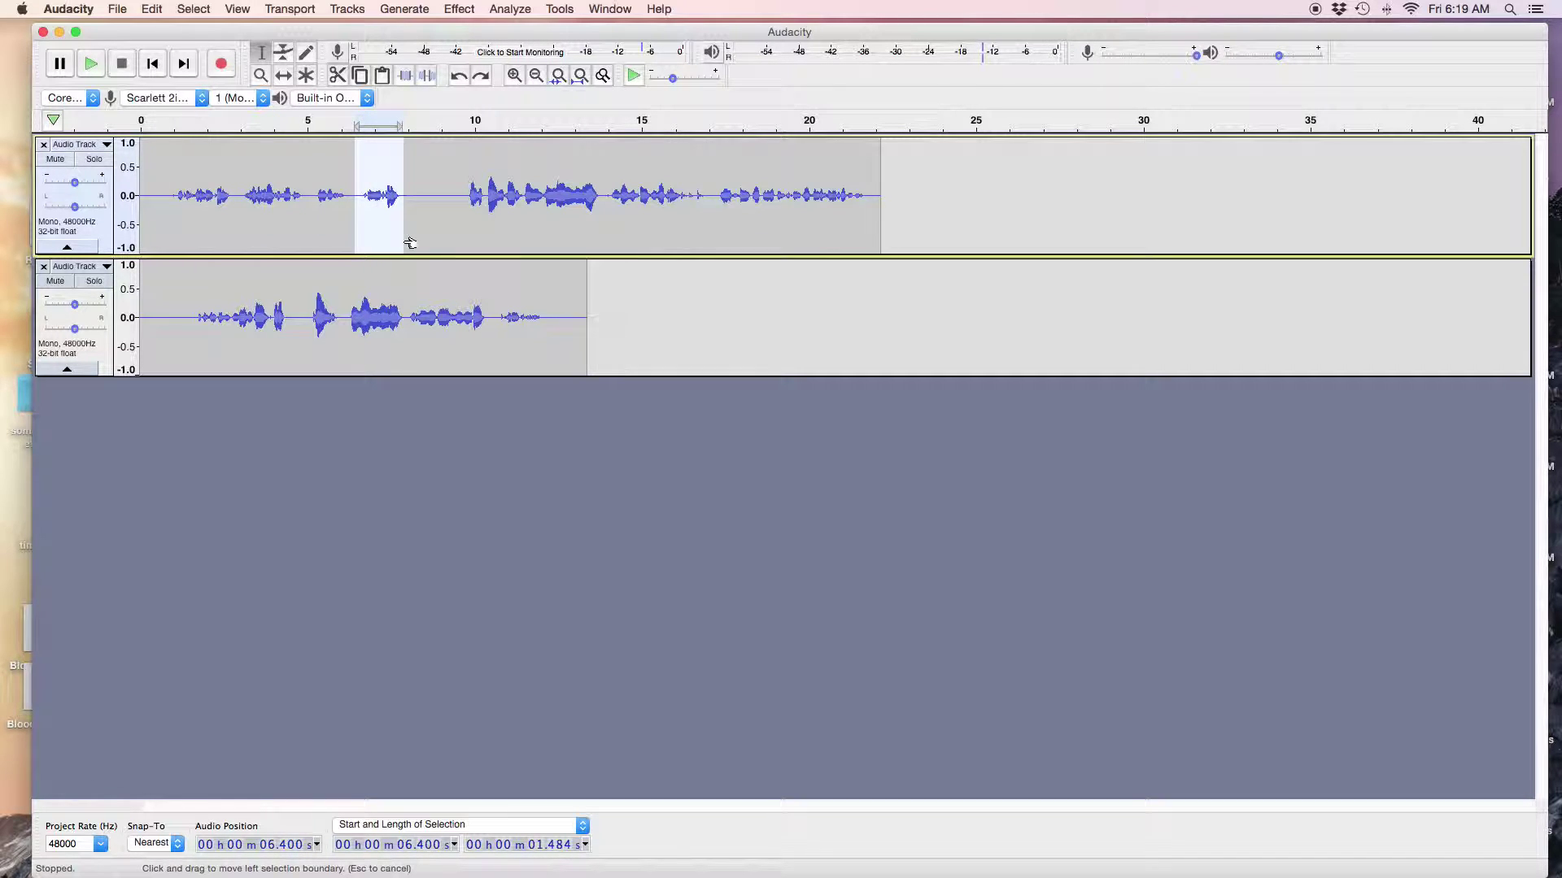
Step: Add envelope points around 6.4–7.9 s and dip the first take's volume to near silence there
left_click(282, 54)
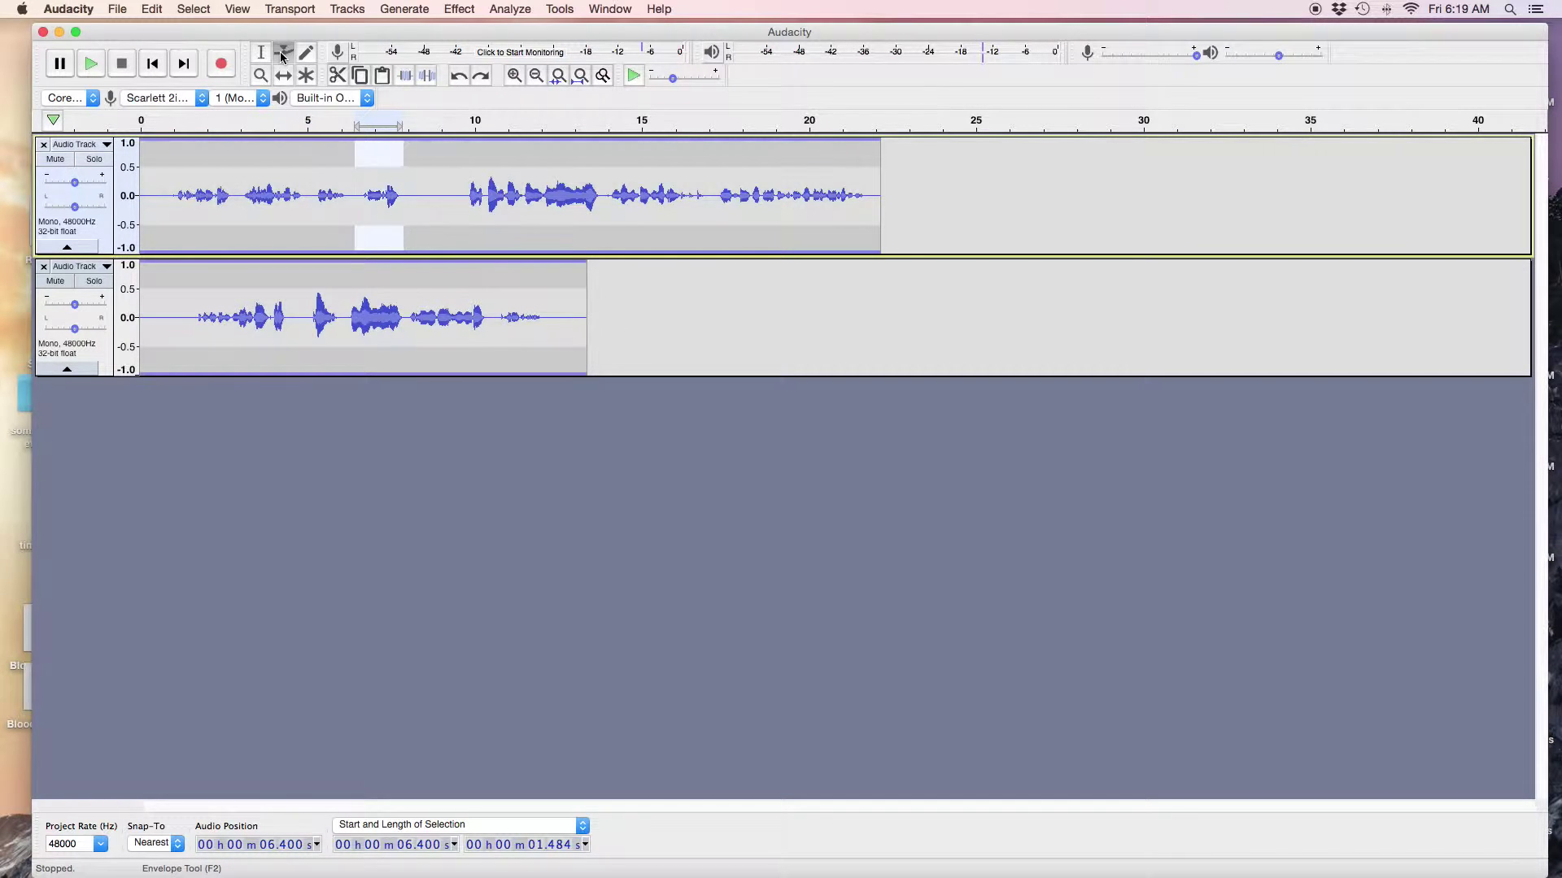
left_click(326, 159)
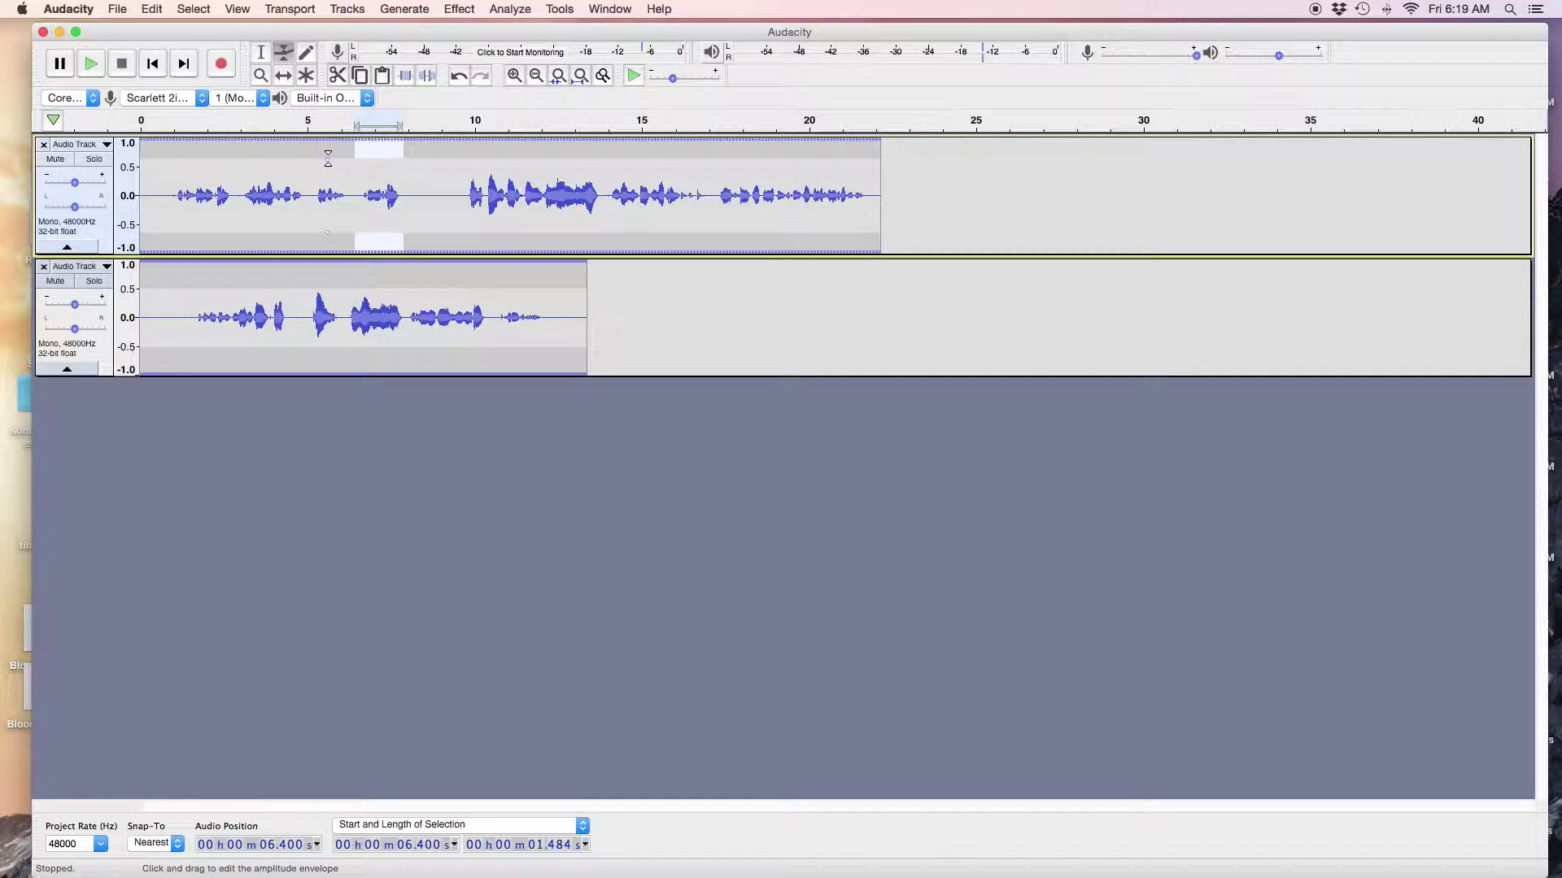
left_click_drag(328, 158, 334, 123)
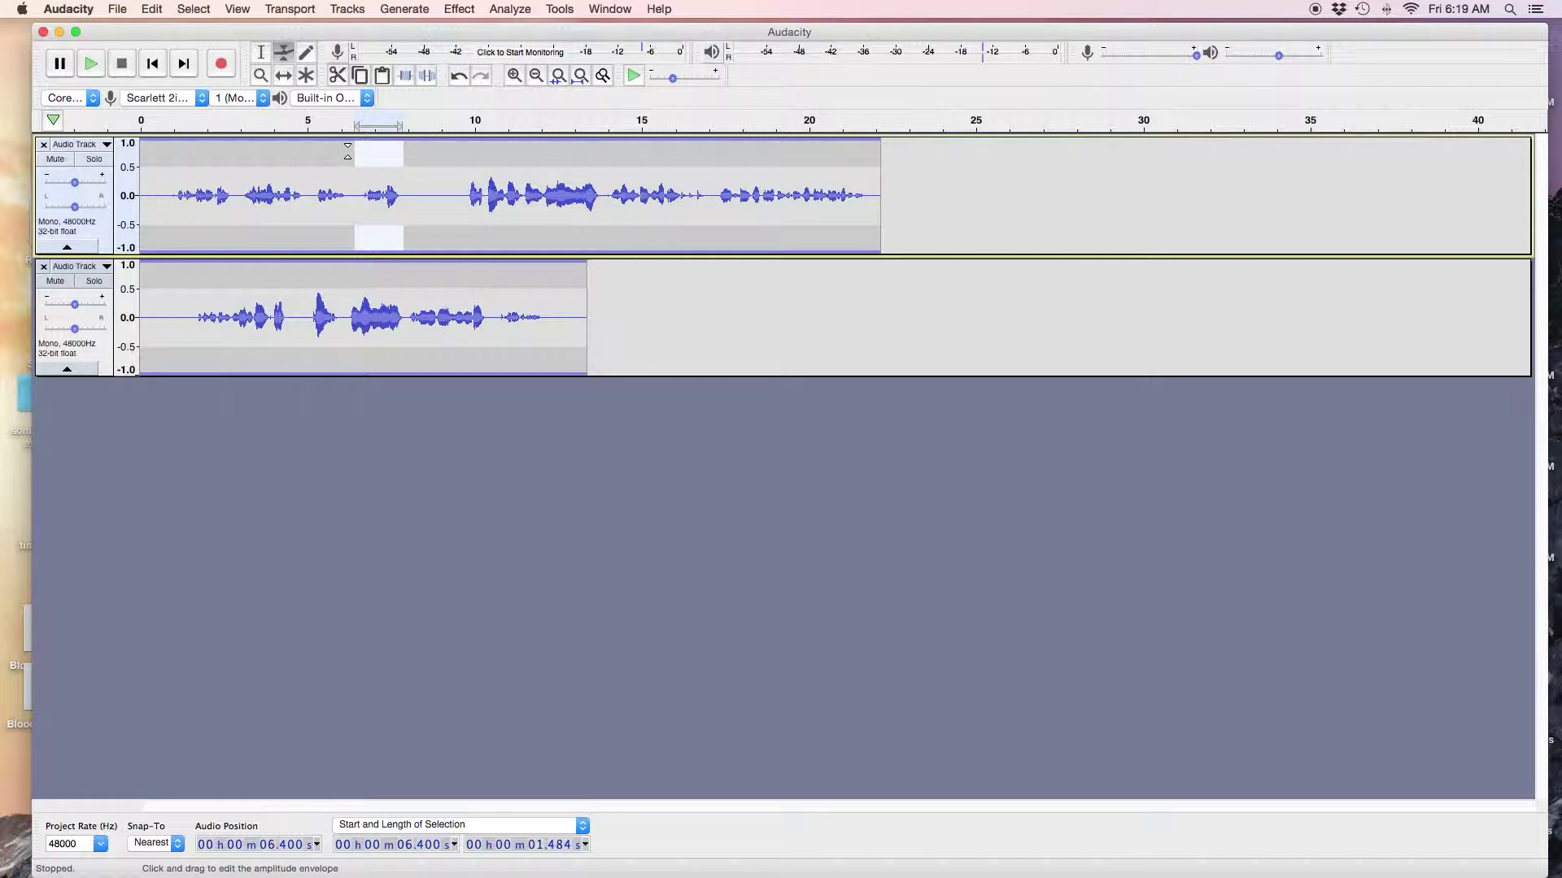
left_click(348, 165)
left_click(392, 168)
left_click_drag(392, 168, 396, 185)
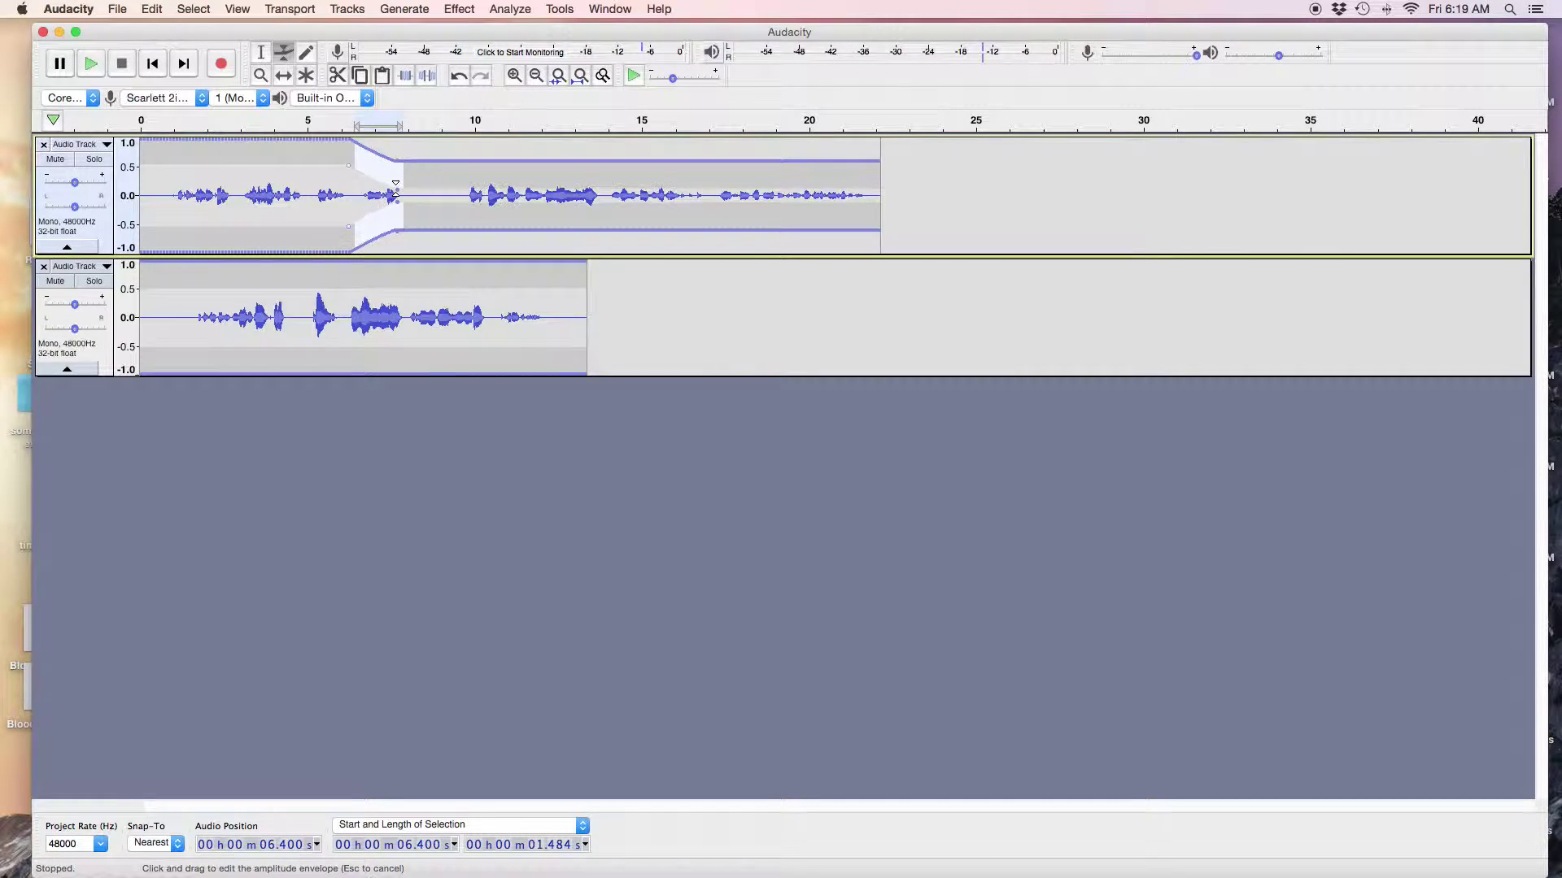
left_click_drag(395, 193, 359, 151)
Step: With the Time Shift Tool, slide the second take's clip right to start near 21 s
left_click(394, 160)
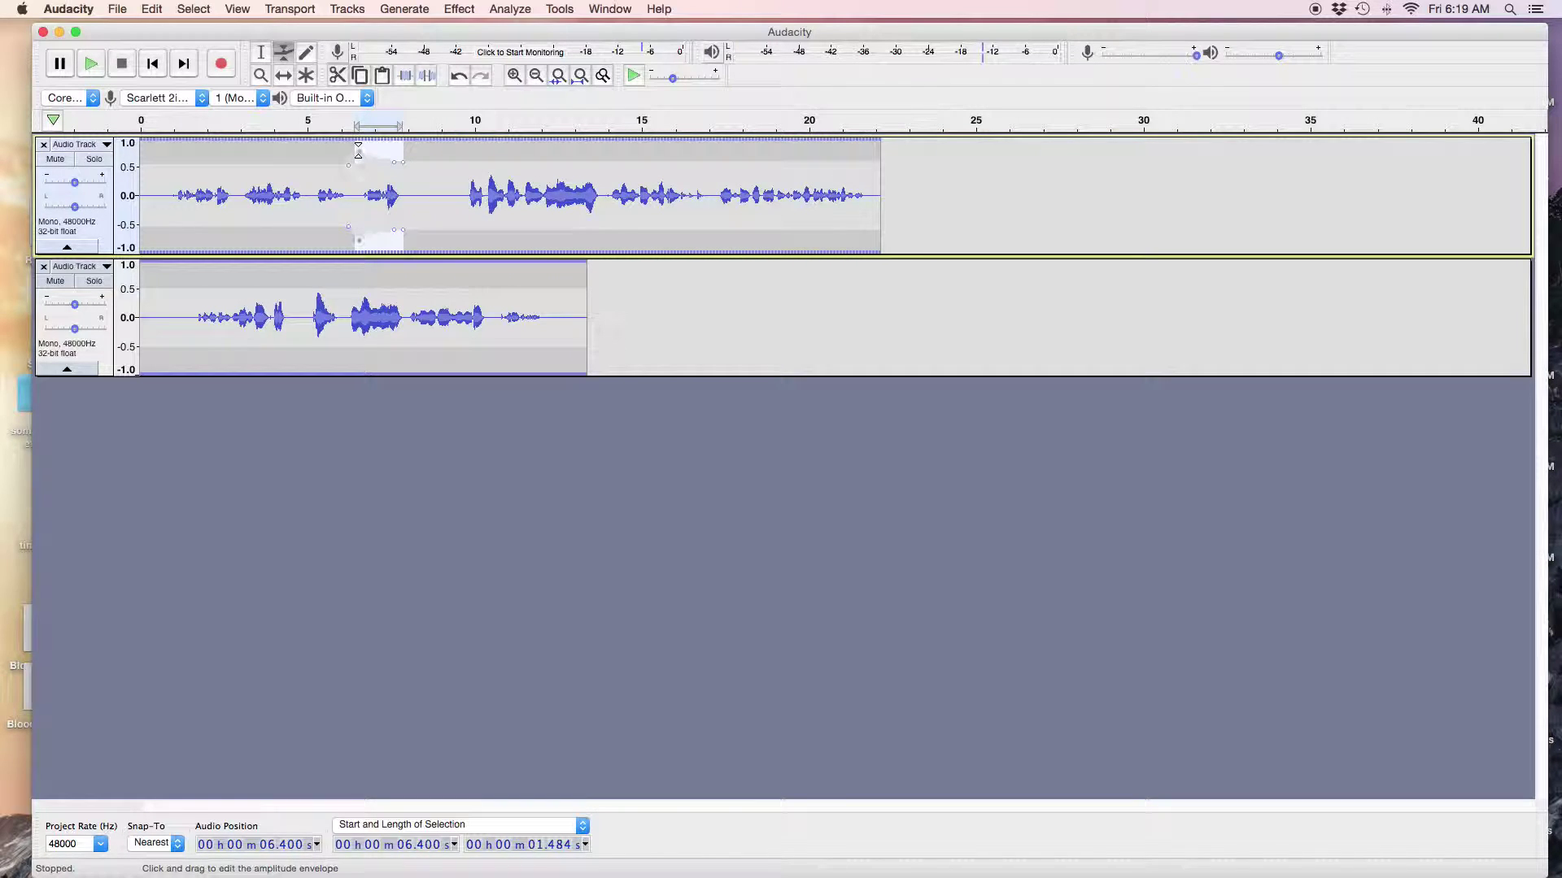
left_click(282, 75)
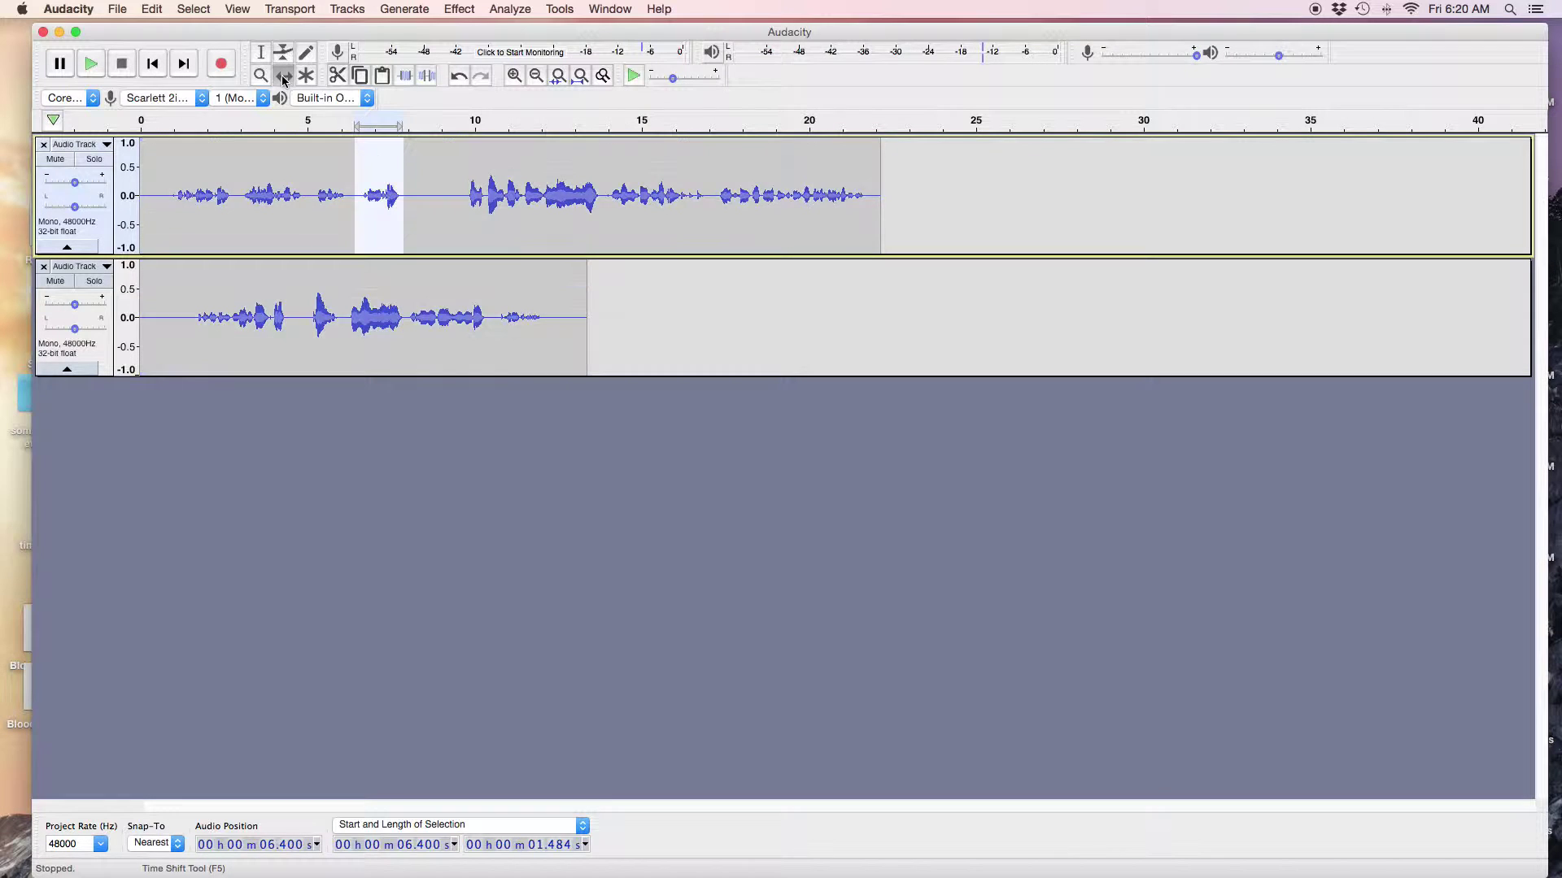
left_click(305, 314)
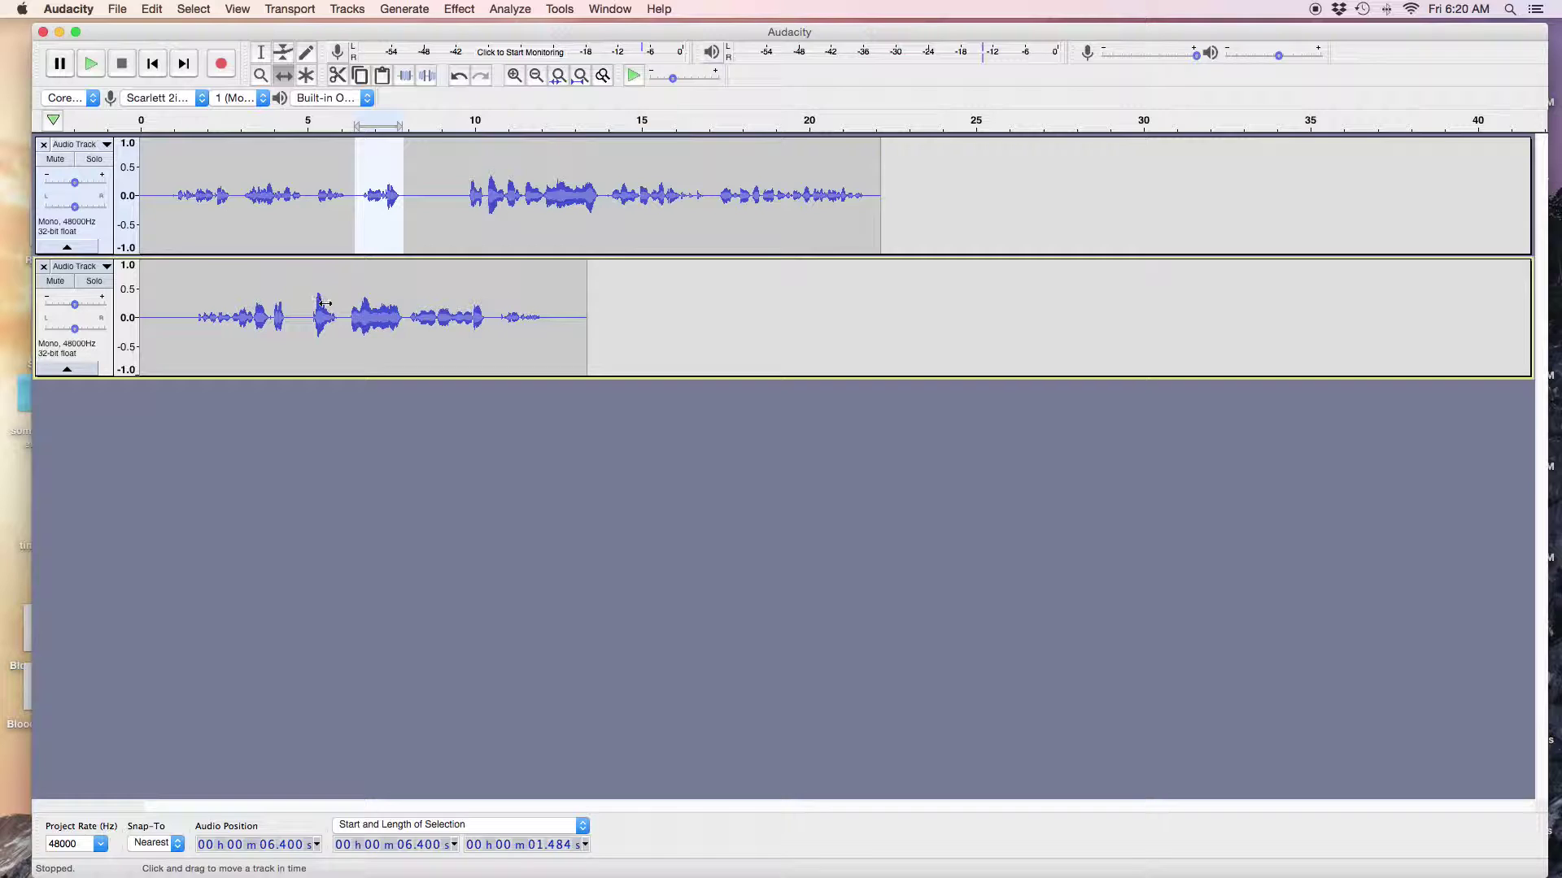
left_click_drag(325, 303, 1045, 342)
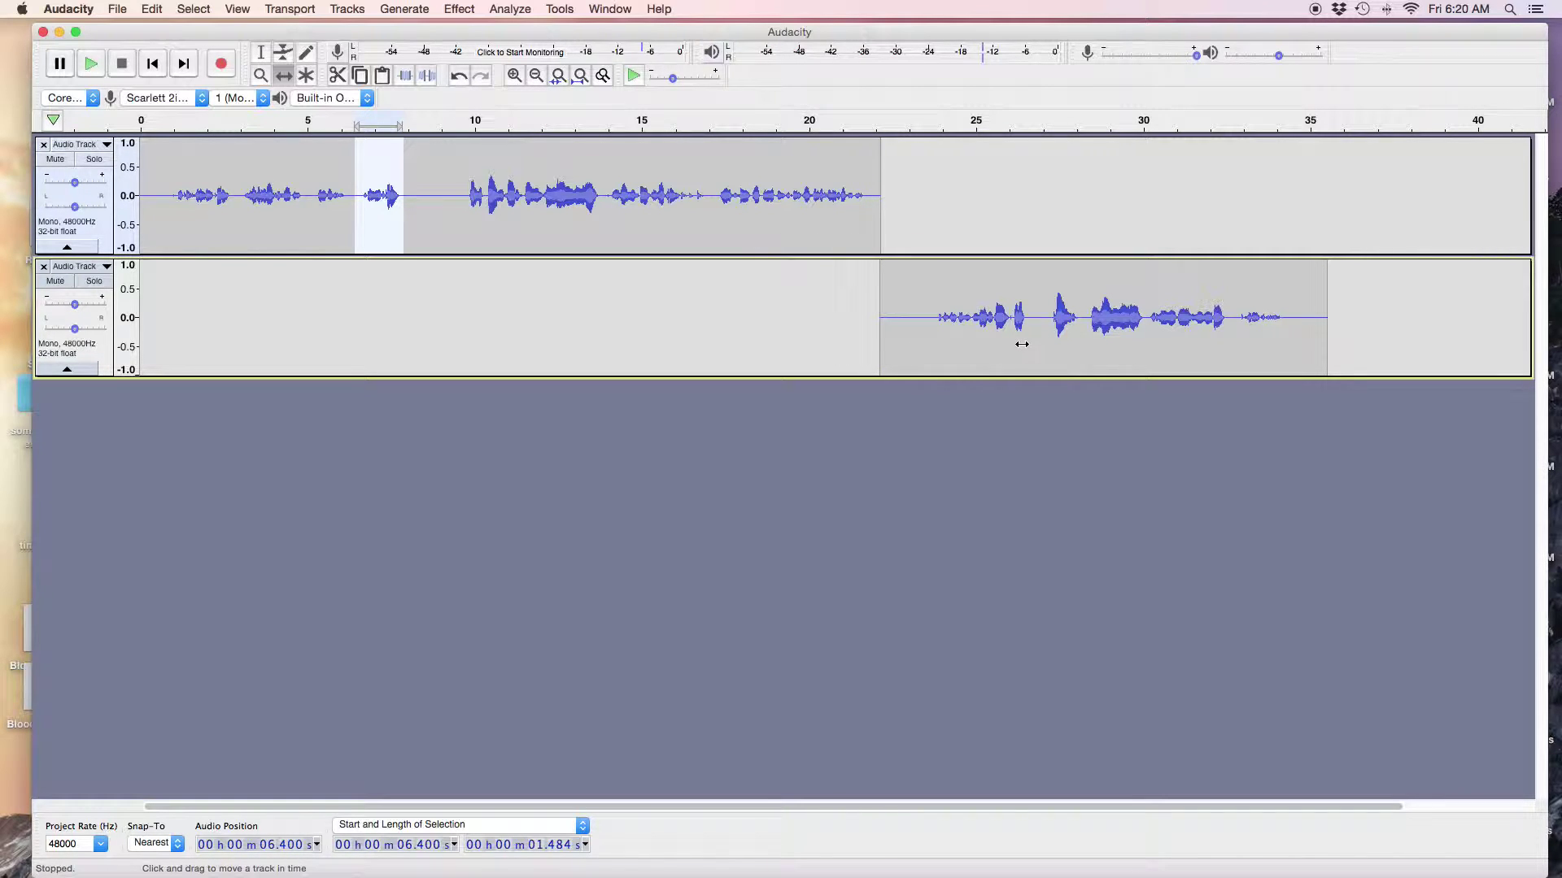
left_click_drag(1044, 354, 1012, 345)
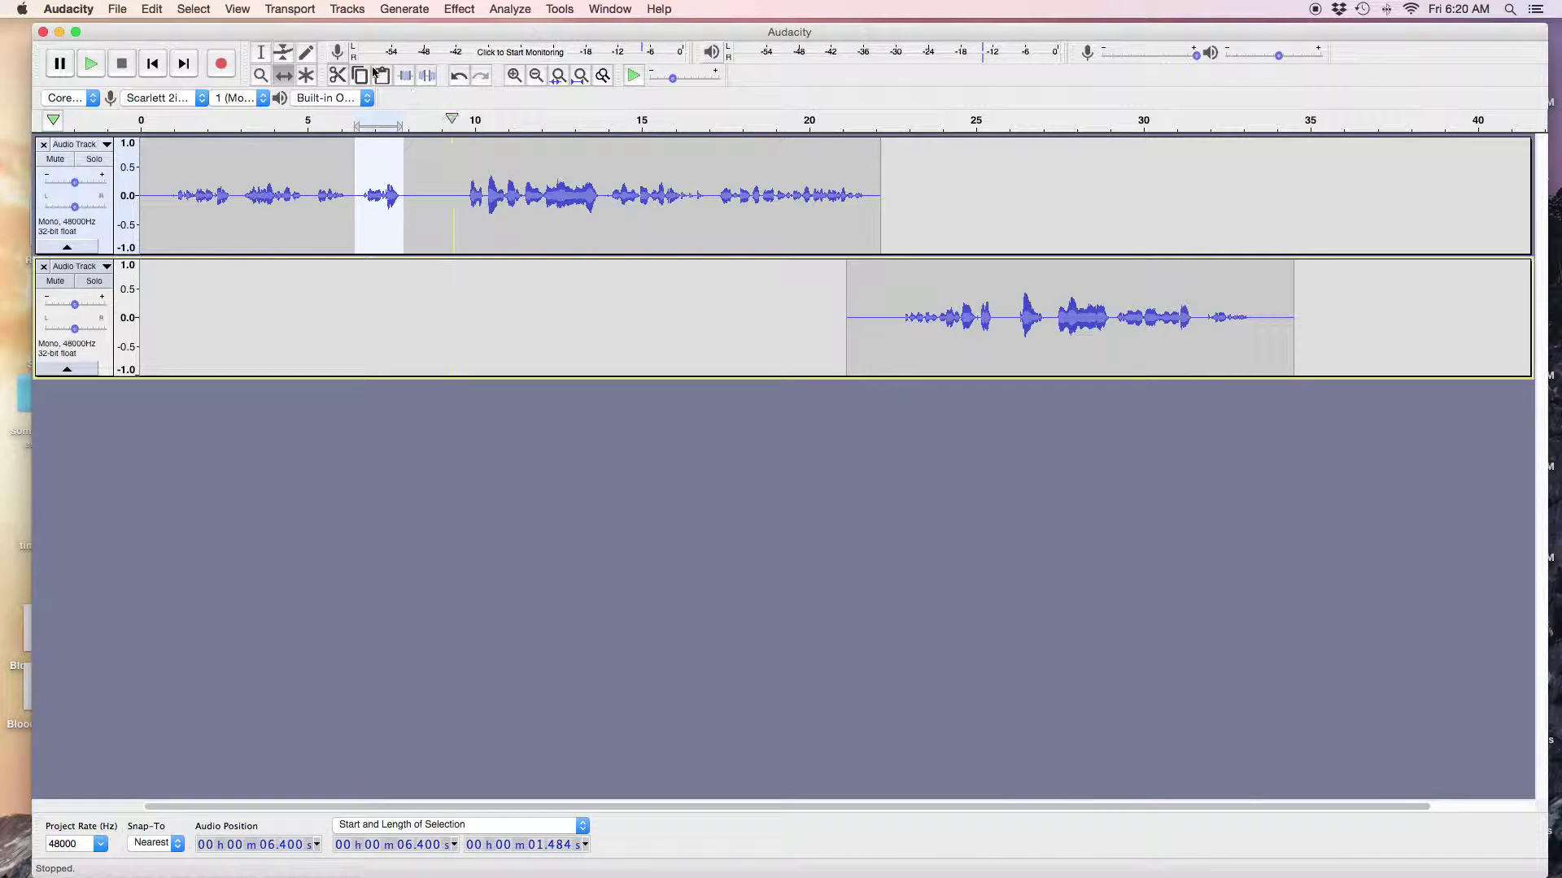
Step: Play the first take from about 17.1 s and 15.2 s to locate its unwanted tail
left_click(257, 54)
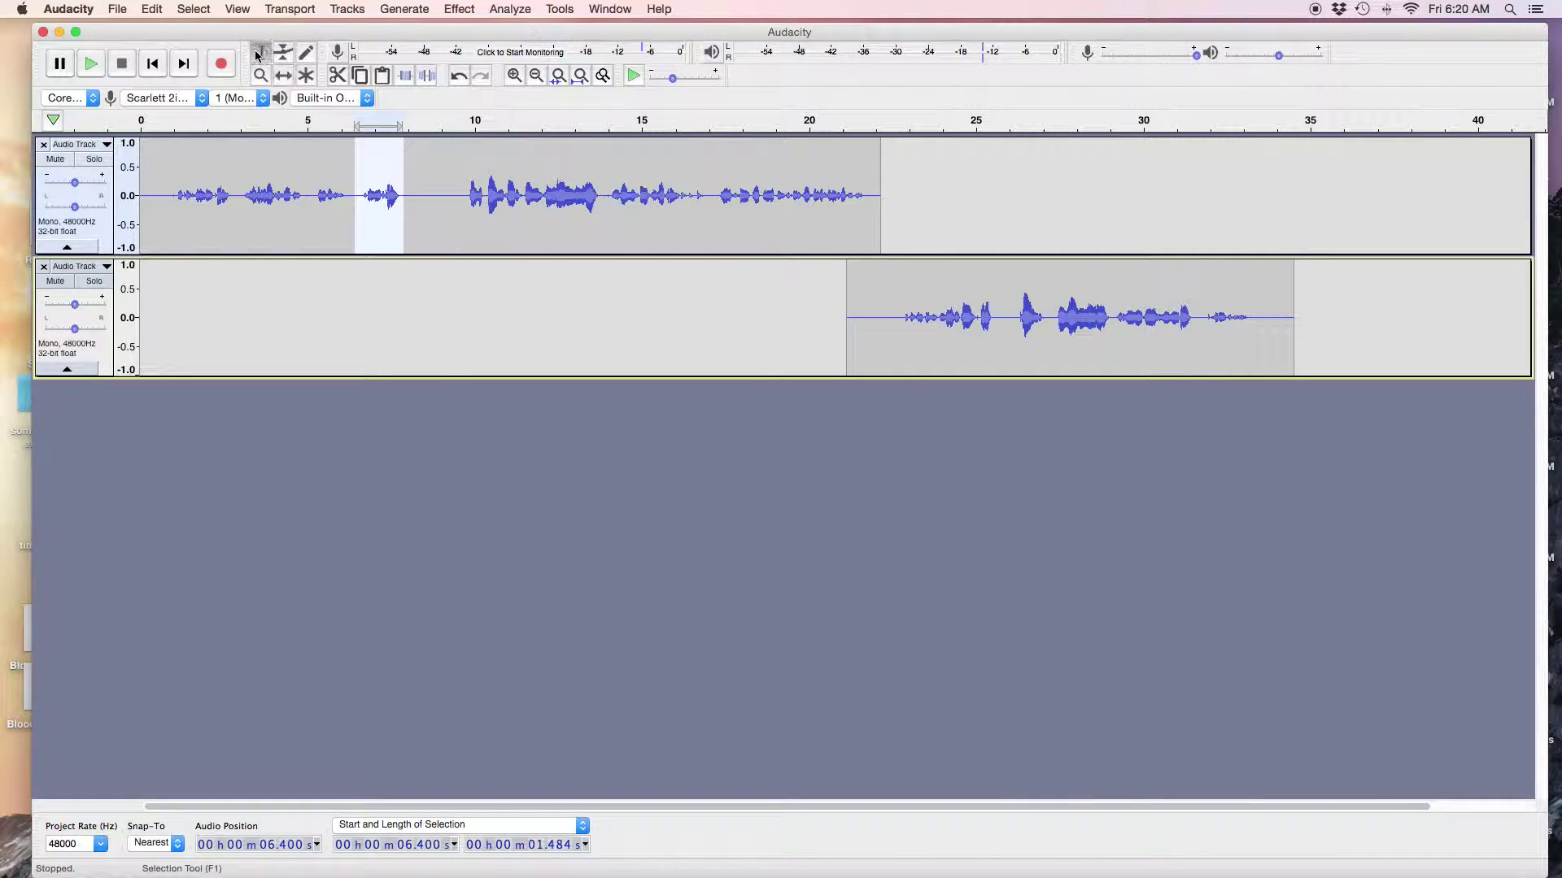
left_click(713, 212)
key("space")
left_click(648, 233)
key("space")
scroll(681, 230, "up", 4)
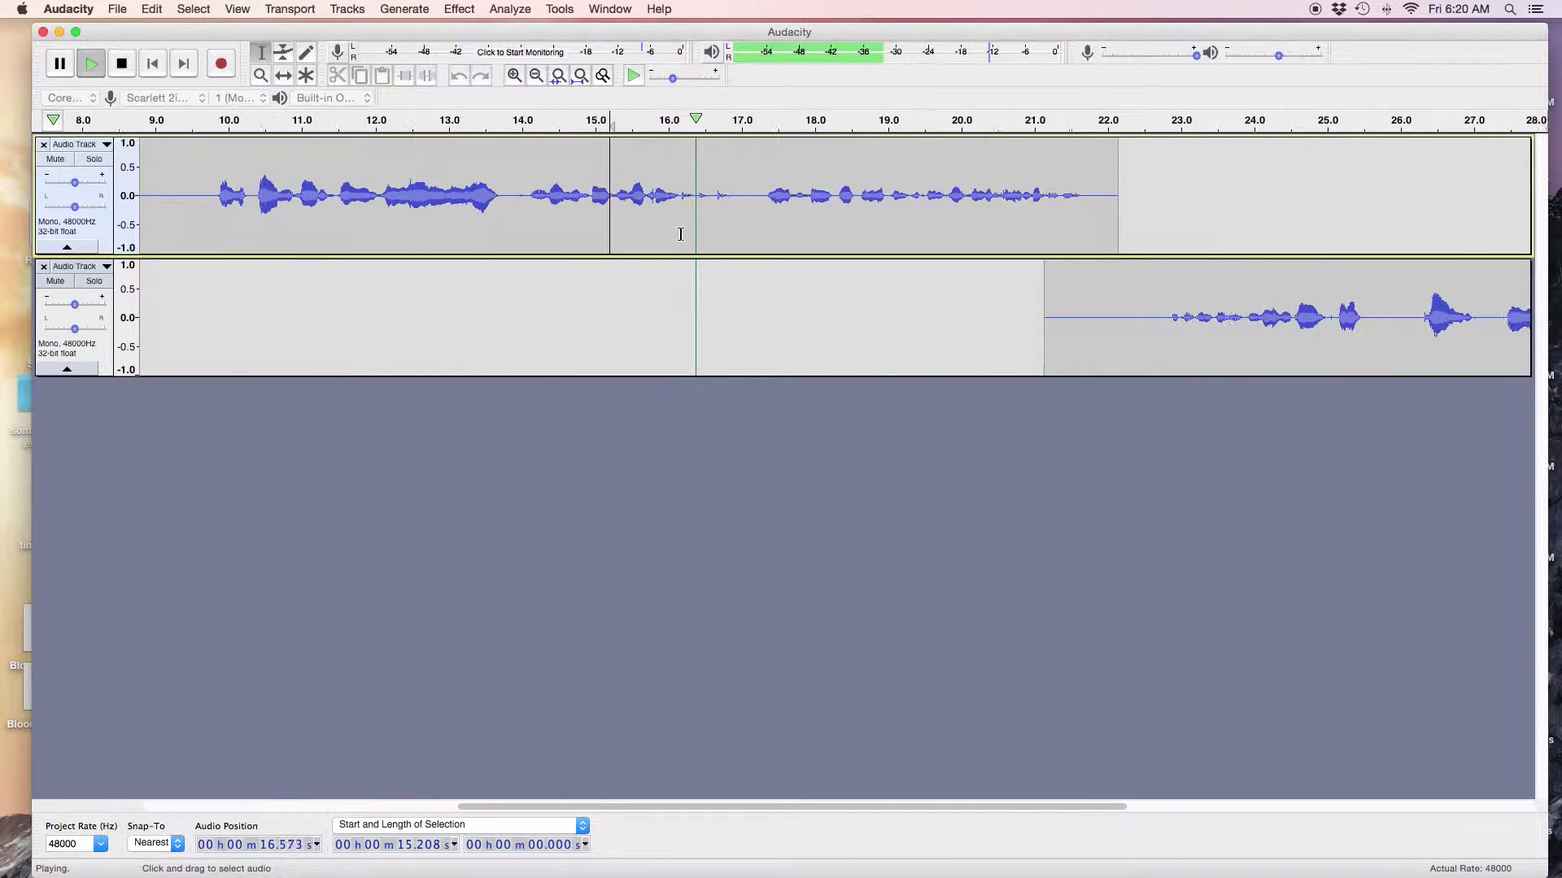
key("space")
Step: Delete the first take's tail after 16.163 s and replay from 15.445 s to check
left_click(680, 217)
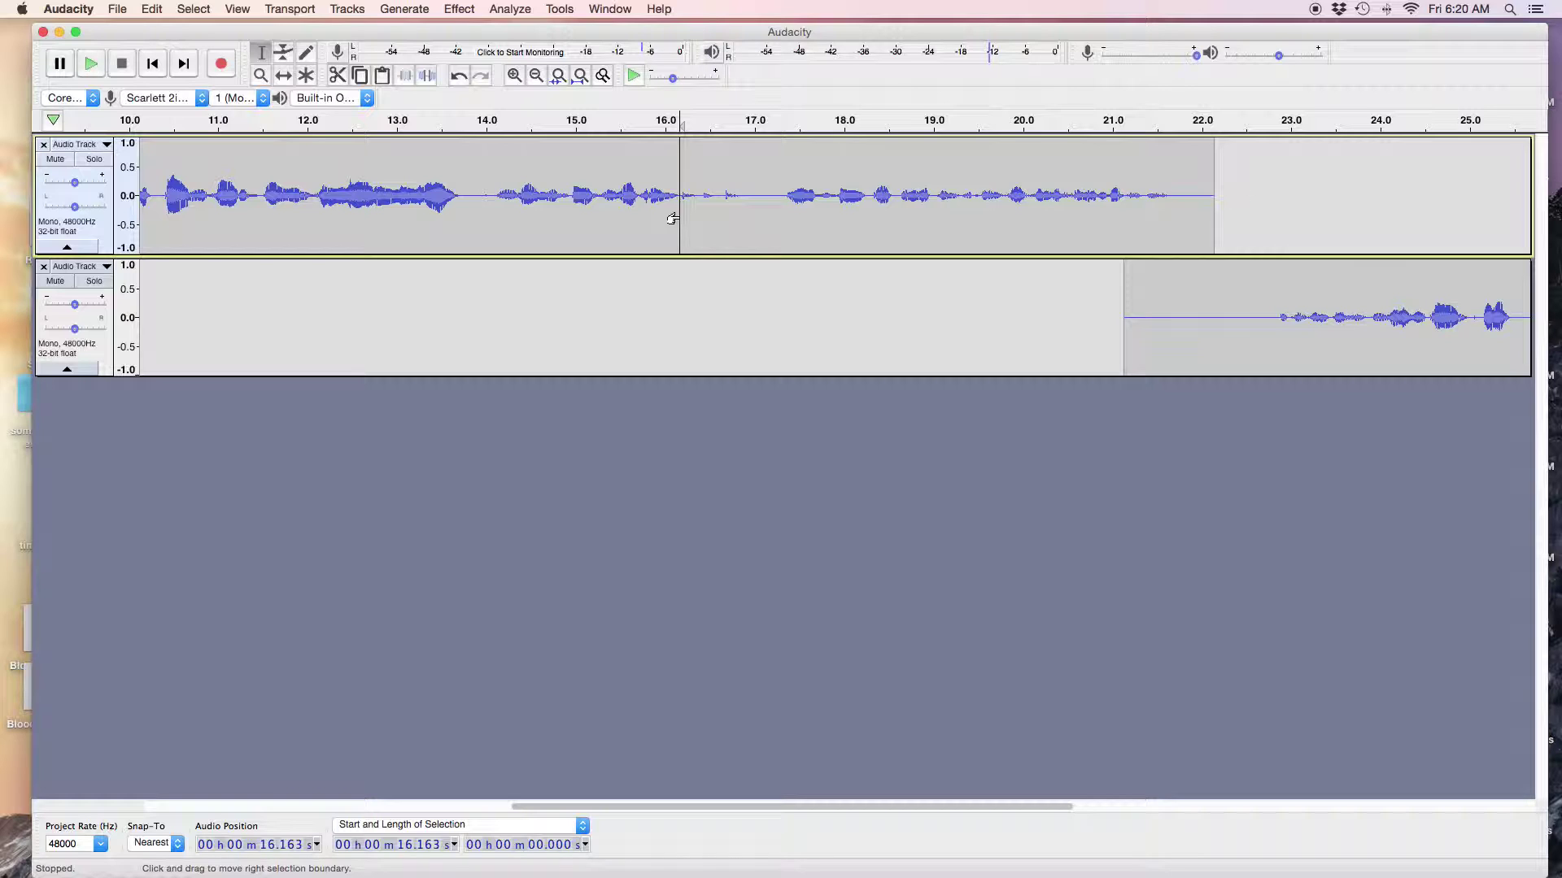
key("shift+j")
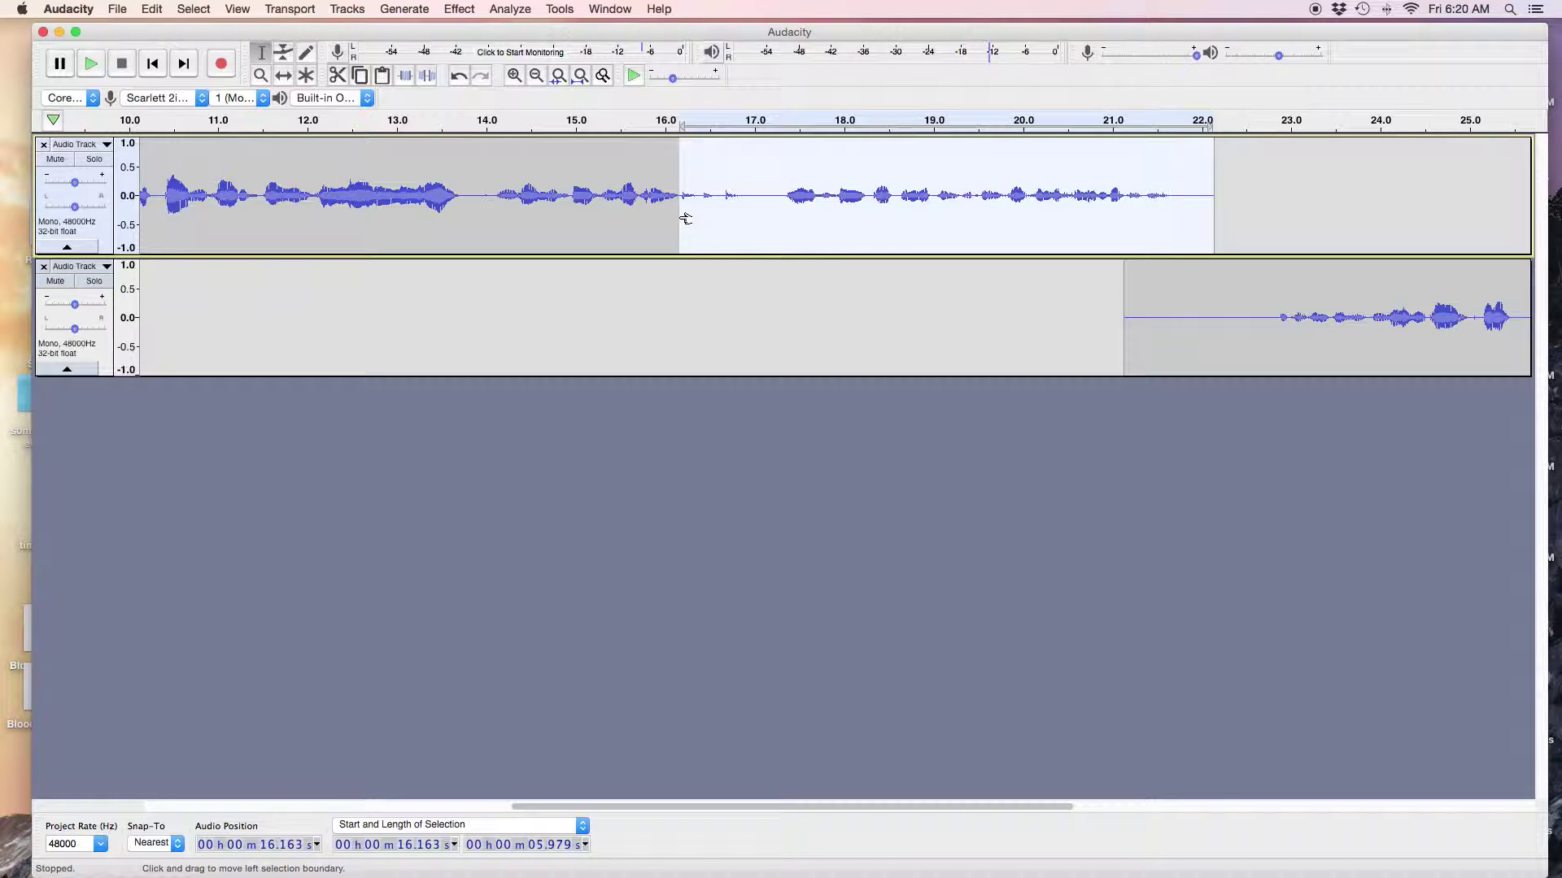
key("Delete")
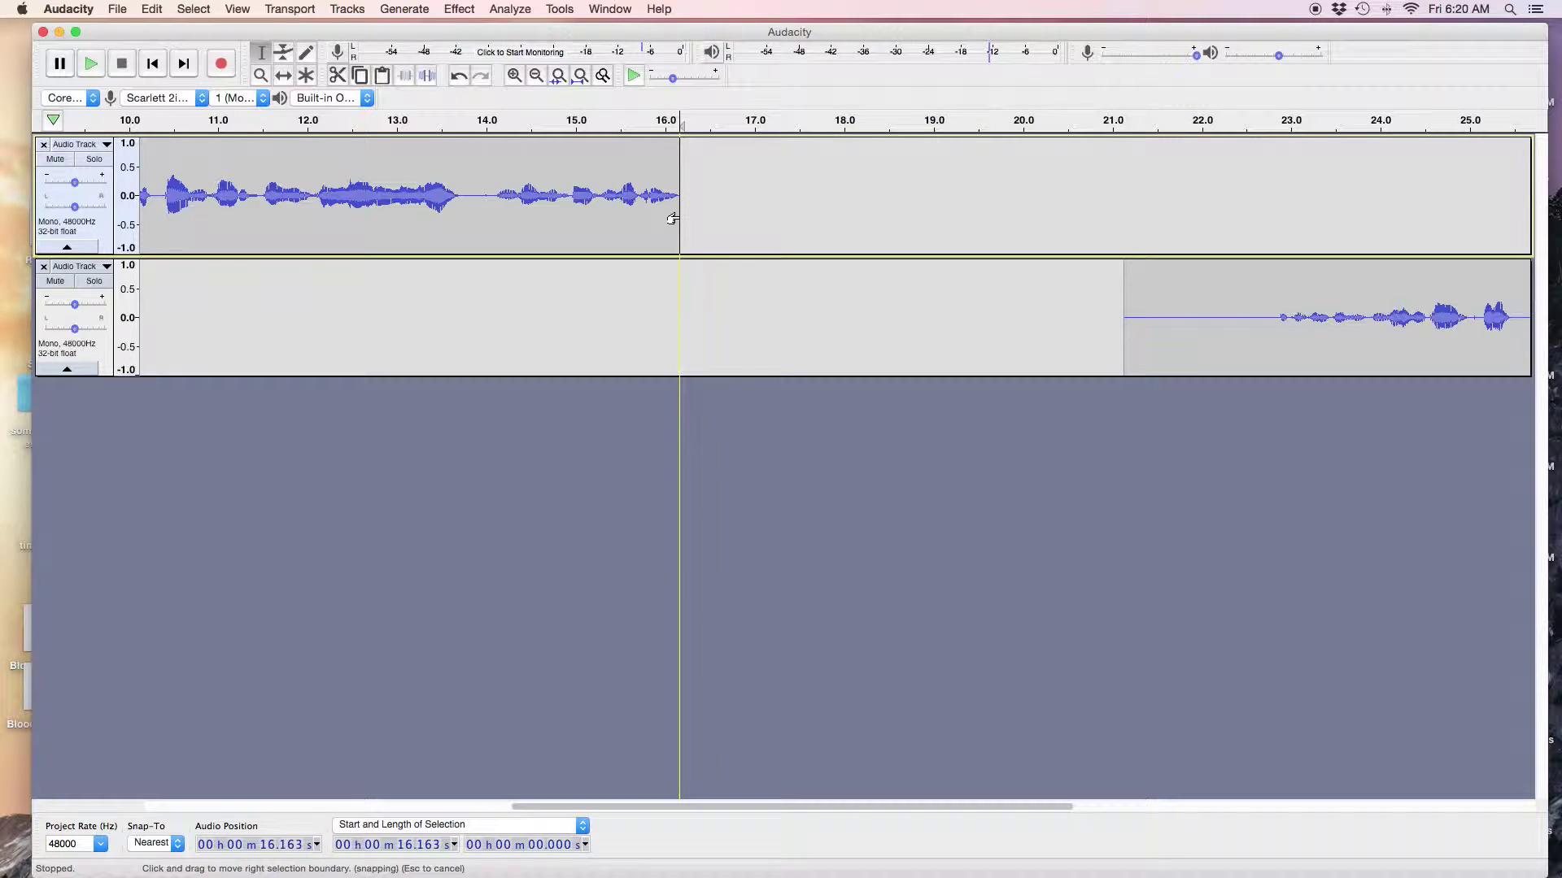
left_click(616, 230)
key("space")
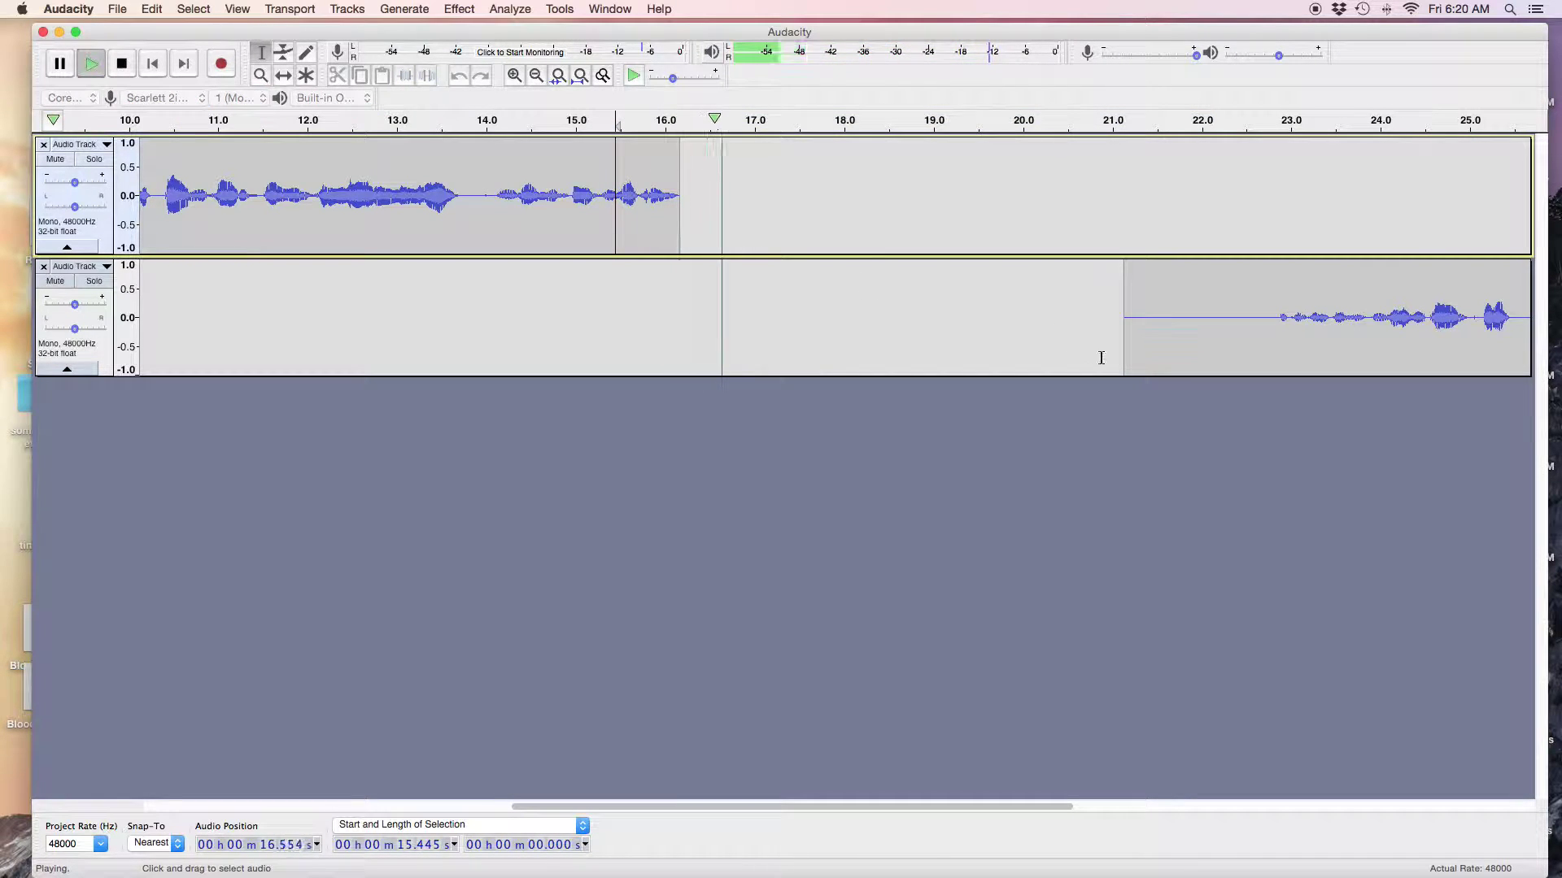
key("space")
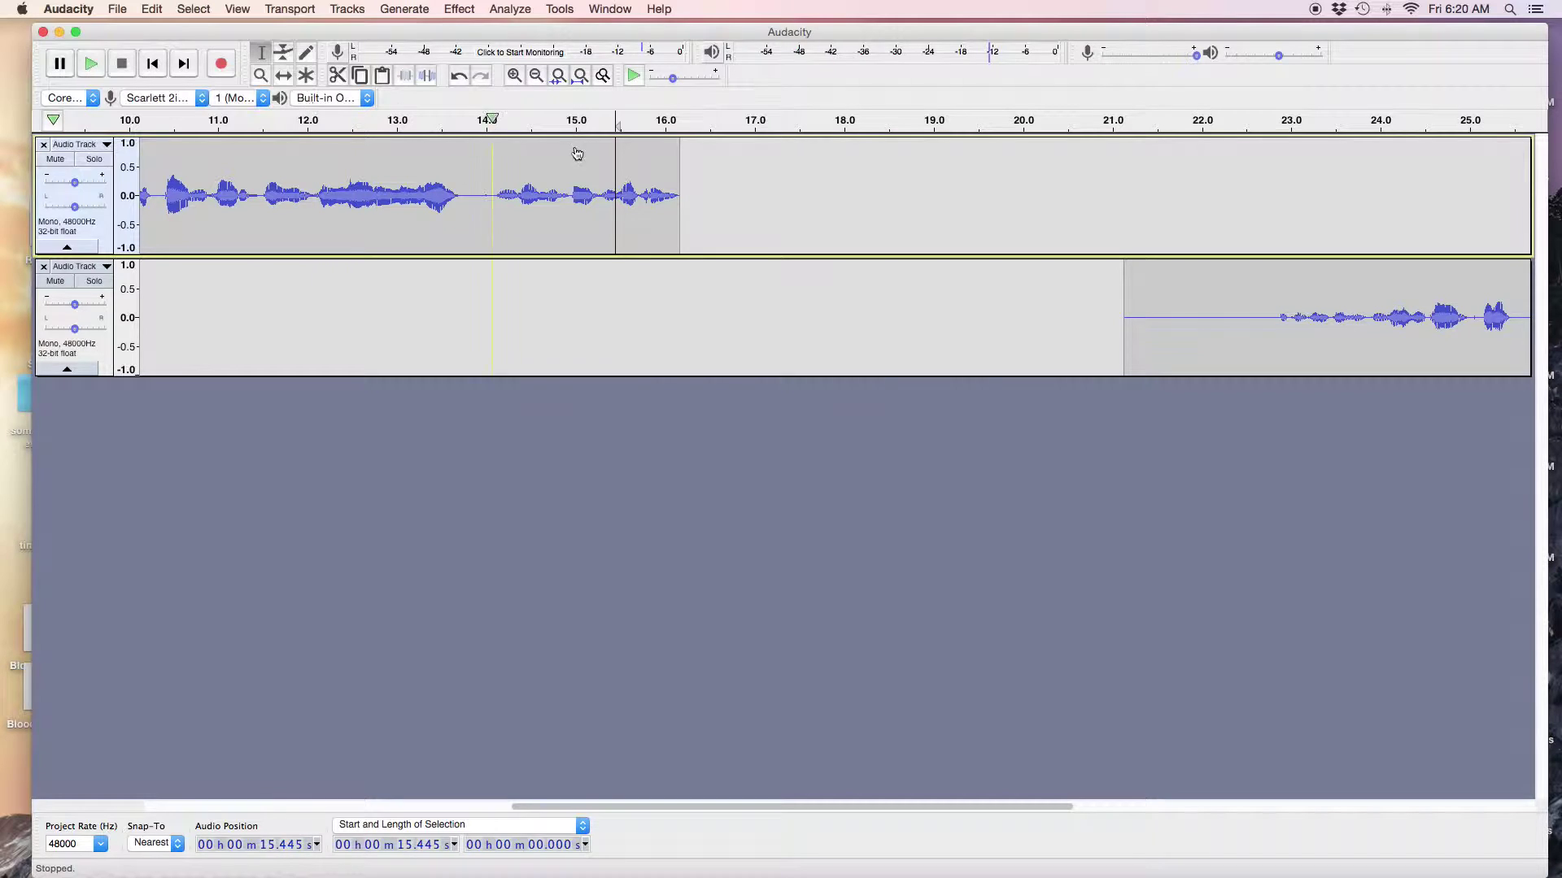
Step: Delete the second take's quiet lead-in from about 21.09 s to 25.92 s
left_click(1273, 341)
key("space")
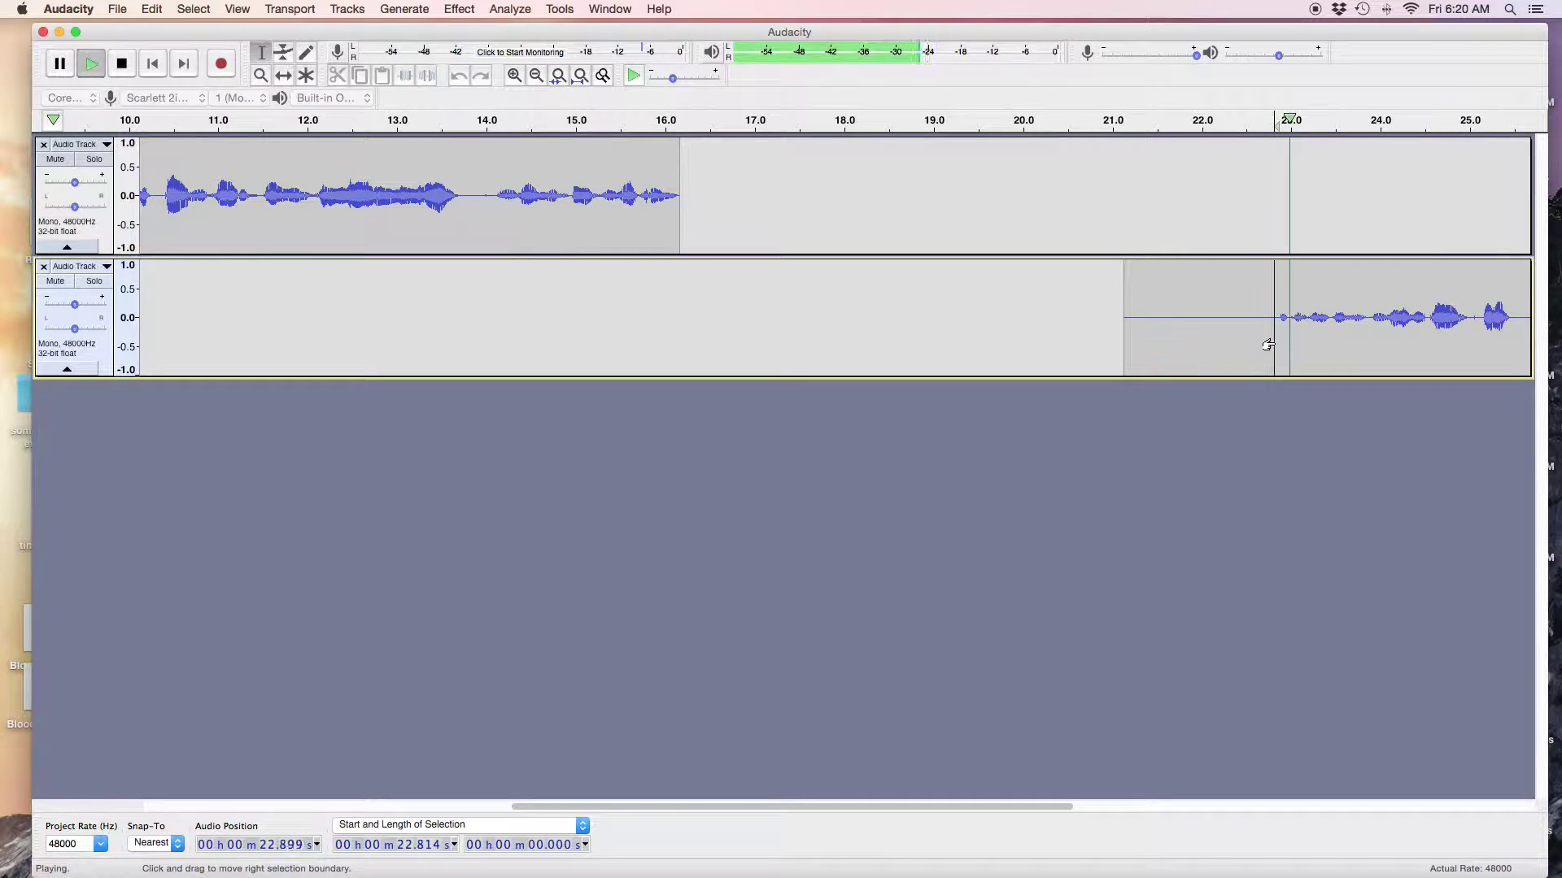
scroll(1249, 366, "down", 5)
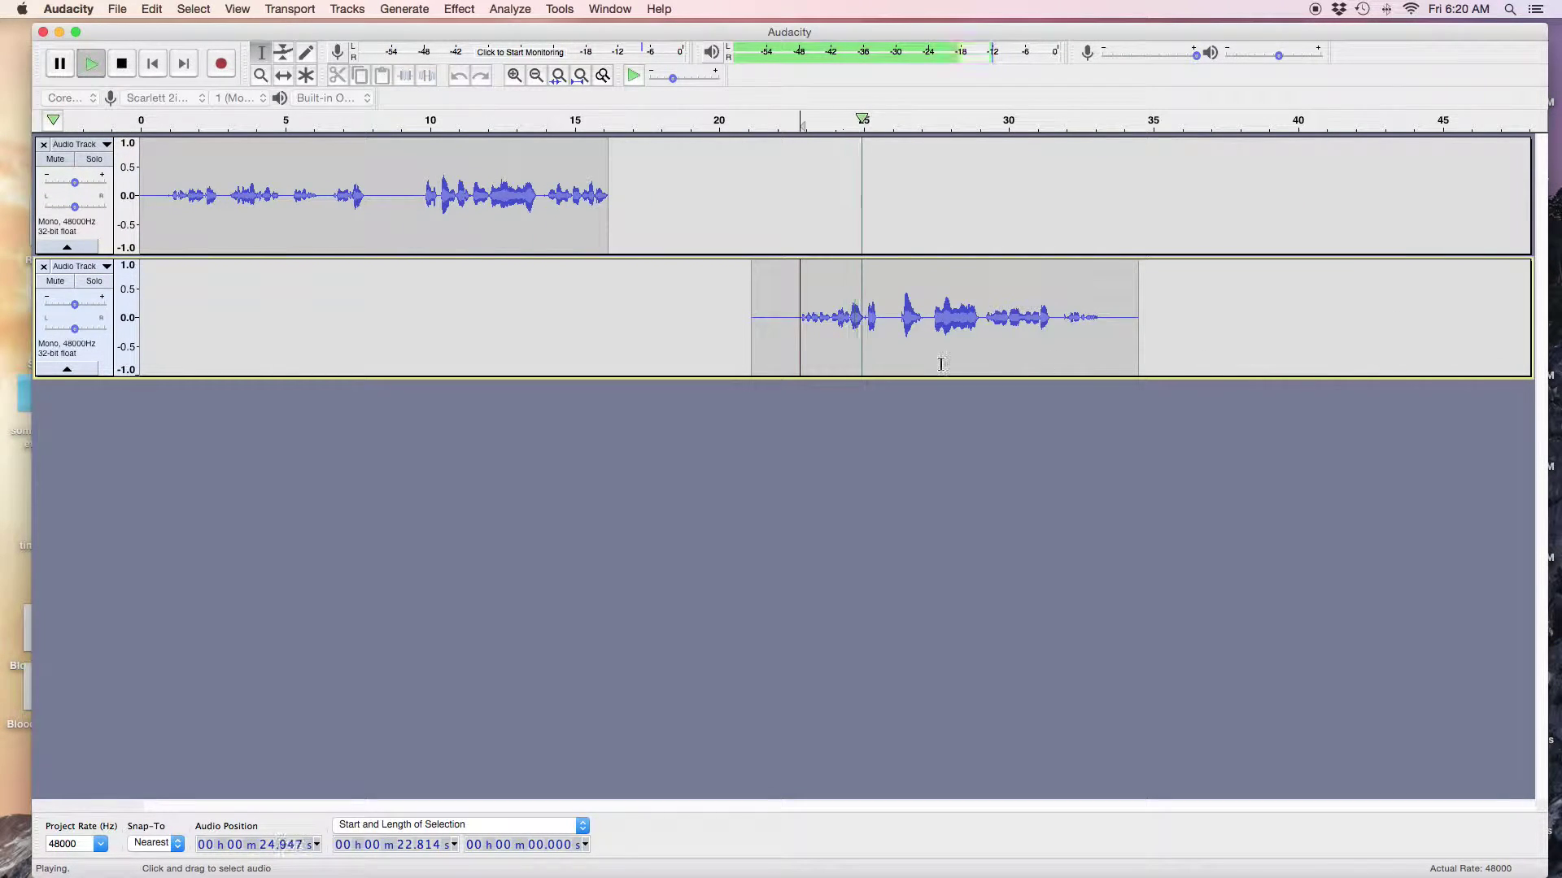
left_click(890, 335)
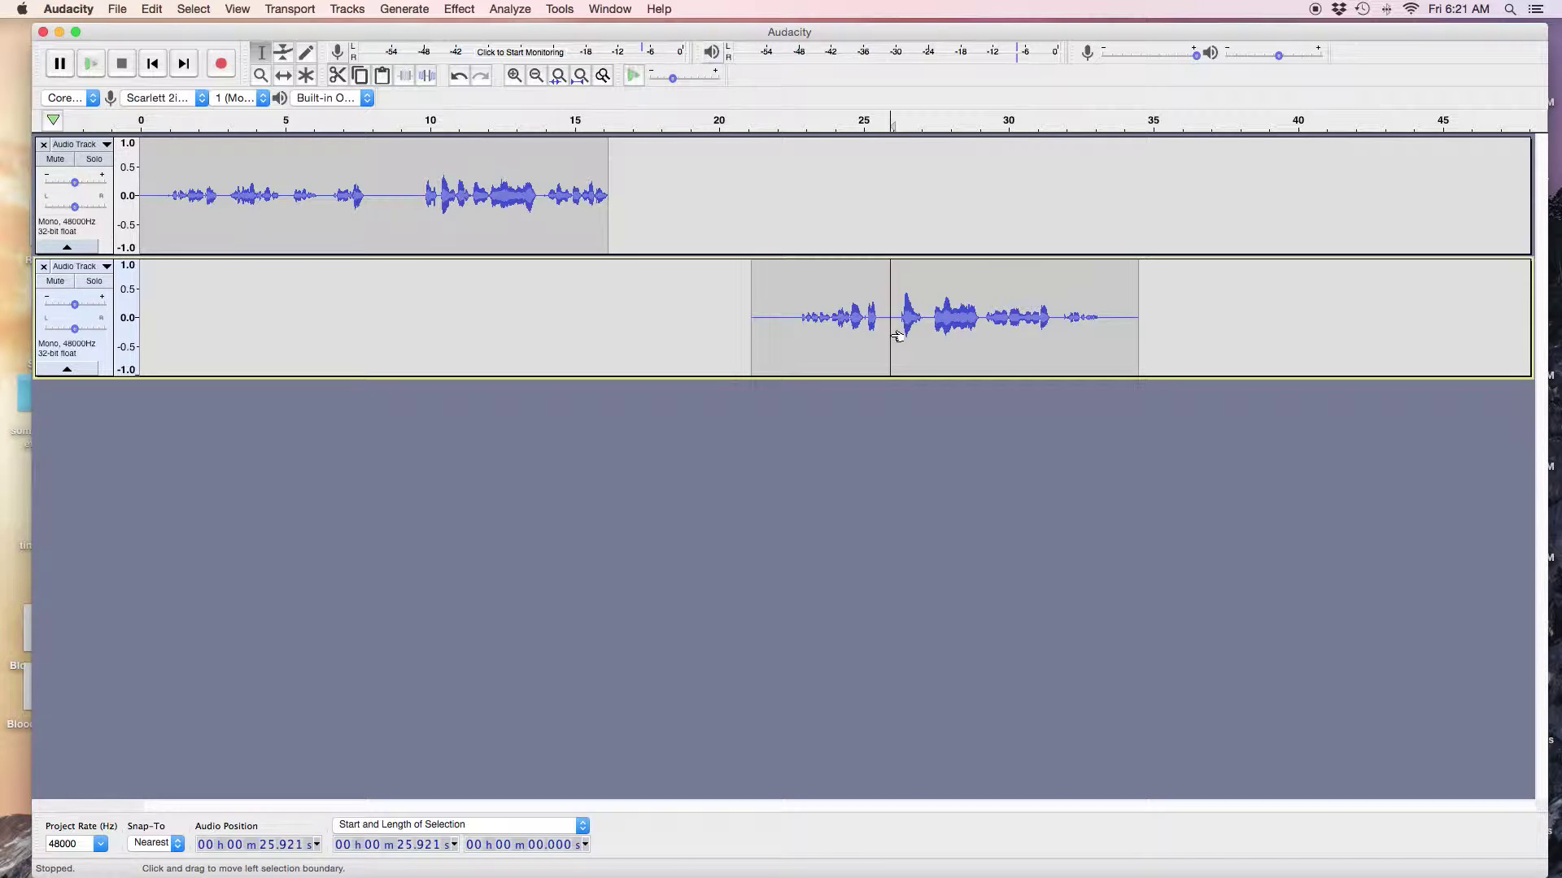
left_click_drag(895, 336, 756, 346)
key("BackSpace")
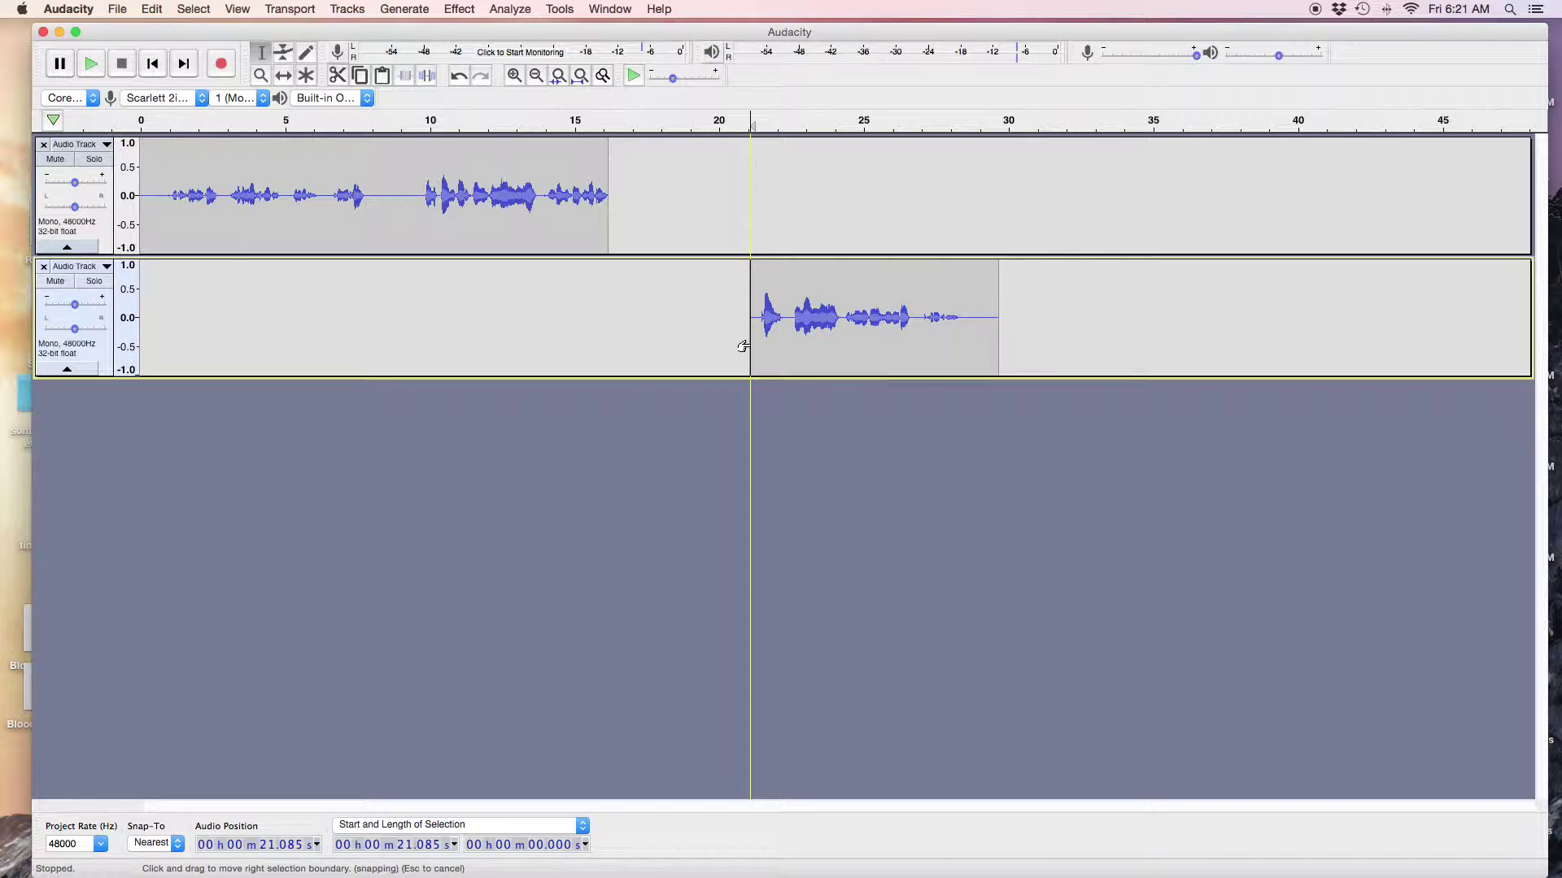
Step: Slide the second take left to start at about 16.2 s, where the first ends, and play the join
left_click(285, 77)
left_click_drag(870, 343, 728, 333)
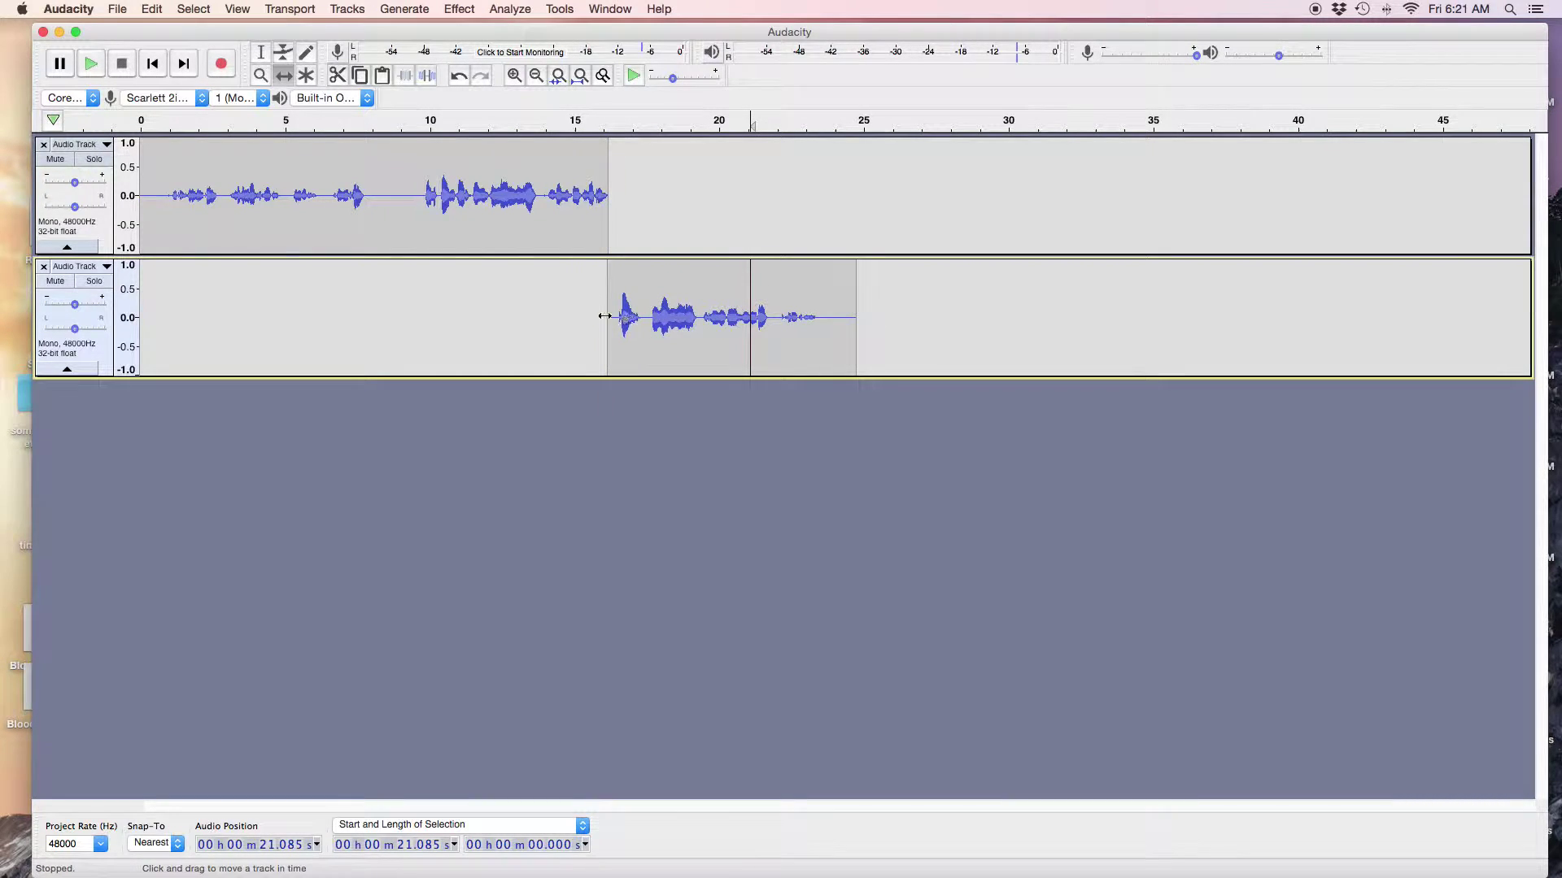
left_click(566, 121)
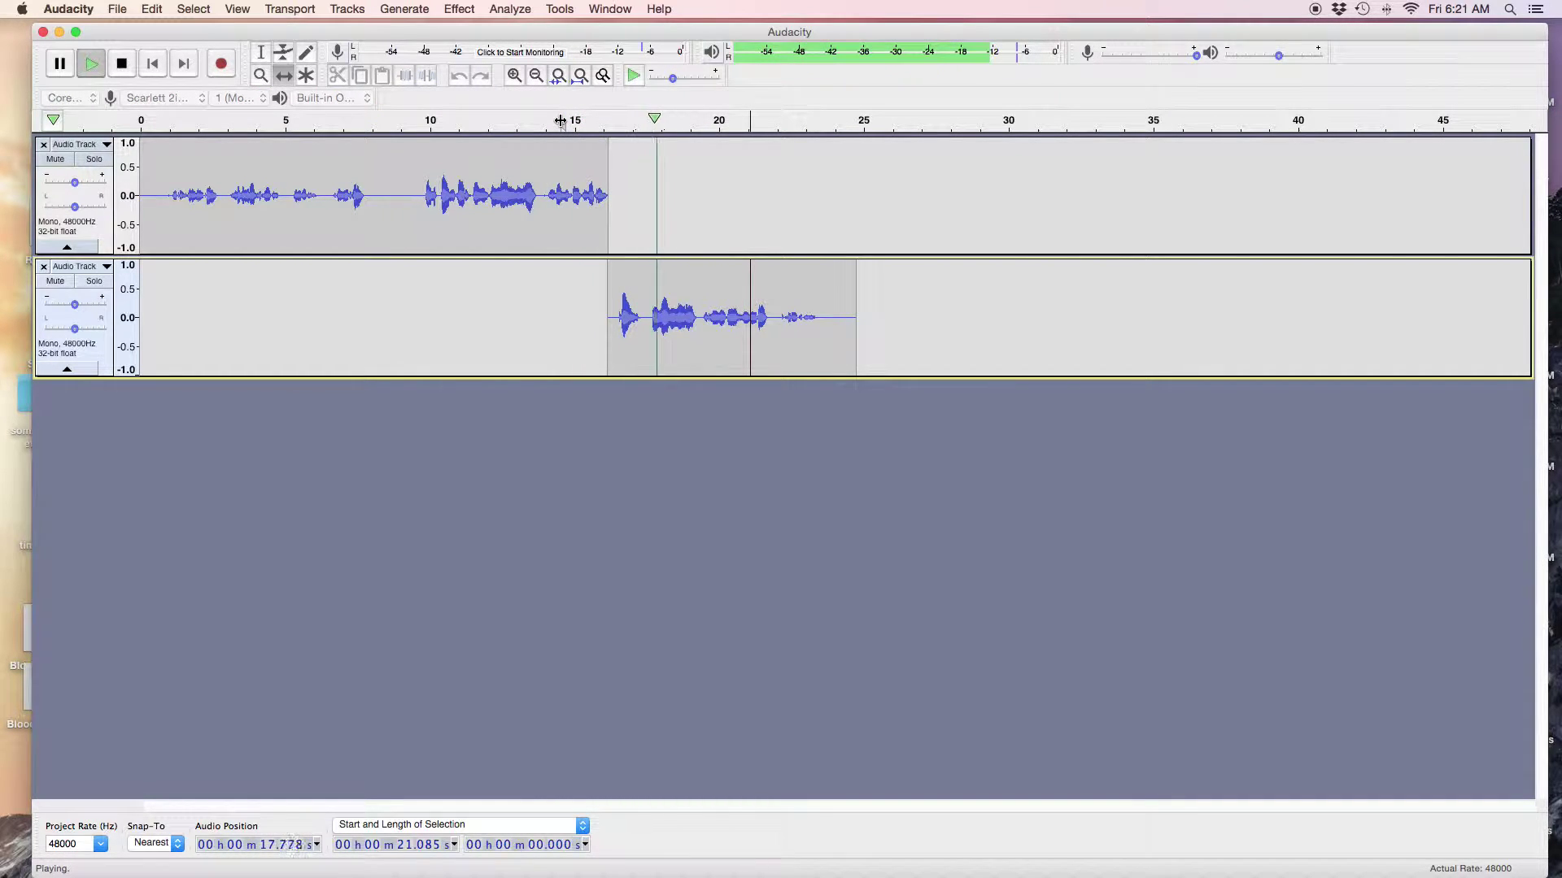
key("space")
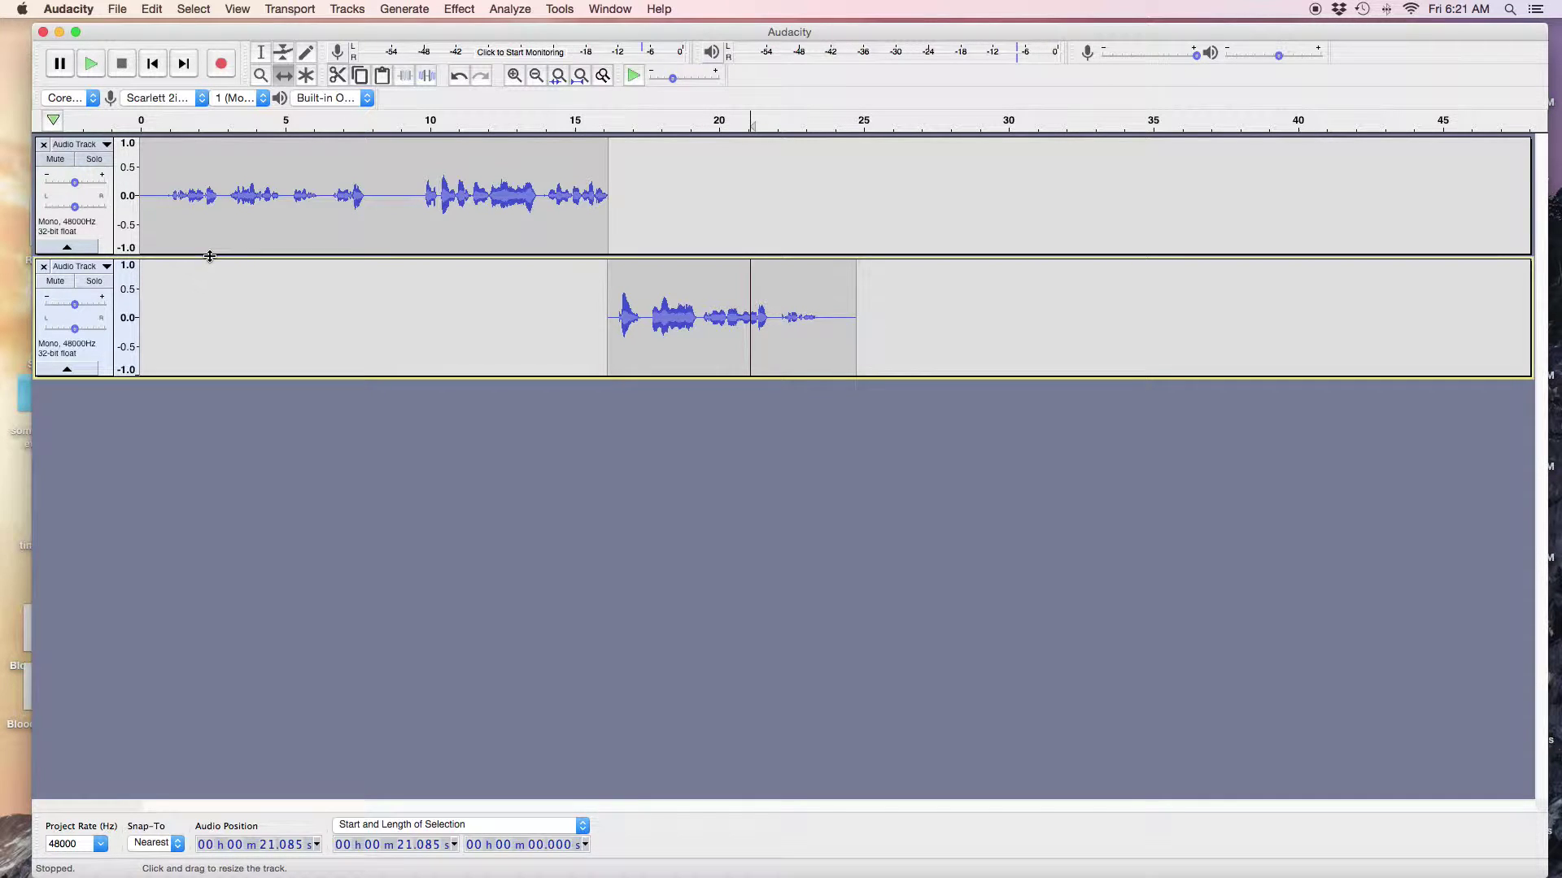
Step: Enlarge both tracks and undo the last three edits to restore the earlier untrimmed clips
left_click_drag(209, 257, 204, 397)
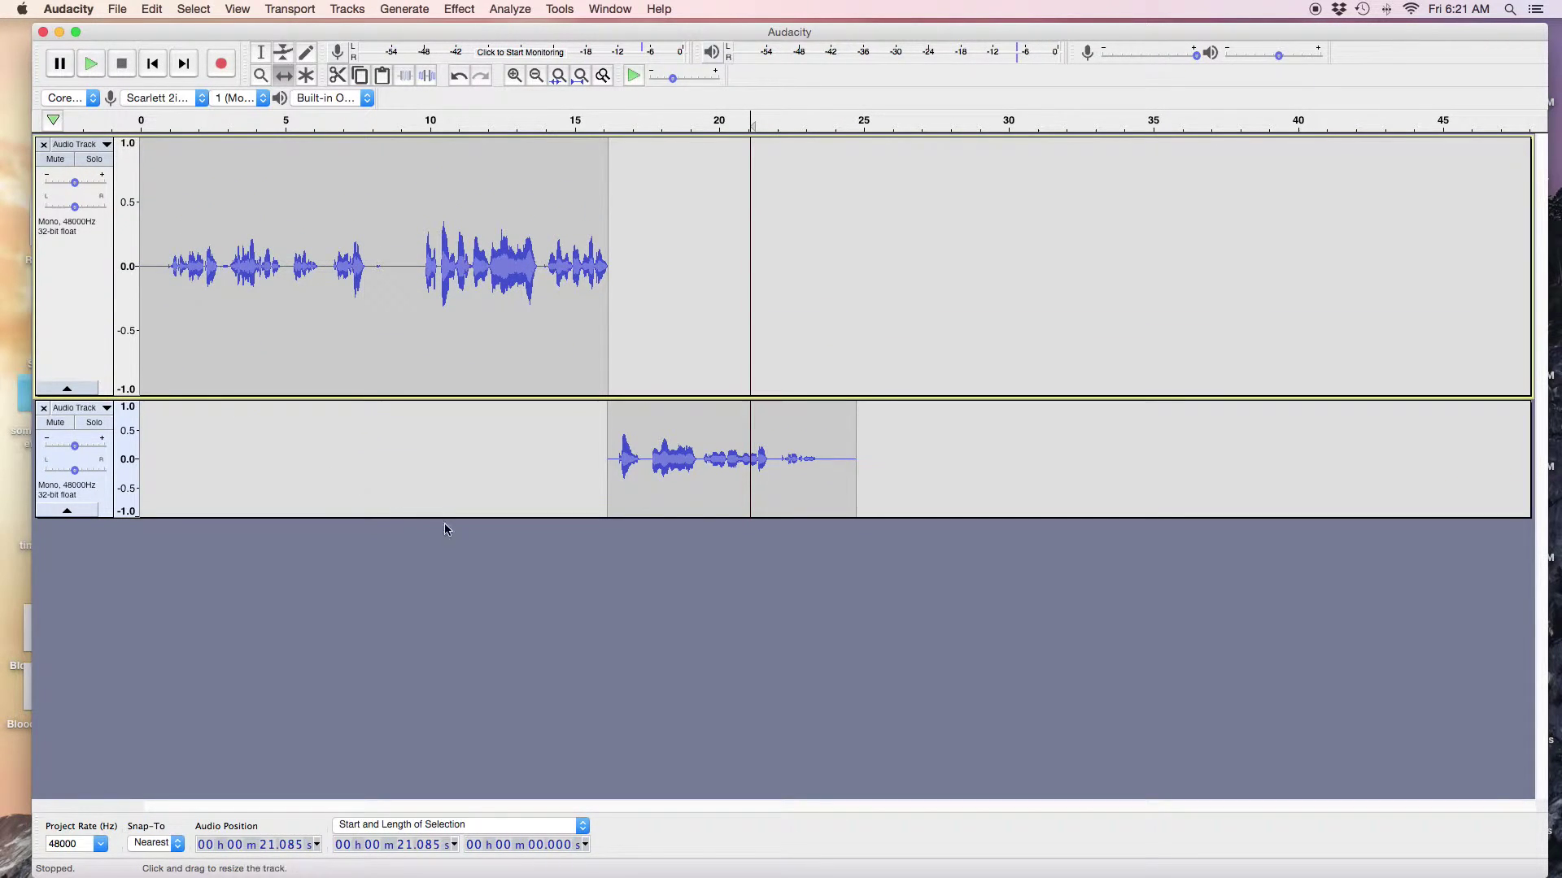
left_click_drag(462, 521, 451, 666)
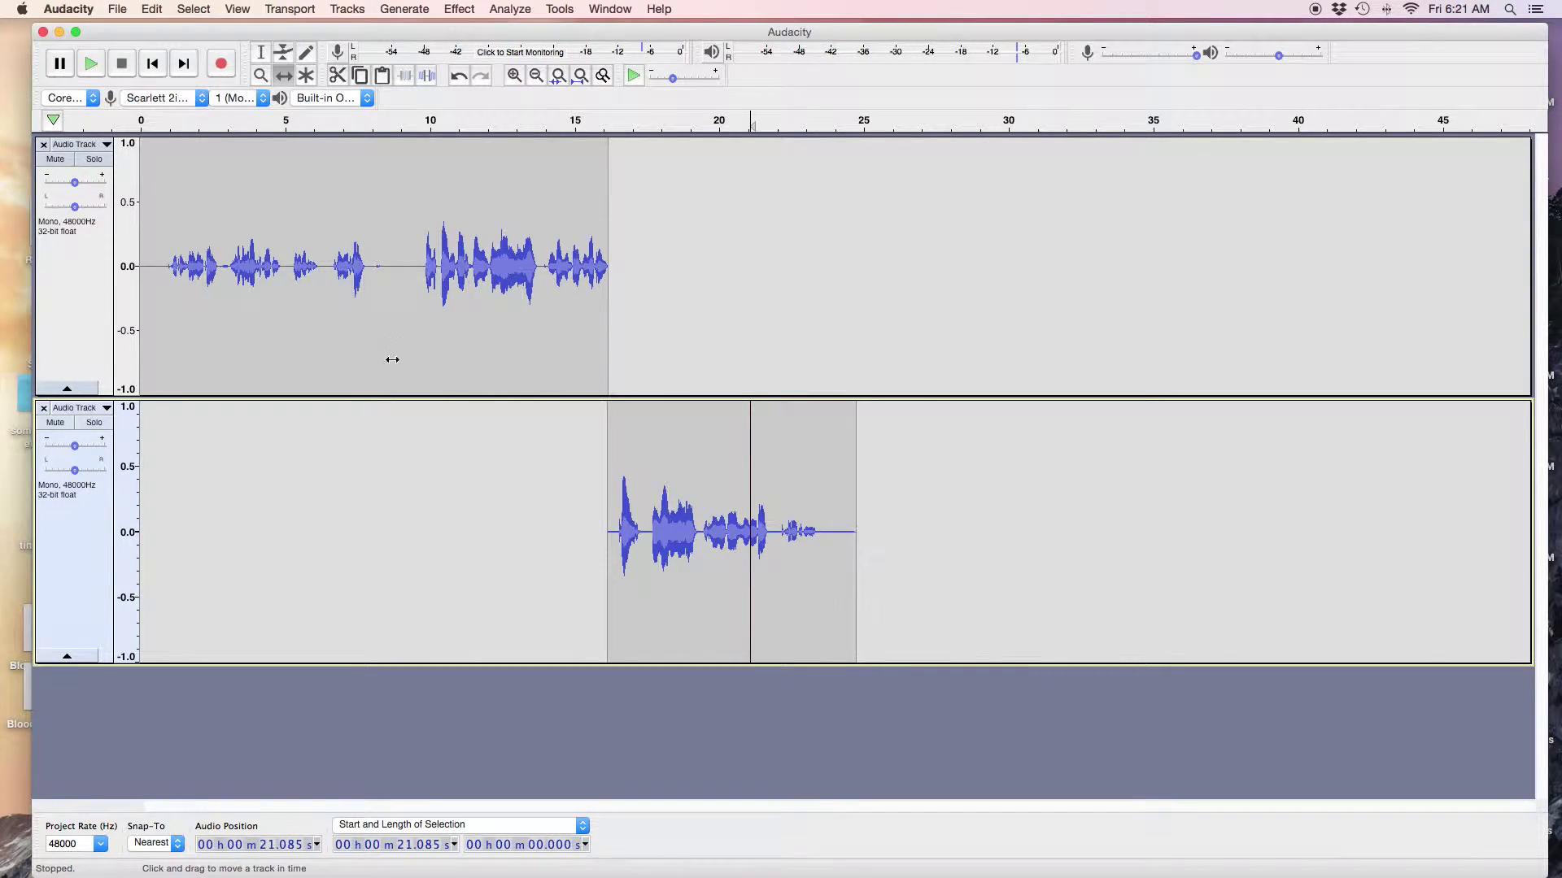
key("super+z")
key("super+z")
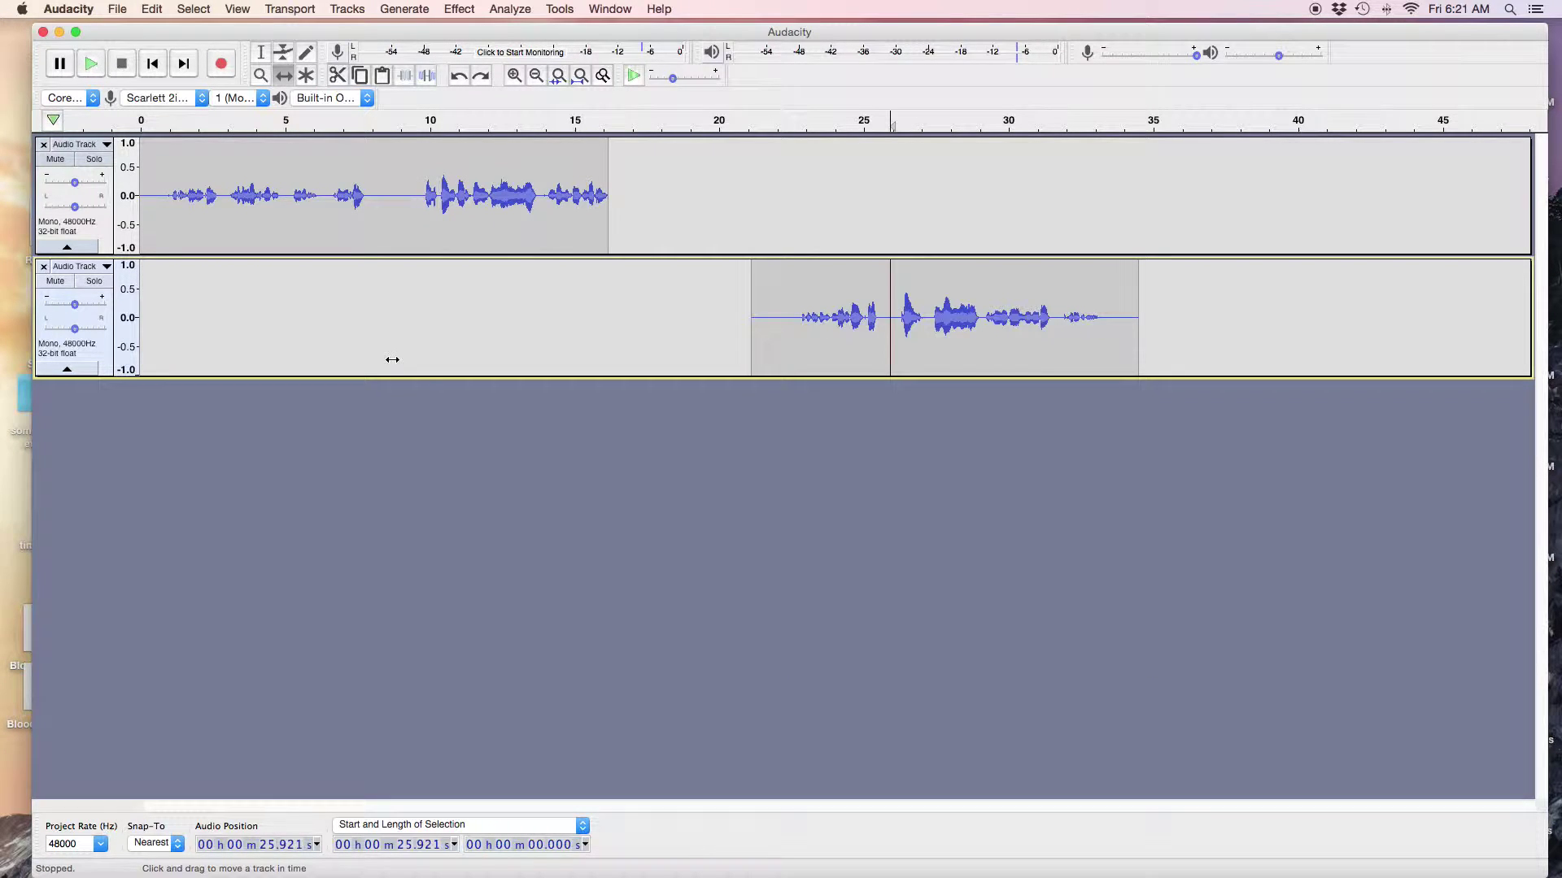
key("super+z")
key("super+z")
key("super+z")
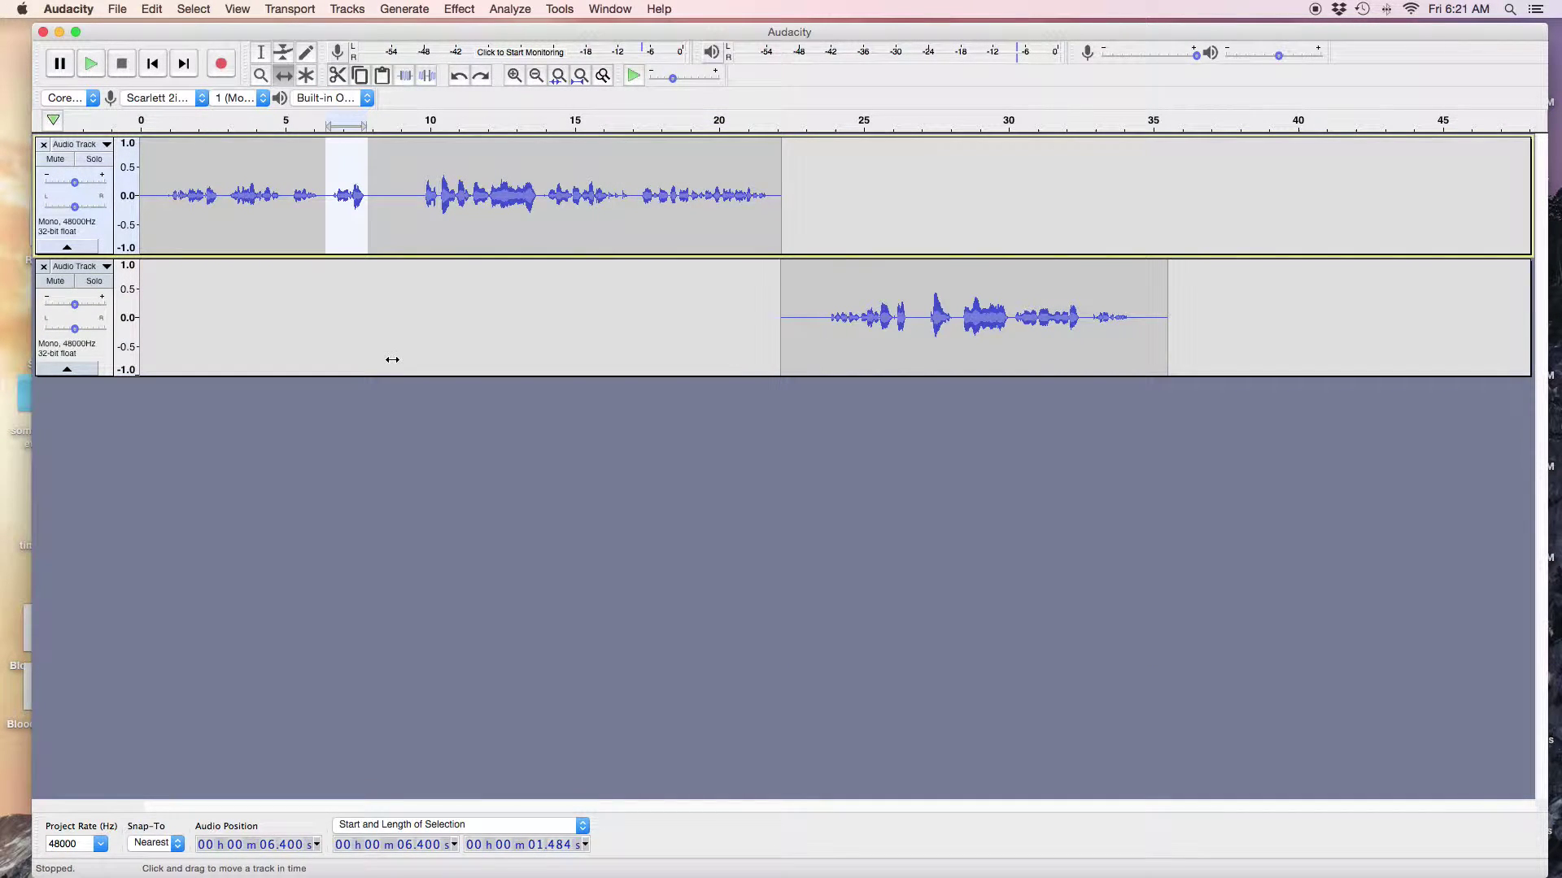
key("super+z")
key("super+z")
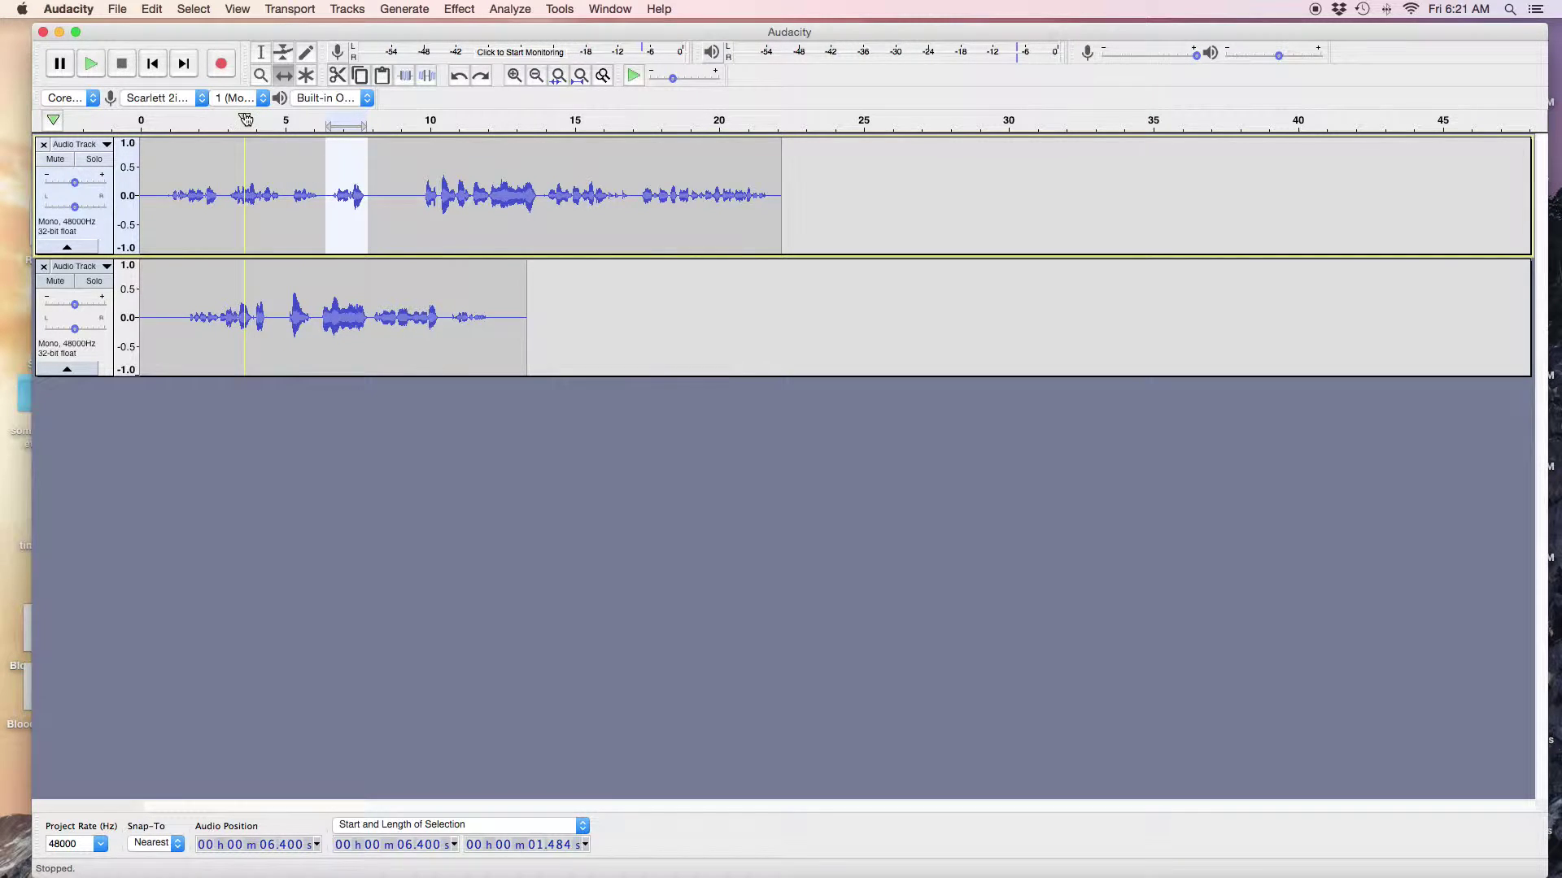
Step: Try sliding the second take later with the Time Shift Tool, then undo the move
left_click(284, 75)
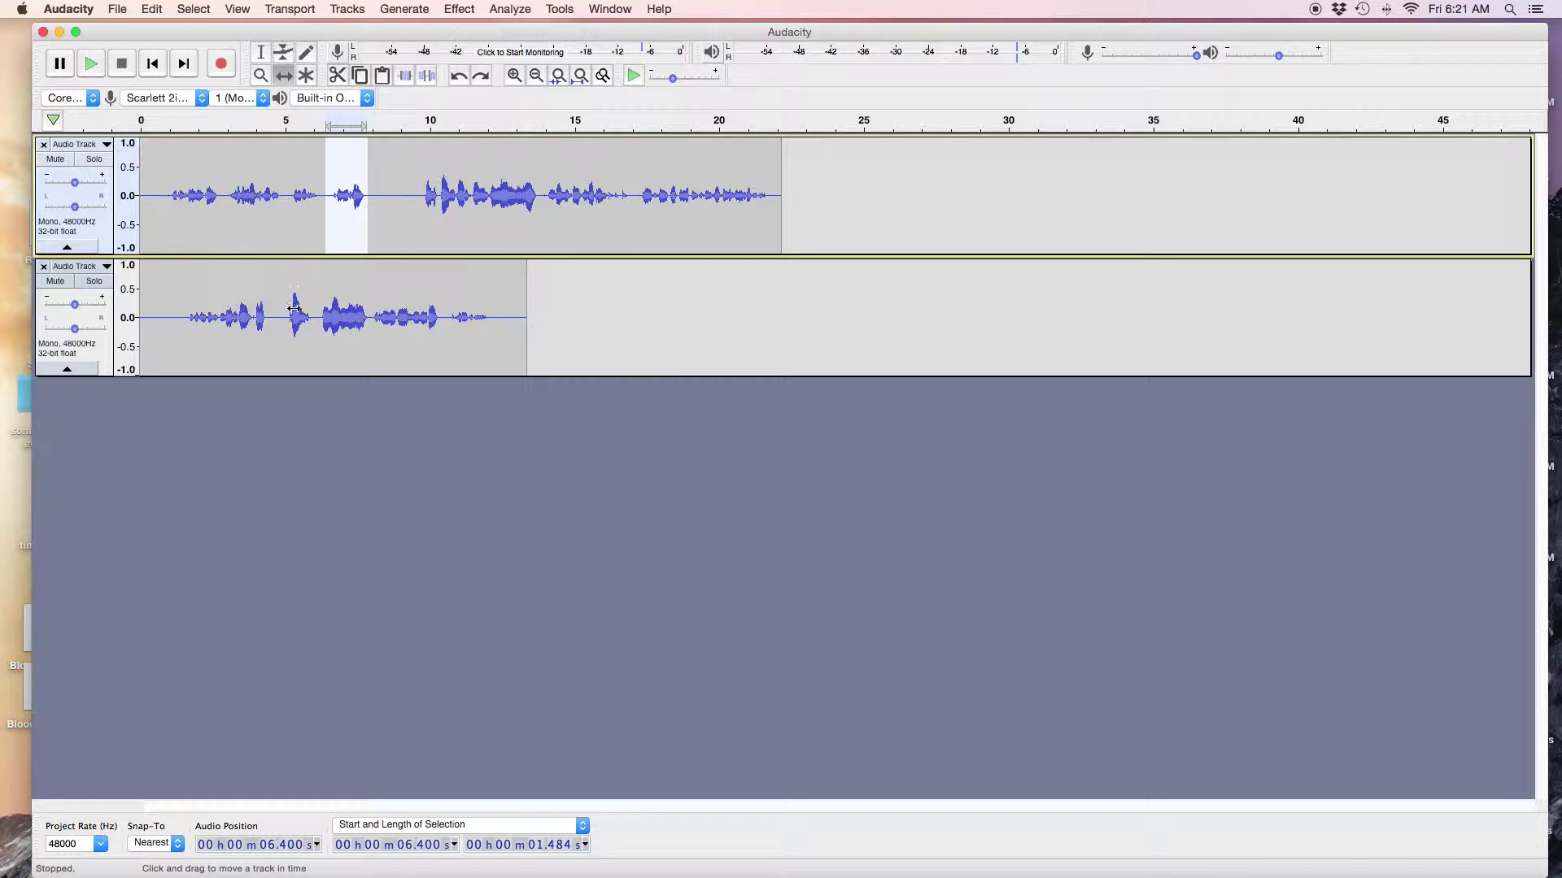
left_click_drag(295, 312, 817, 335)
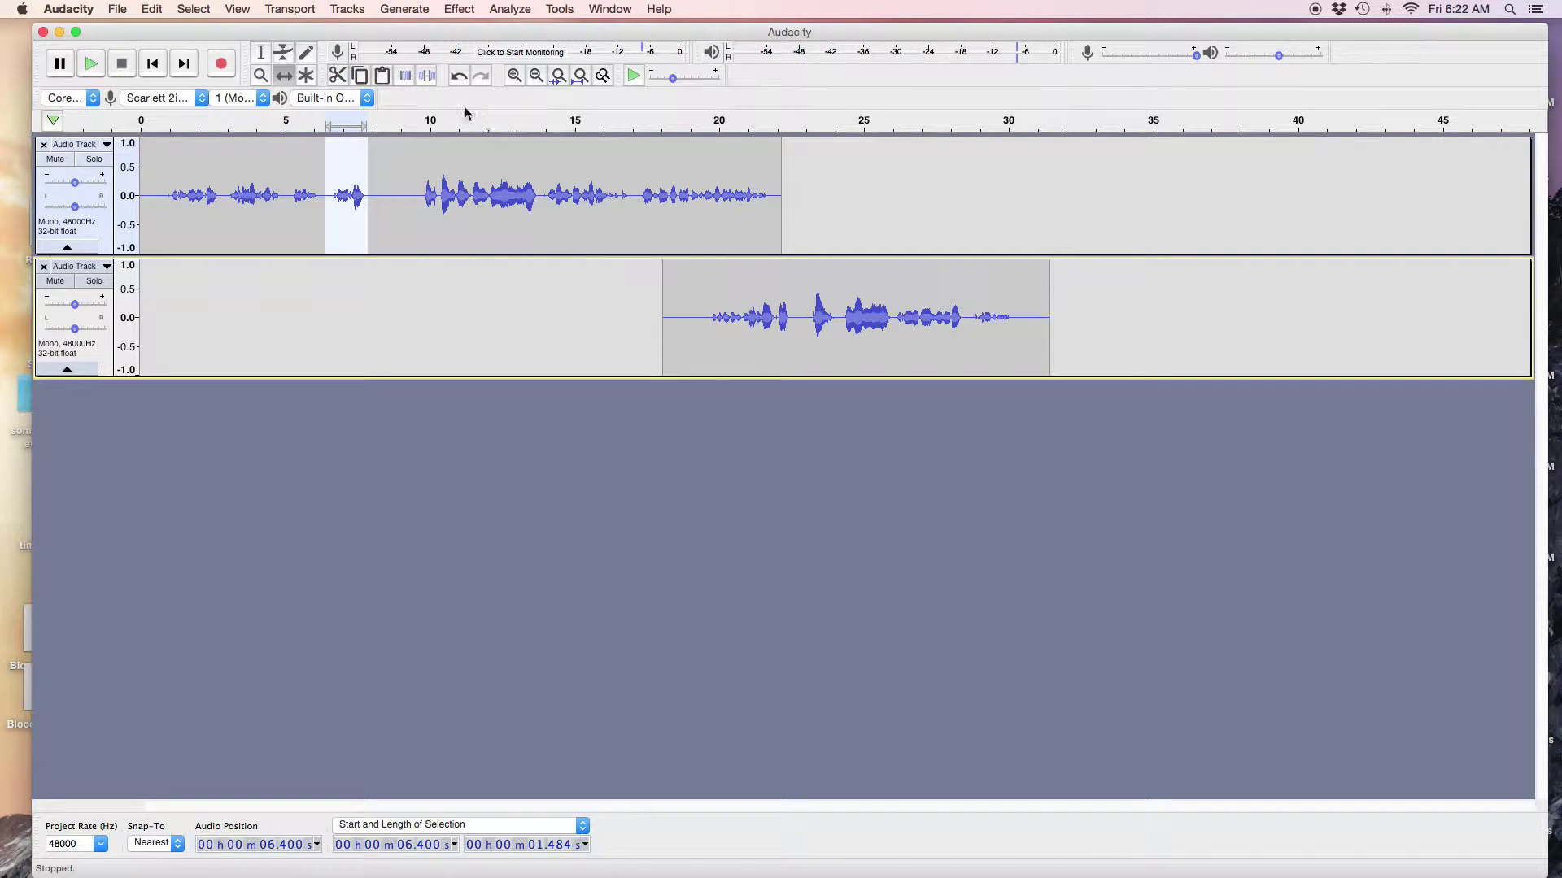
key("super+z")
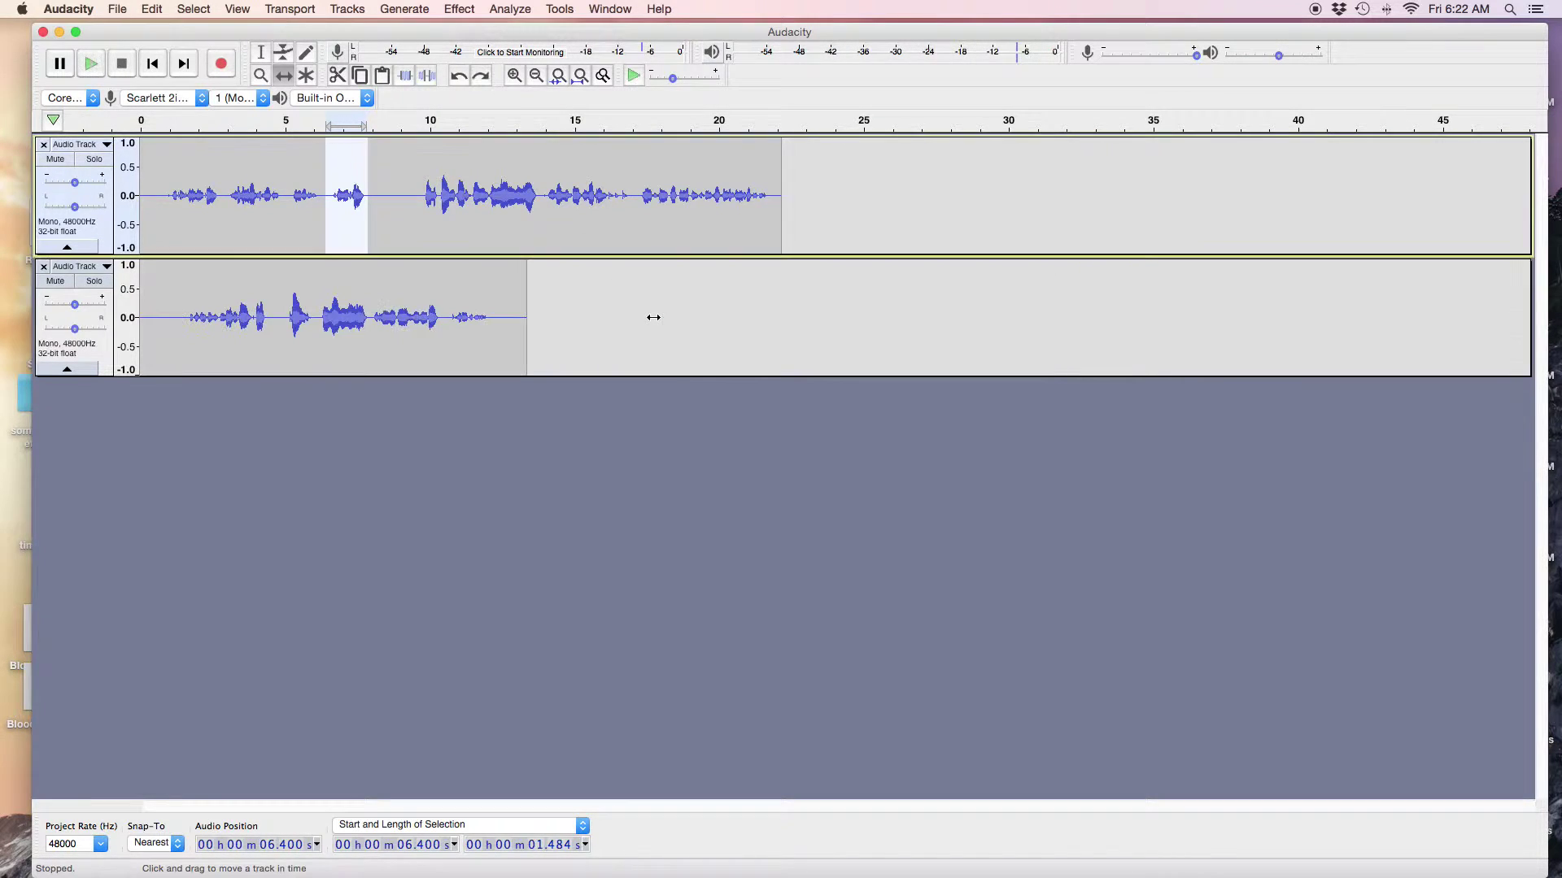
Step: Cut the entire second take clip out of the lower track
left_click(260, 55)
double_click(329, 286)
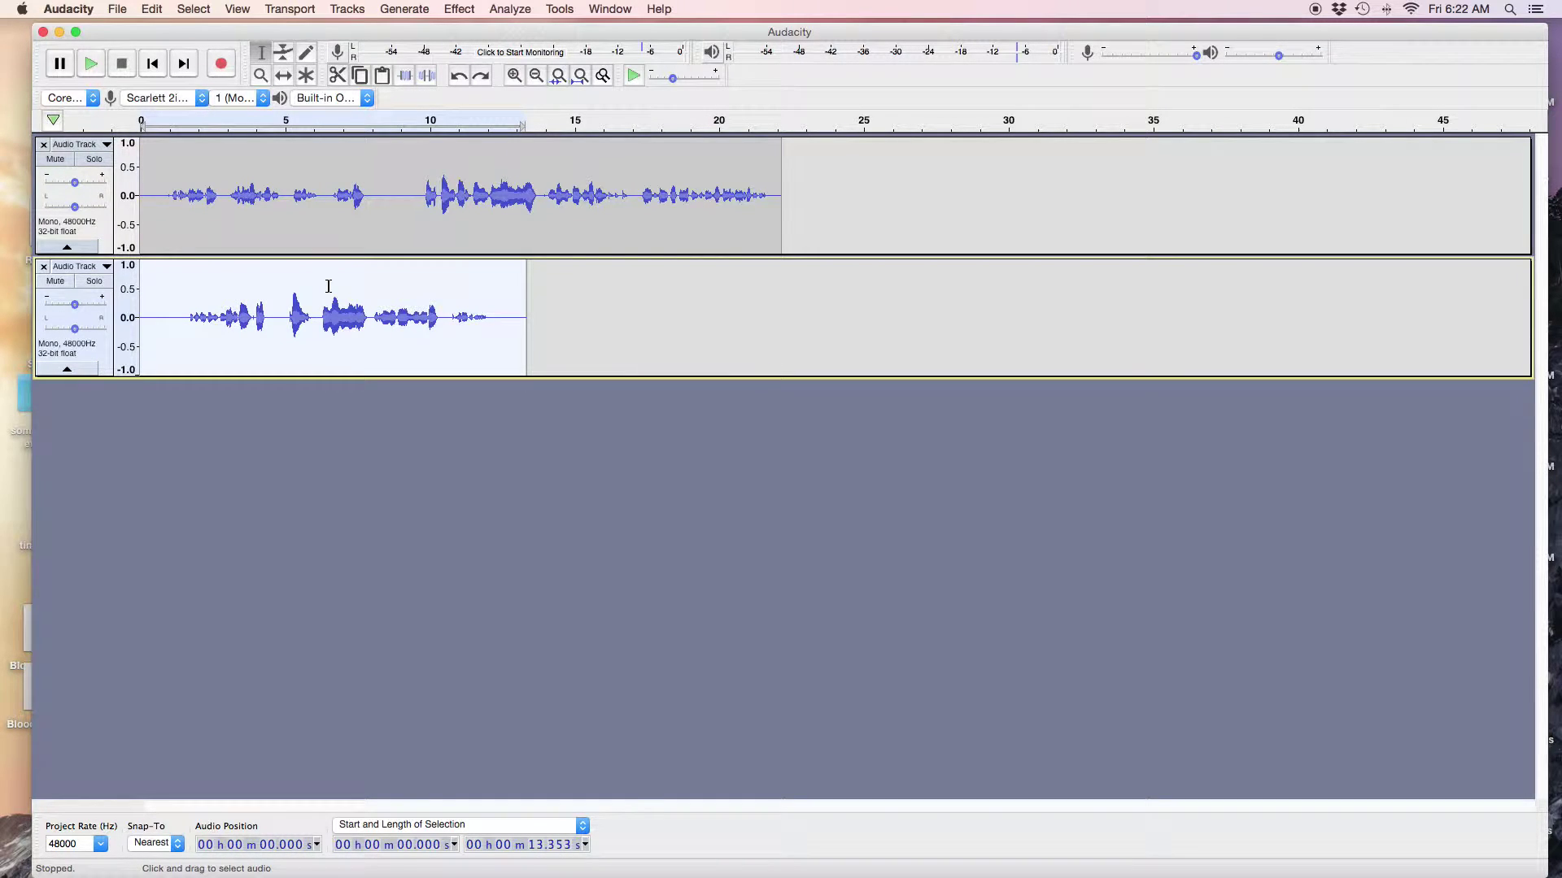
key("Delete")
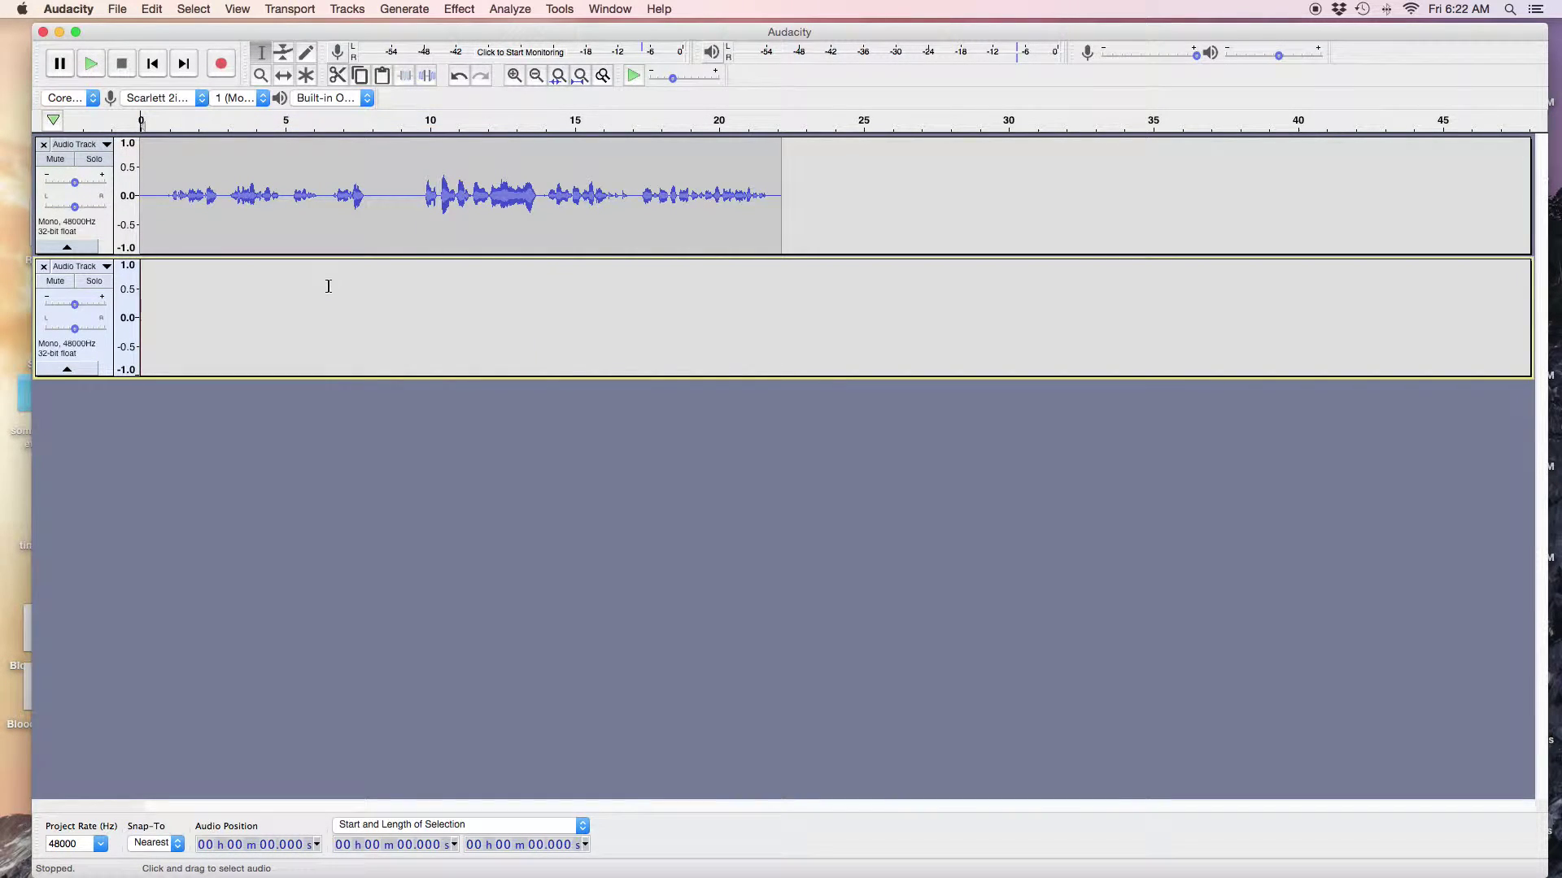
Step: Paste the second take right after the first take's end and merge the two into one clip
double_click(749, 238)
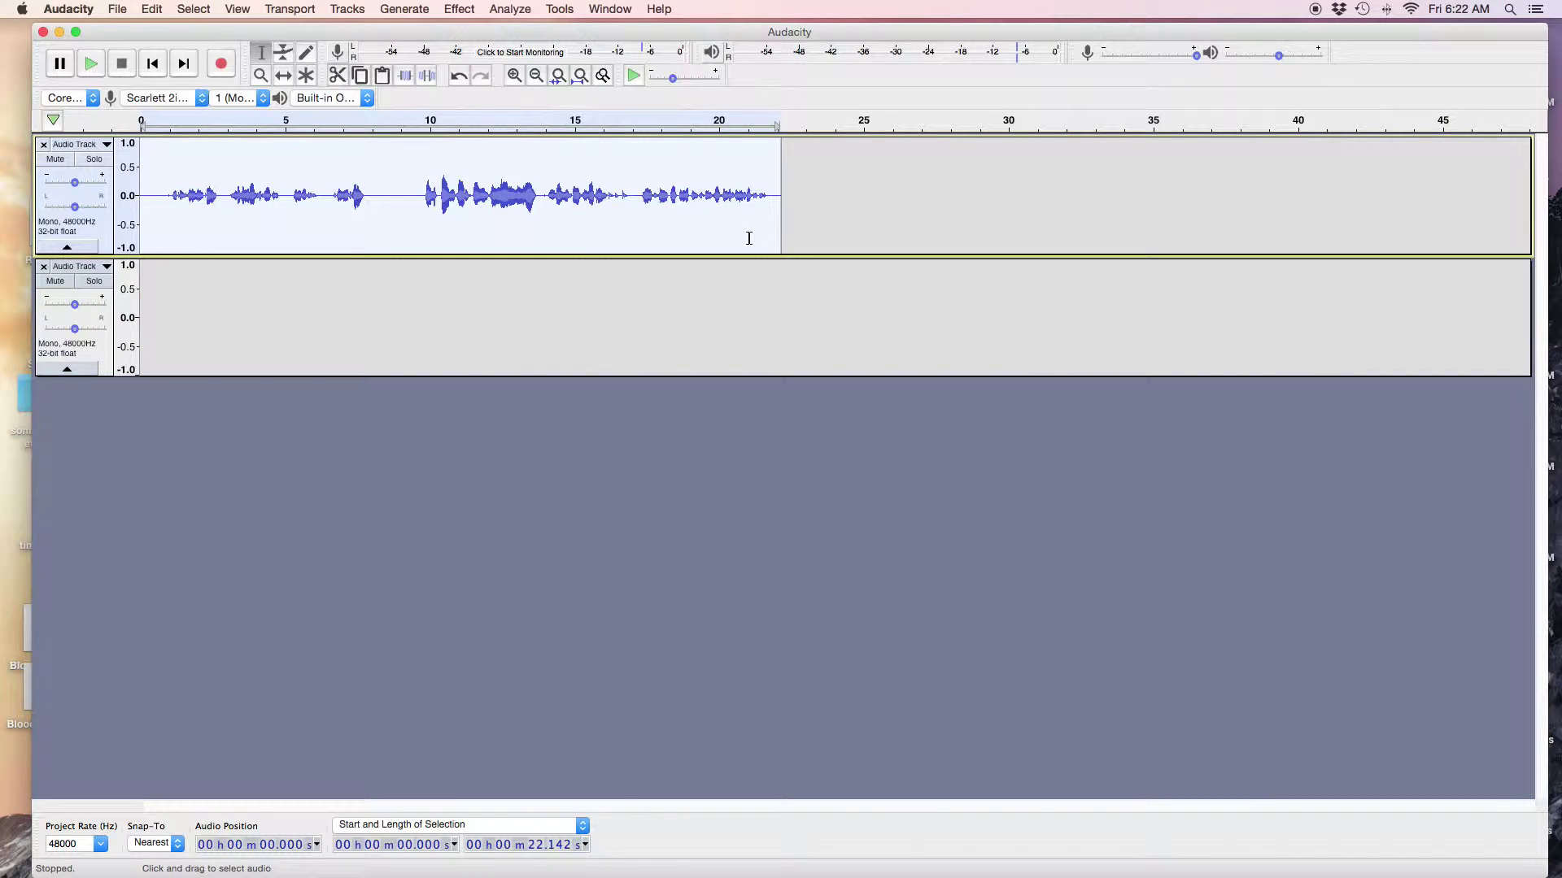
key("Right")
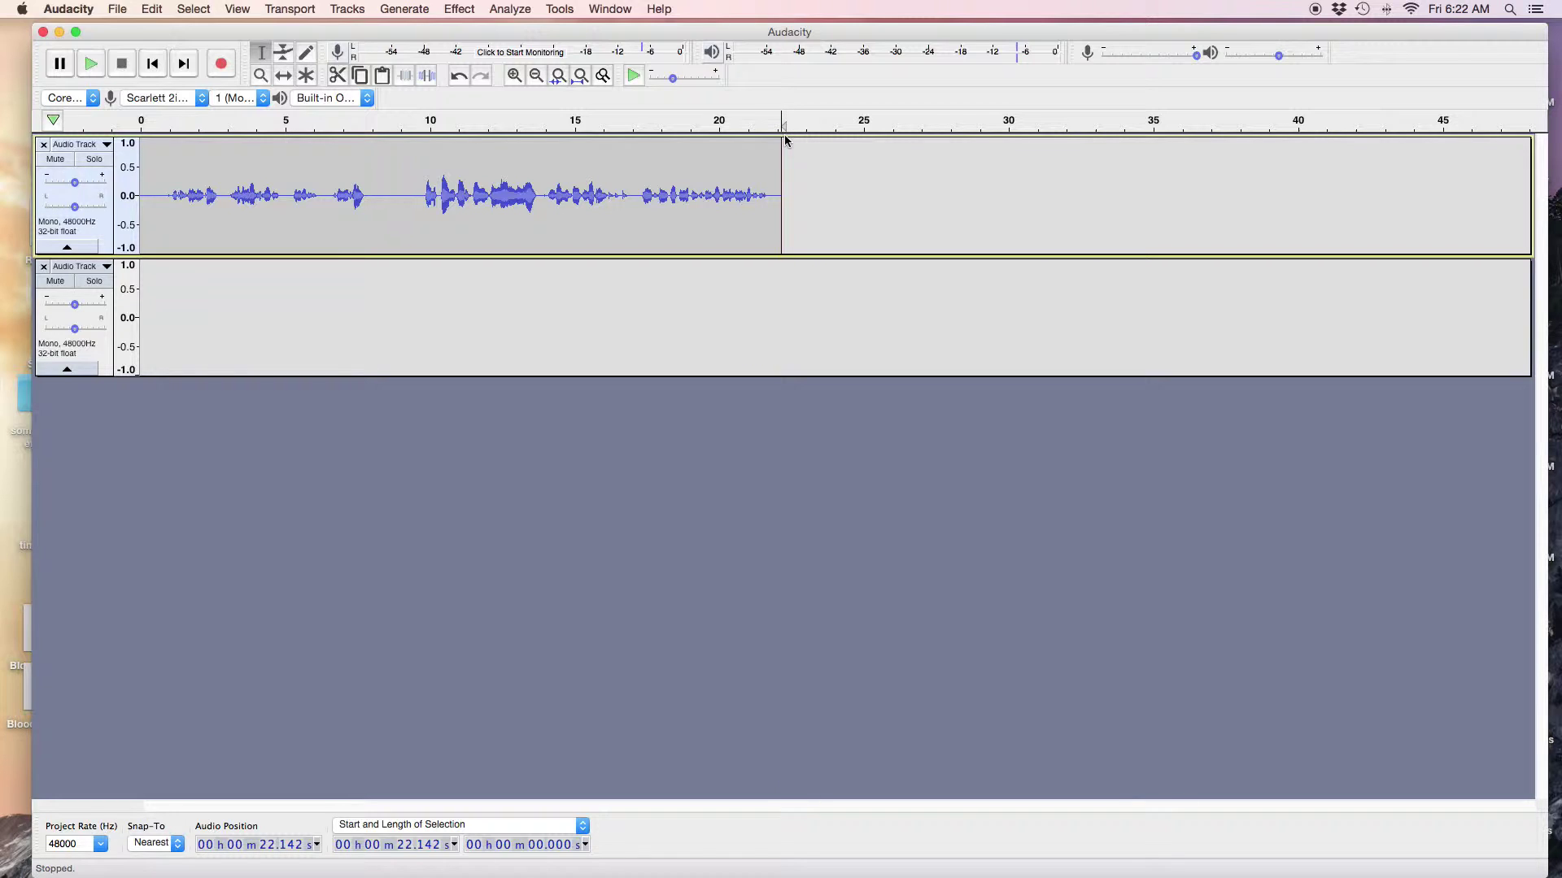
key("super+v")
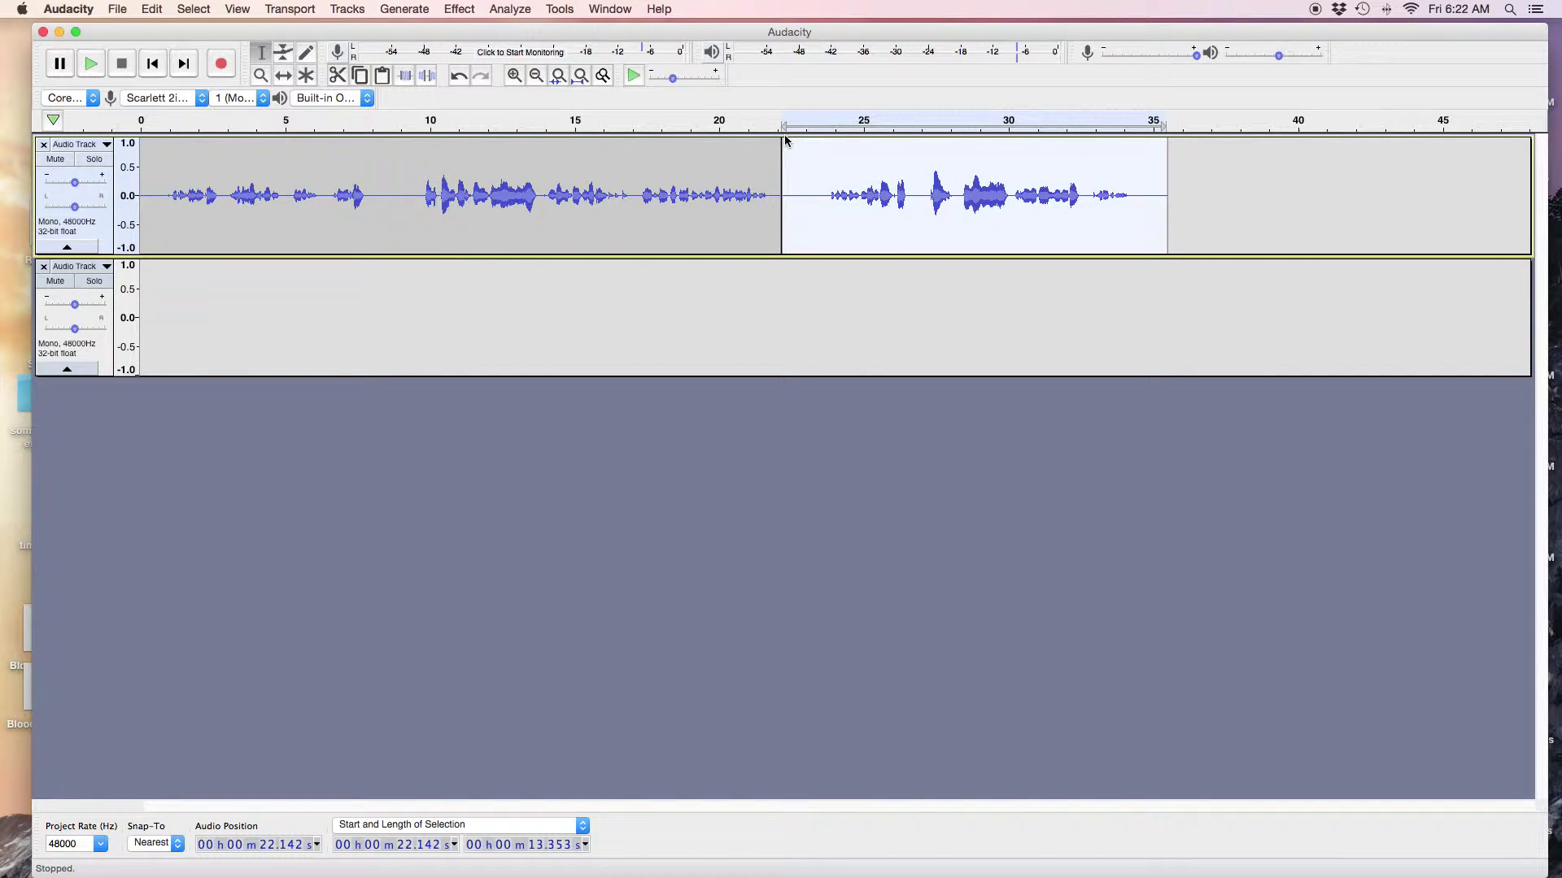
left_click(781, 226)
left_click(699, 221)
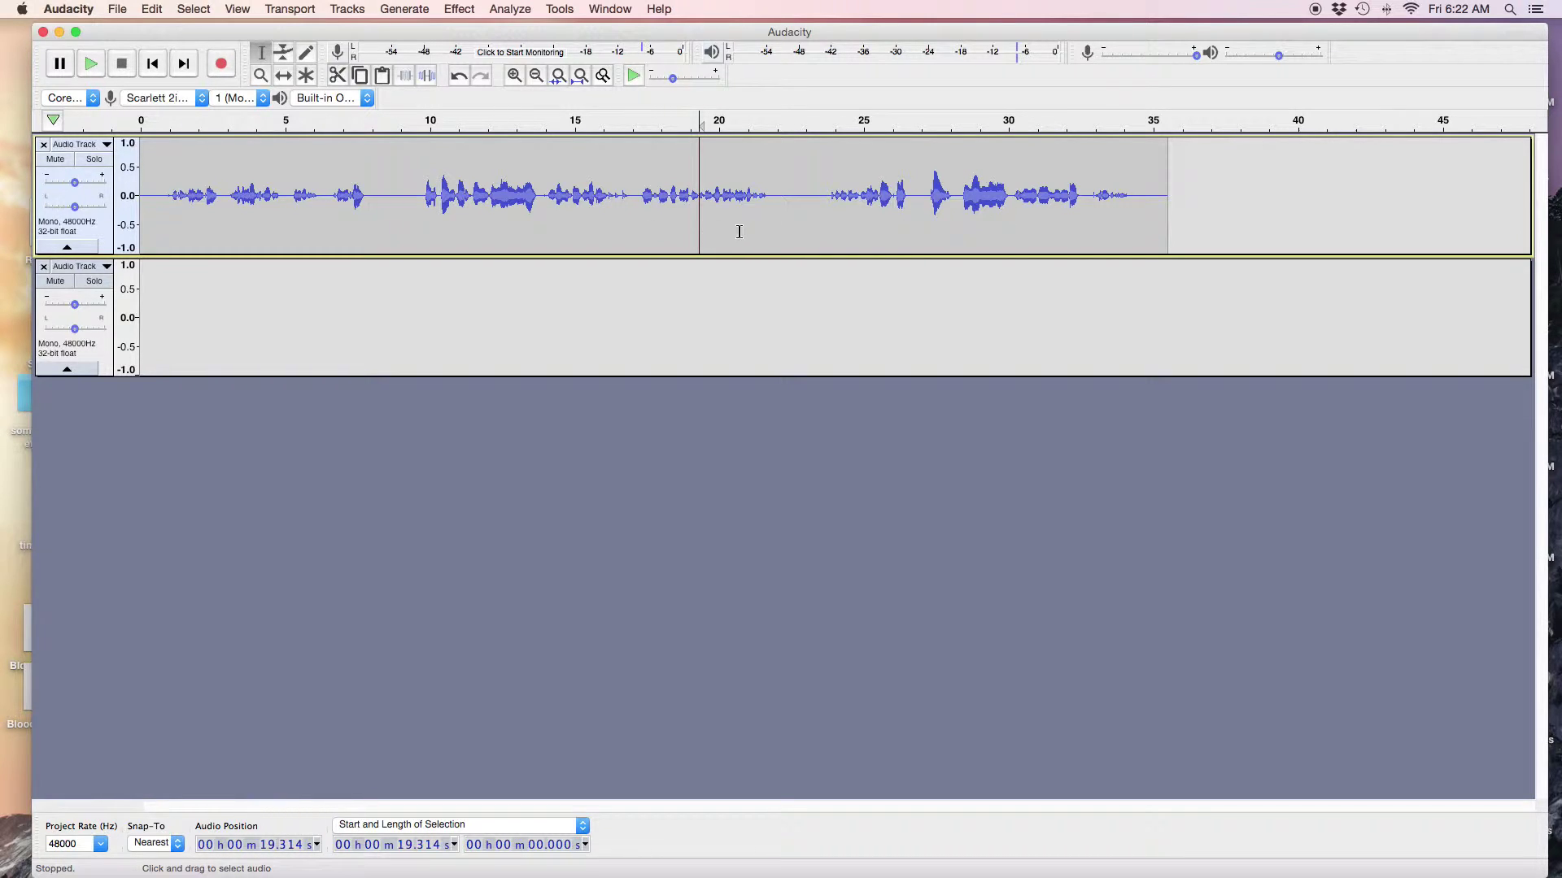
Step: Play from 15.912 s to hear the join, and make the joined track taller
left_click(602, 232)
key("space")
key("space")
left_click_drag(593, 255, 594, 710)
key("space")
key("space")
Step: Zoom in and select from 16.162 s to about 27.29 s, covering the gap and knocking
scroll(611, 536, "up", 3)
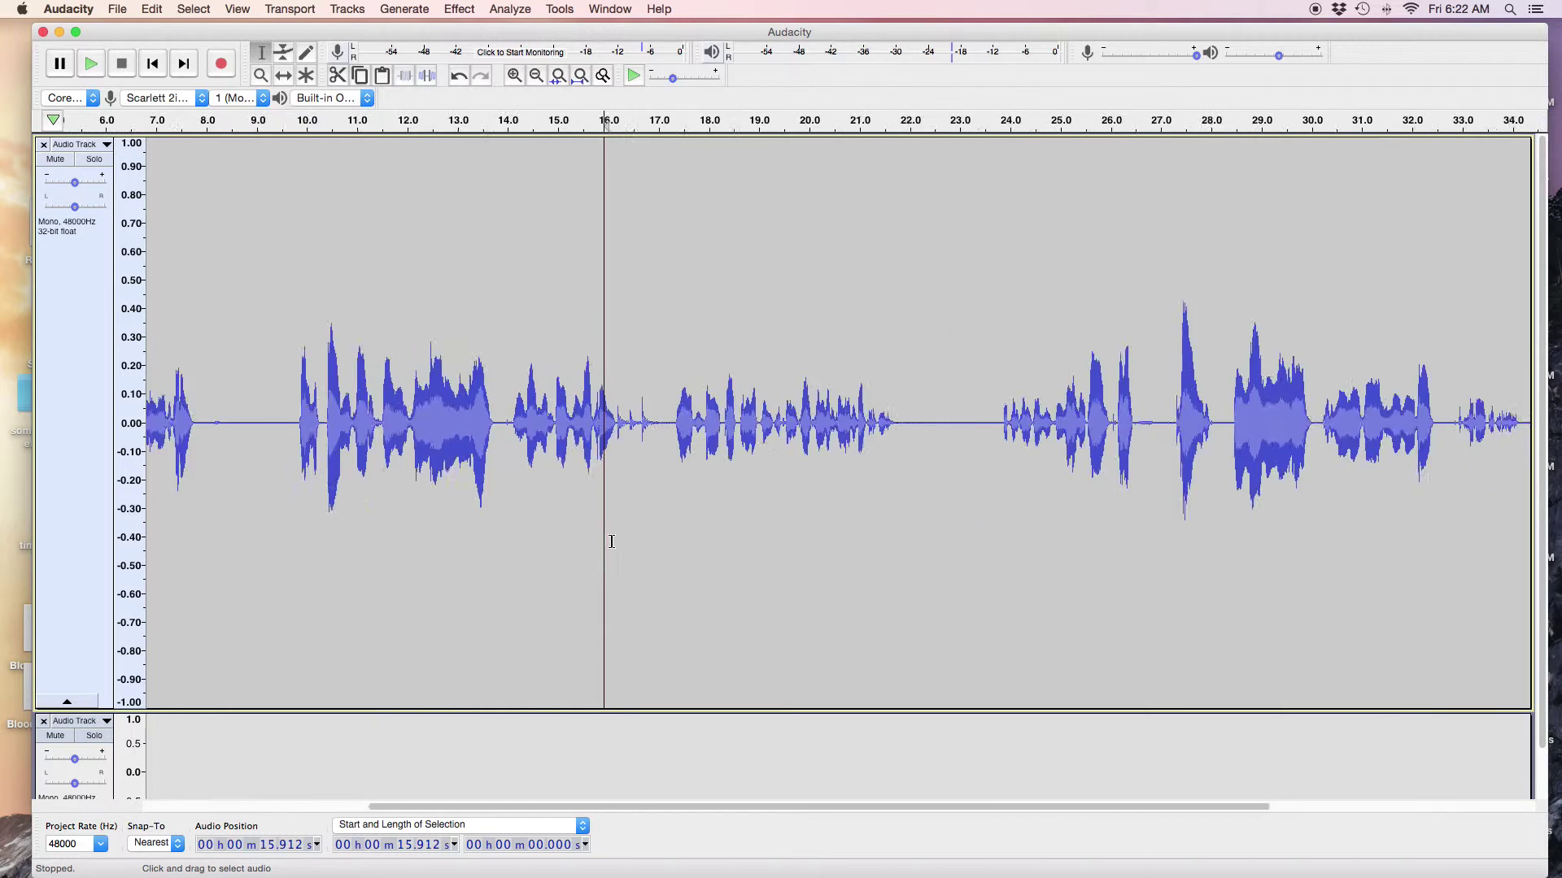
left_click(629, 449)
scroll(634, 448, "down", 4)
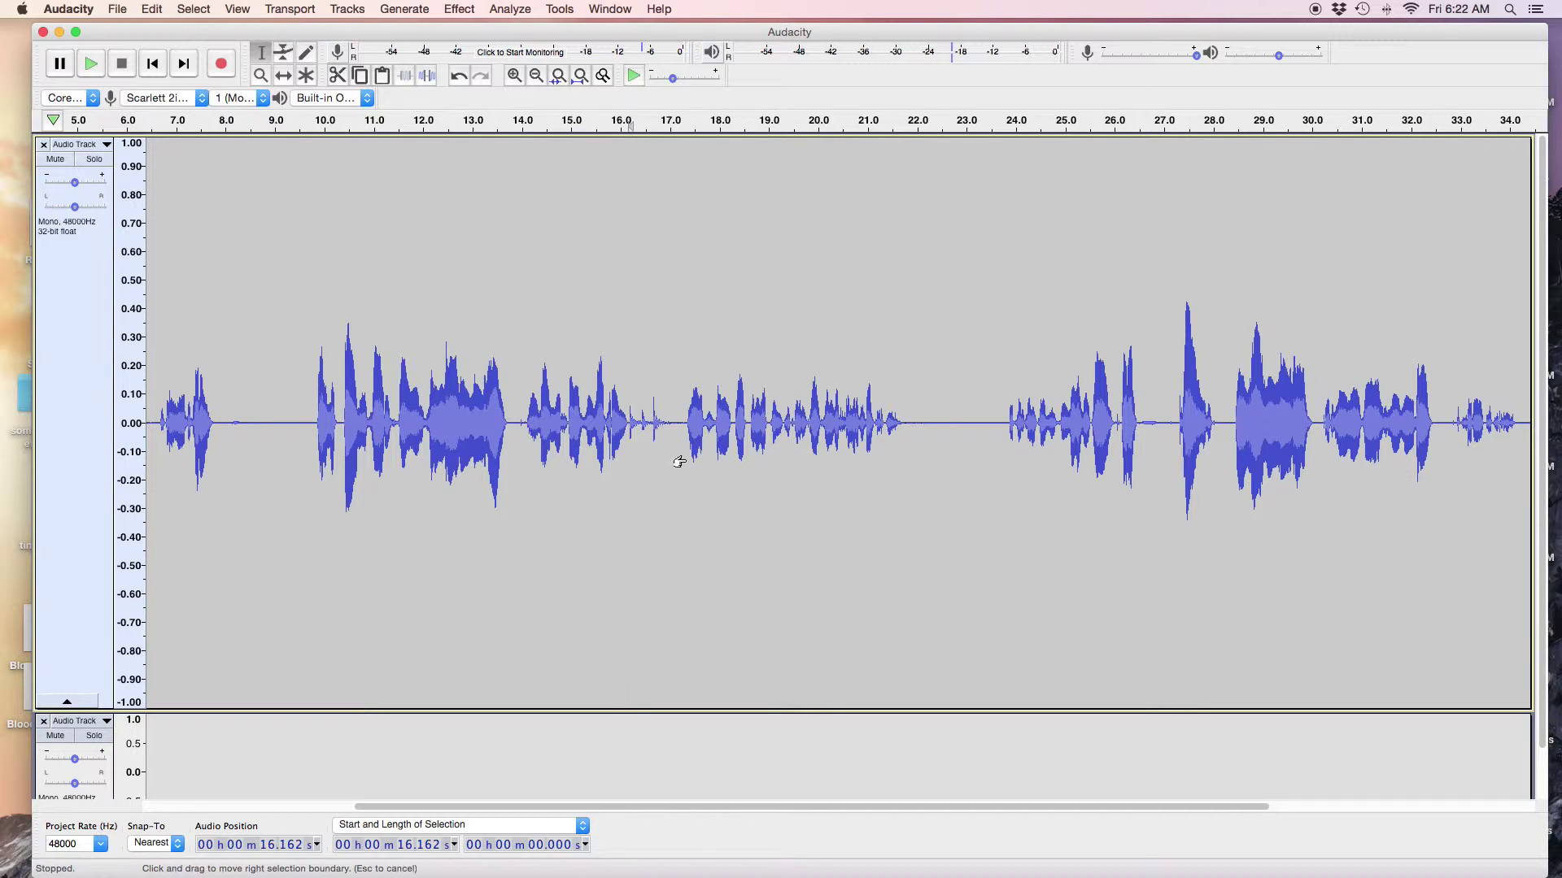
left_click_drag(631, 453, 1176, 489)
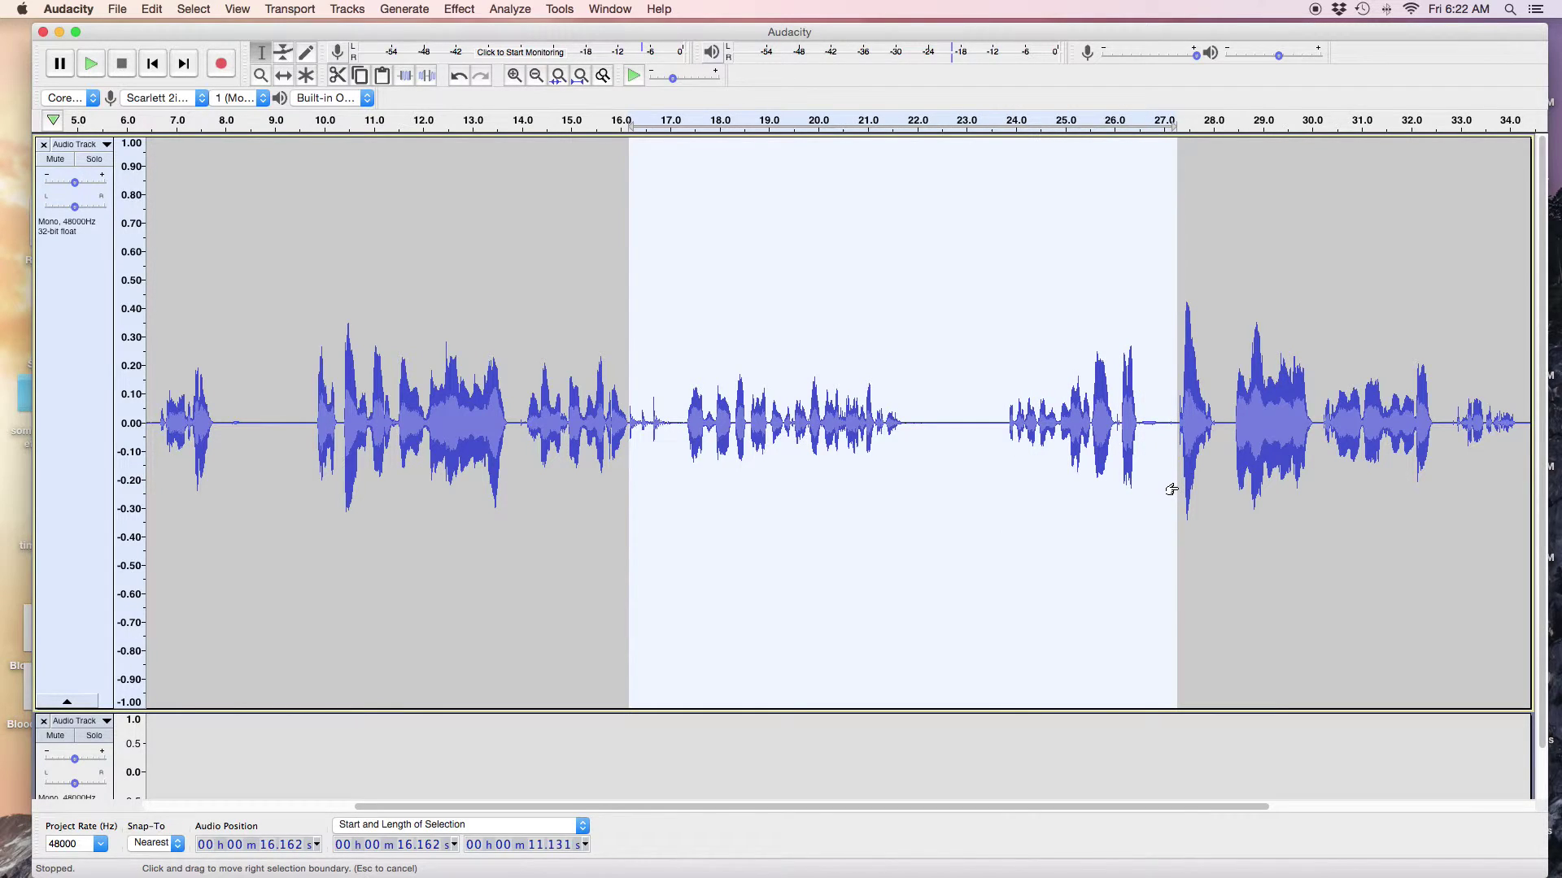
Step: Preview the audio from about 26 s and from about 23.5 s
left_click(1106, 126)
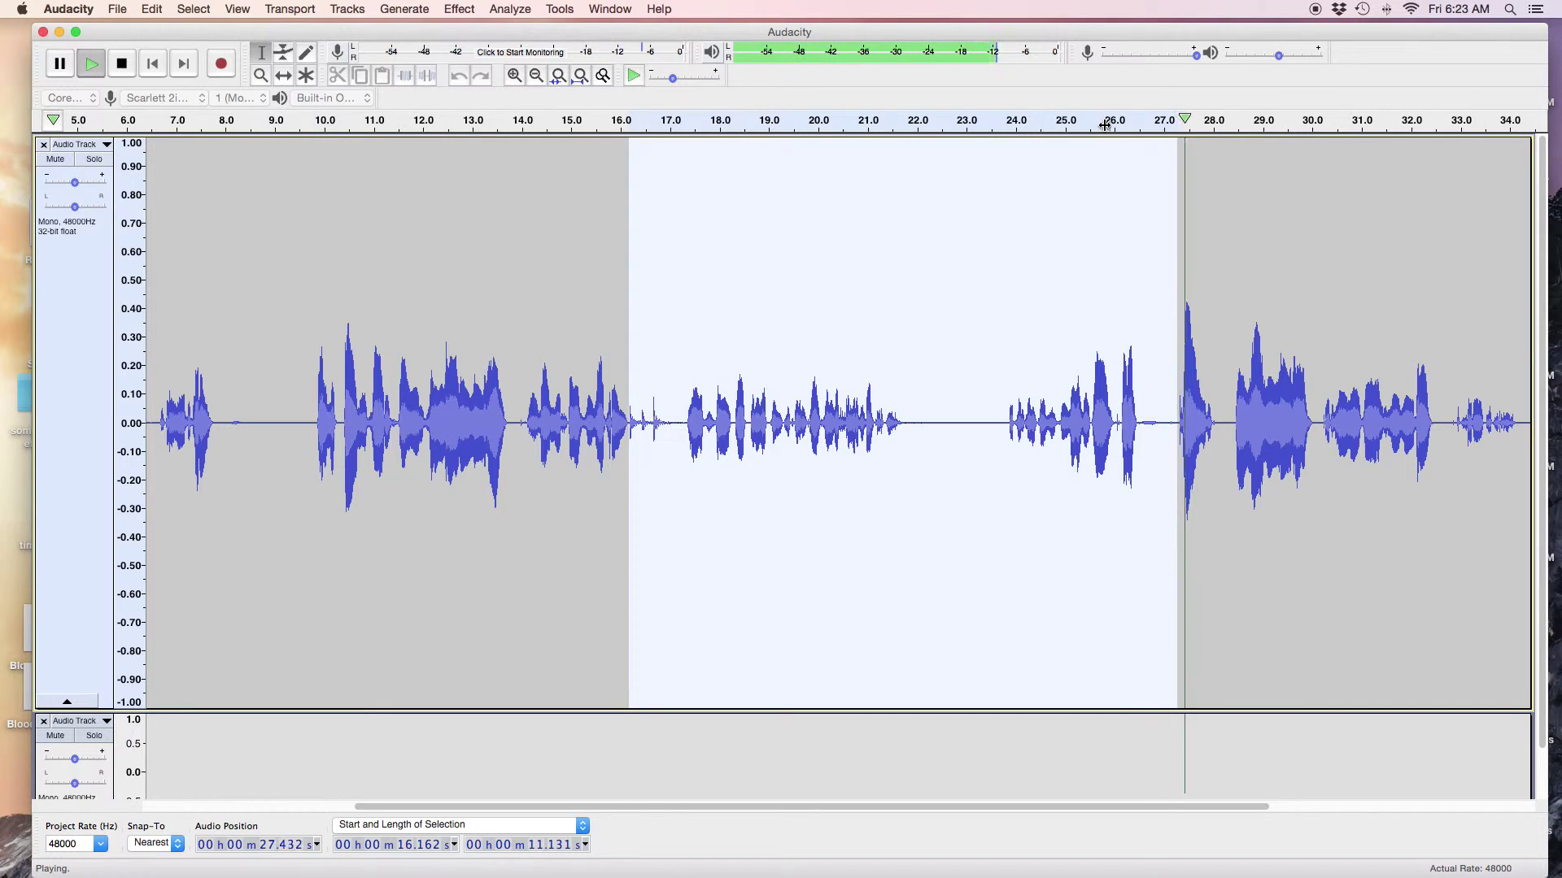
key("space")
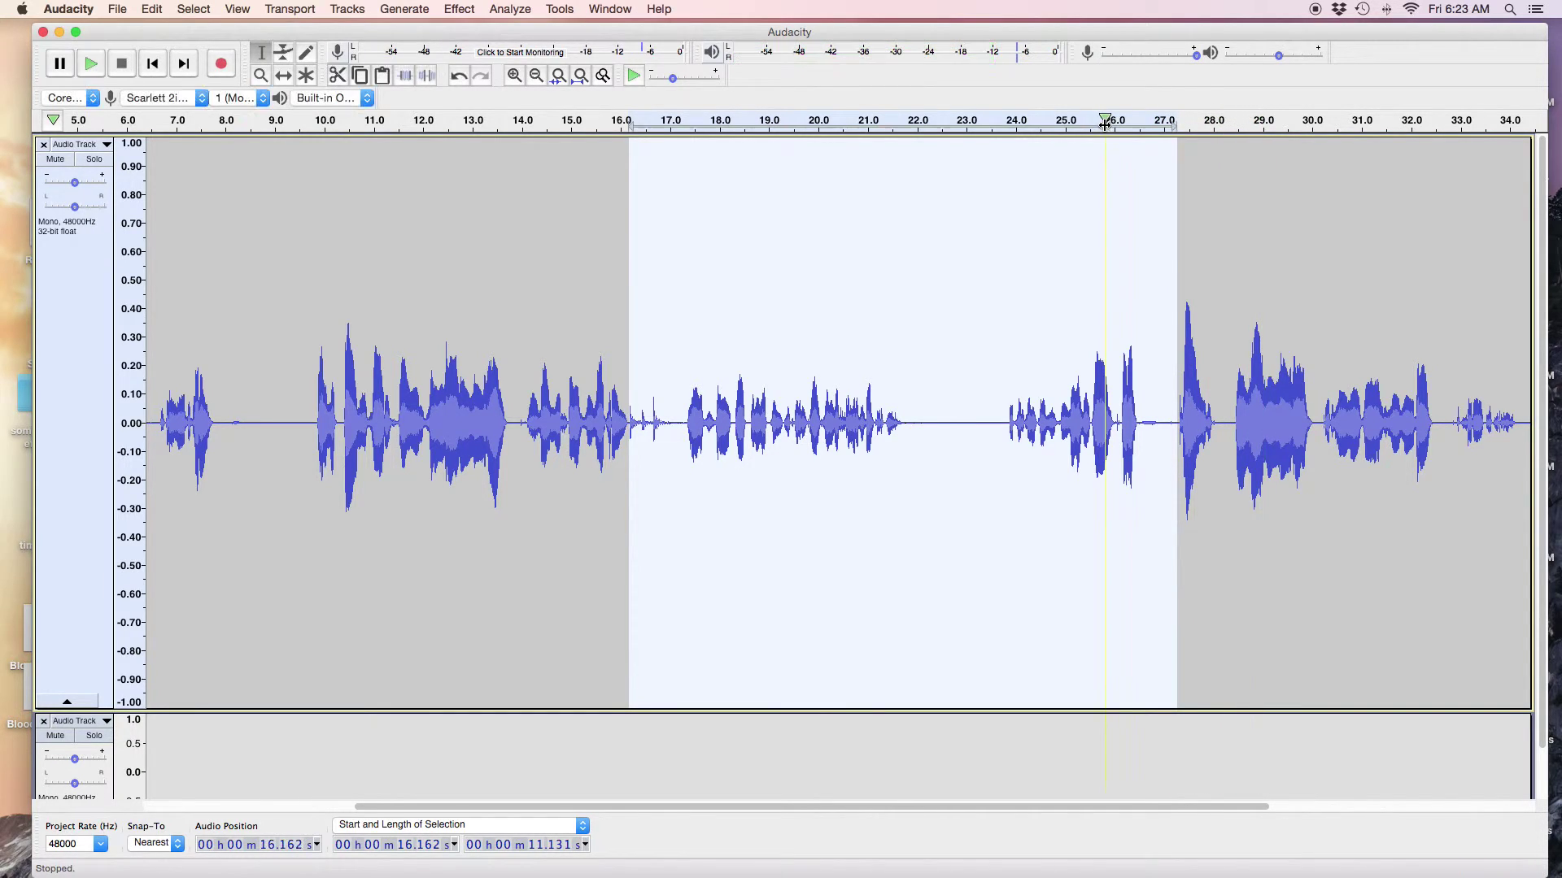
left_click(986, 122)
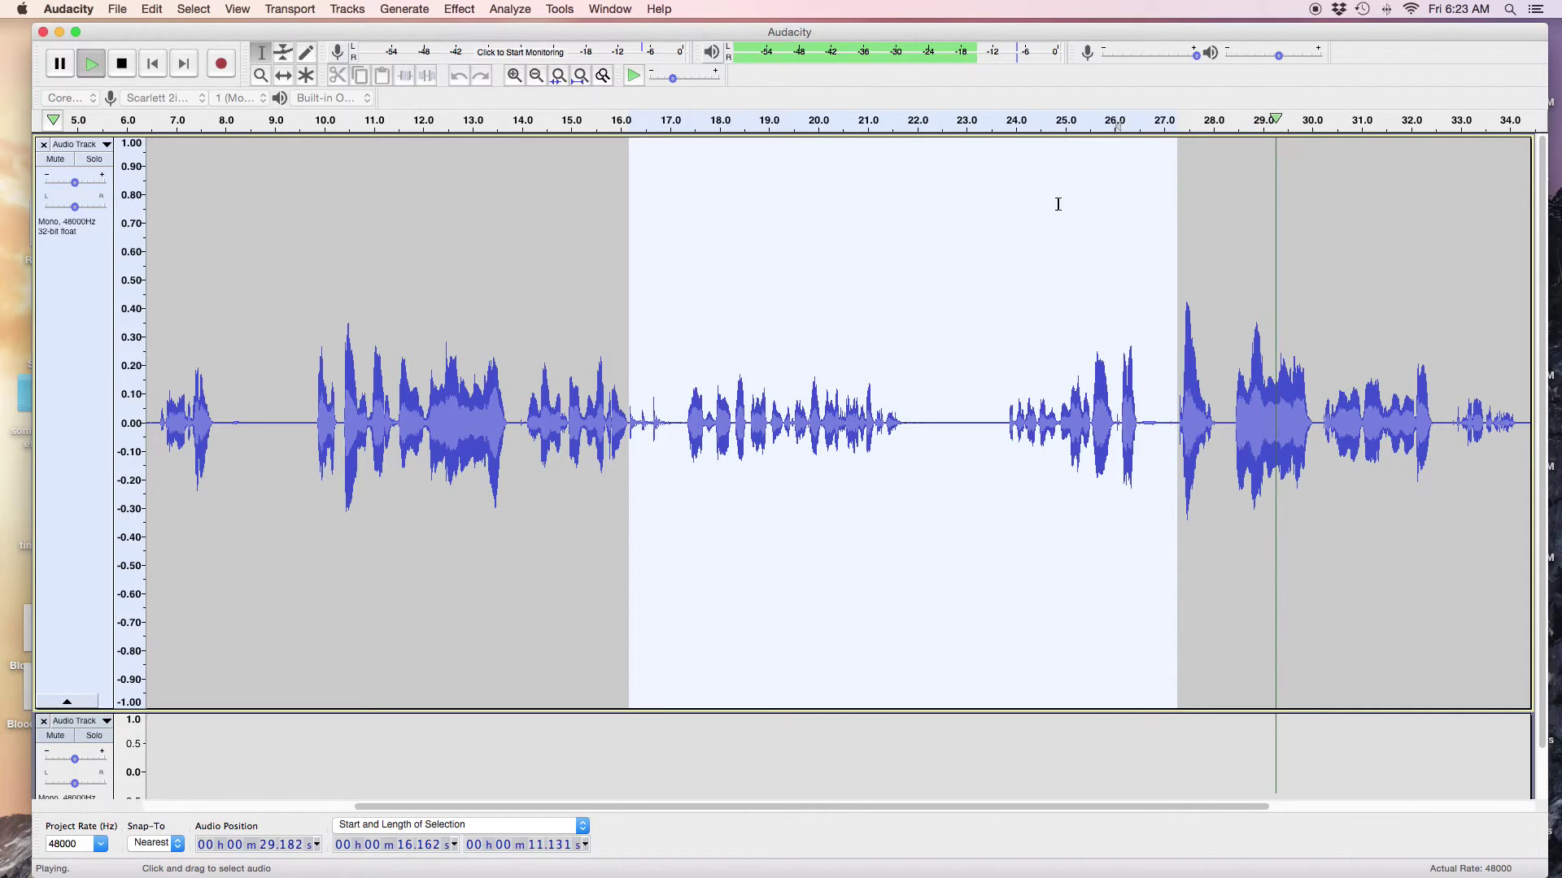
key("space")
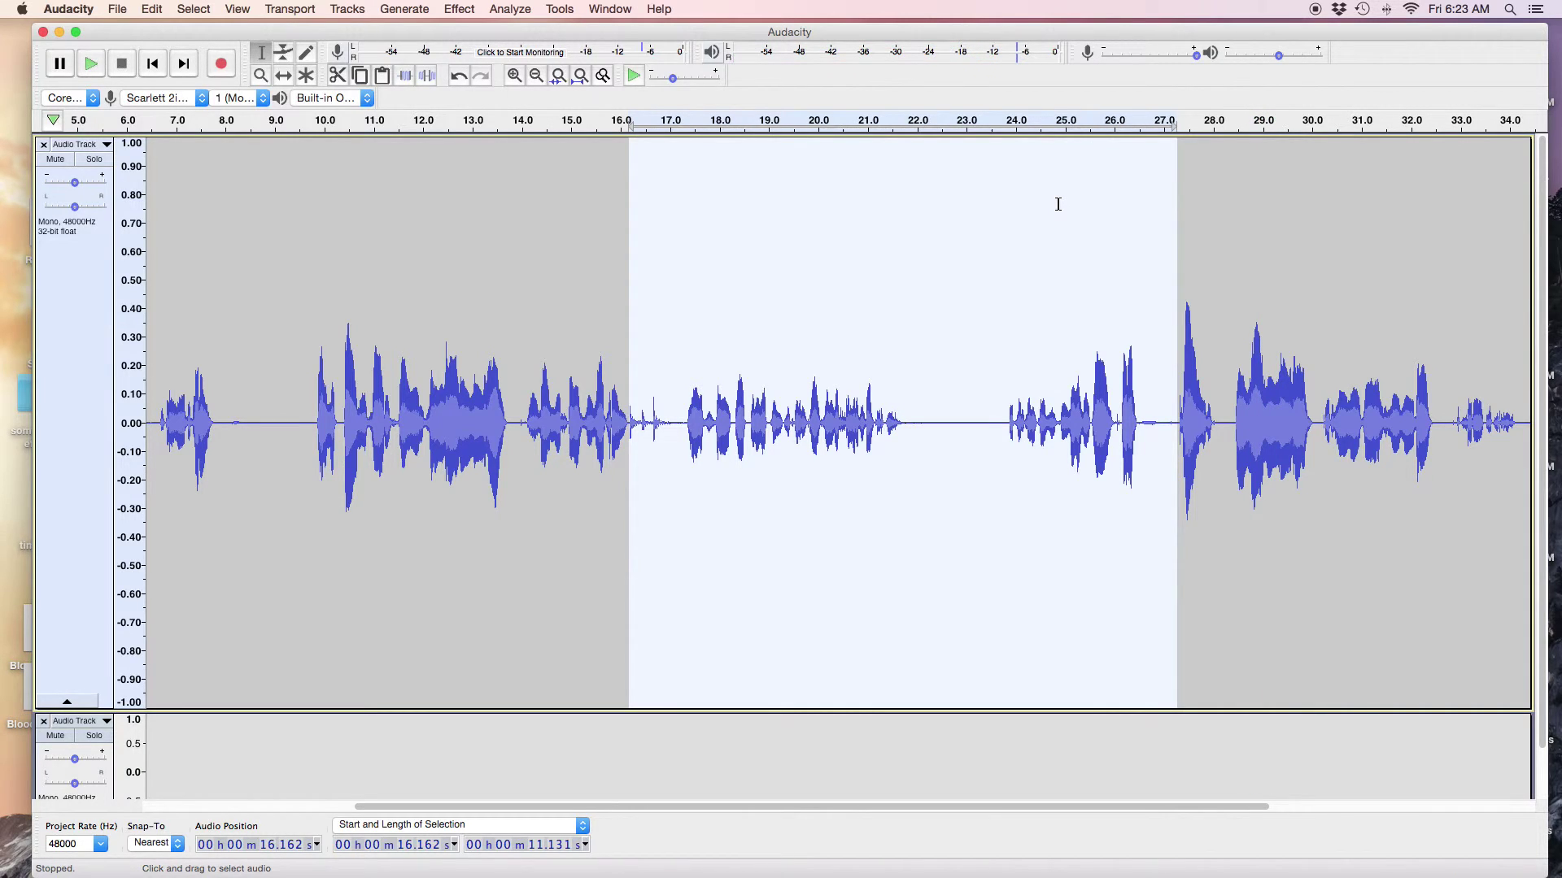
Step: Delete the 11.131 s selection and play across the new join to check it
key("Delete")
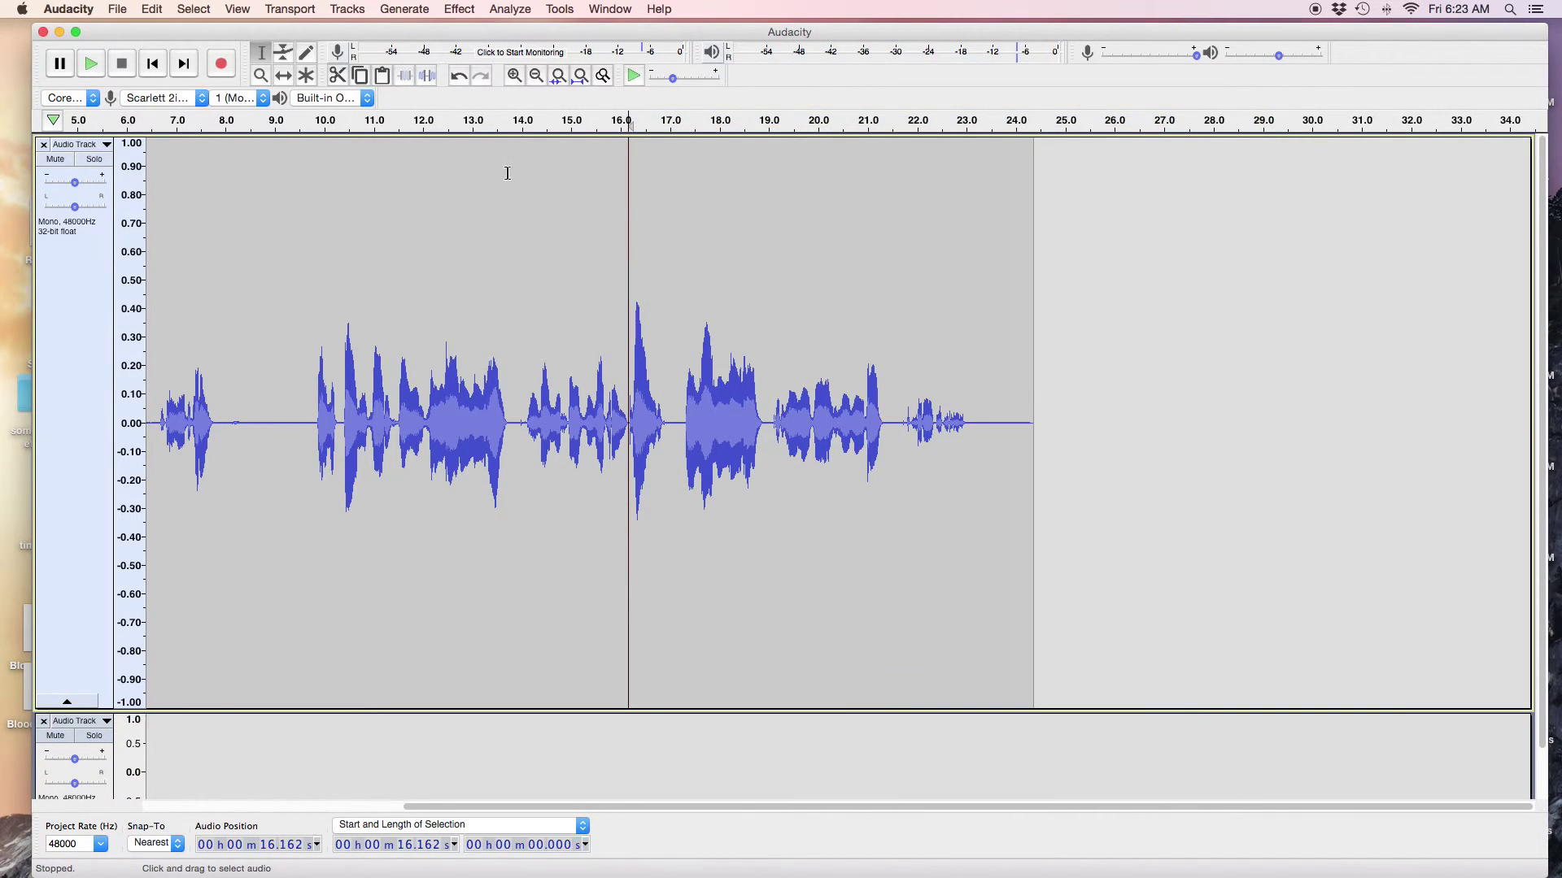
left_click(538, 120)
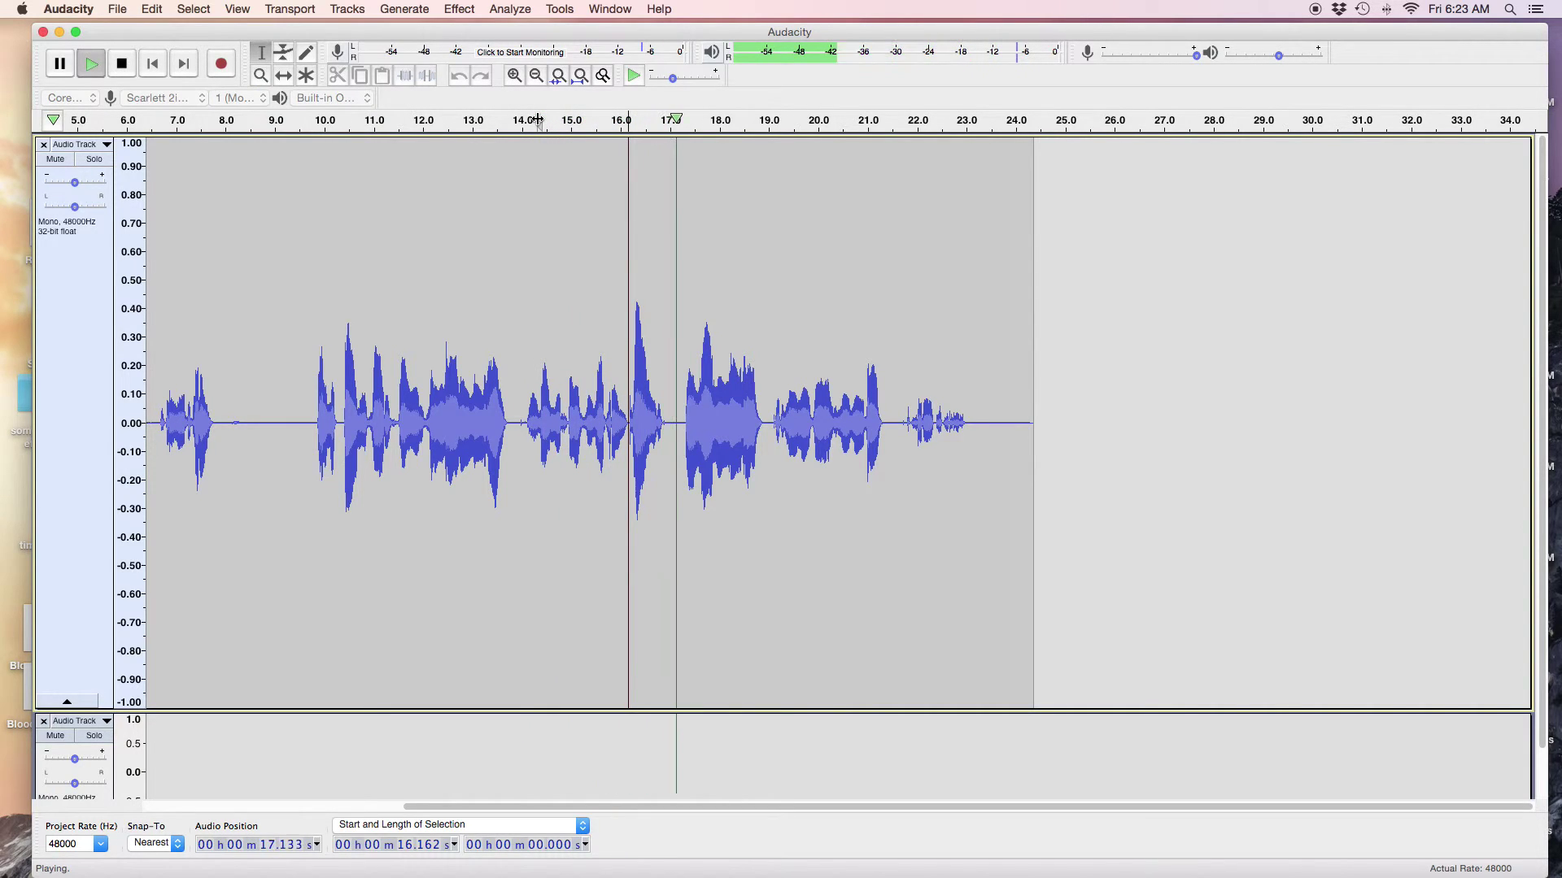
key("space")
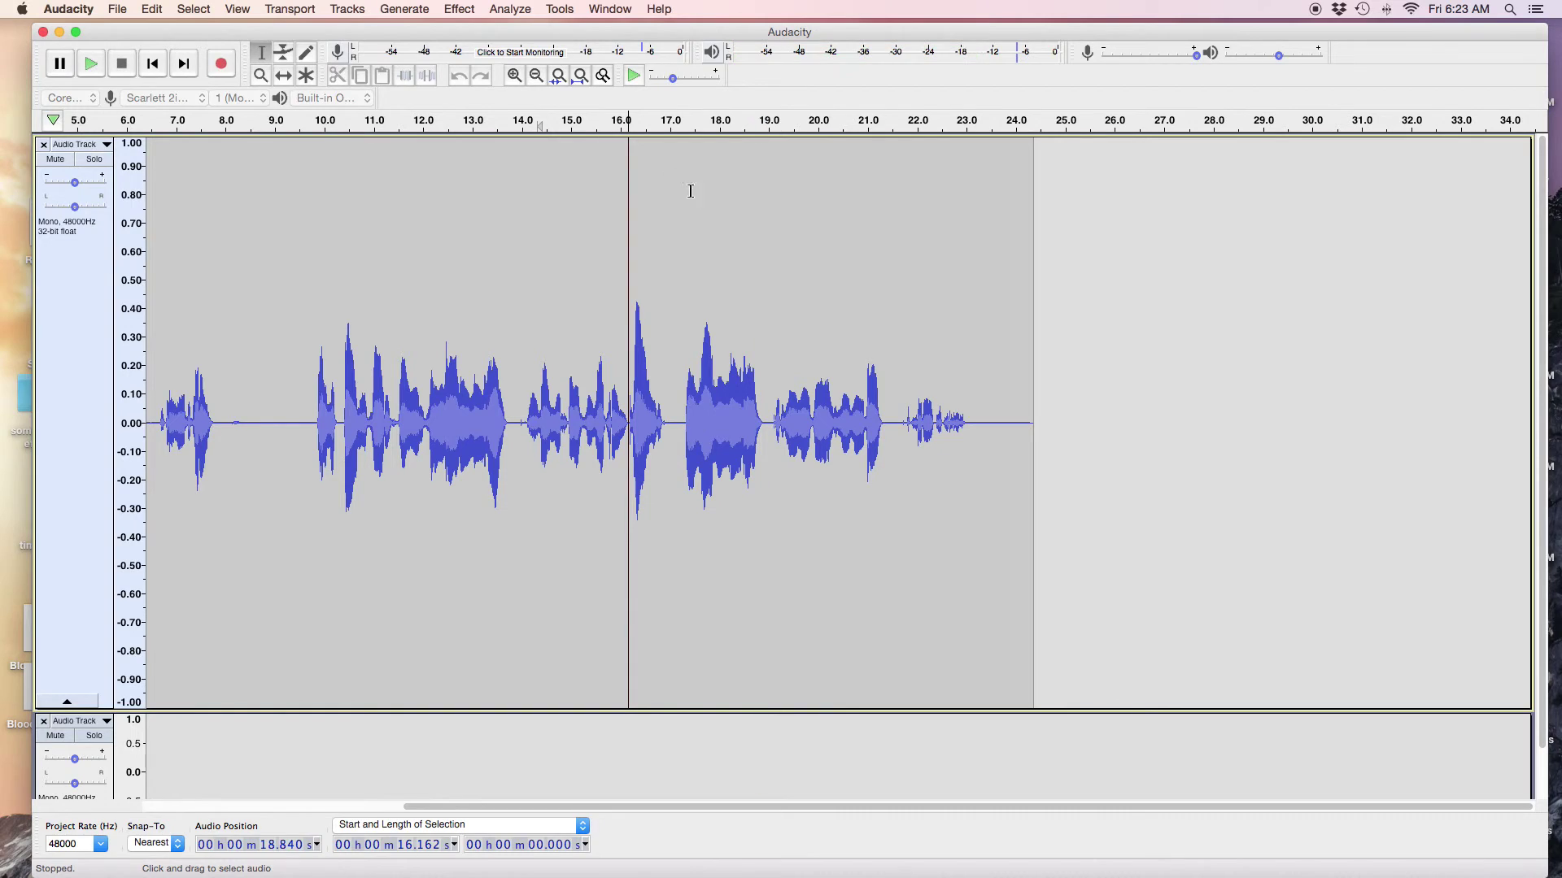